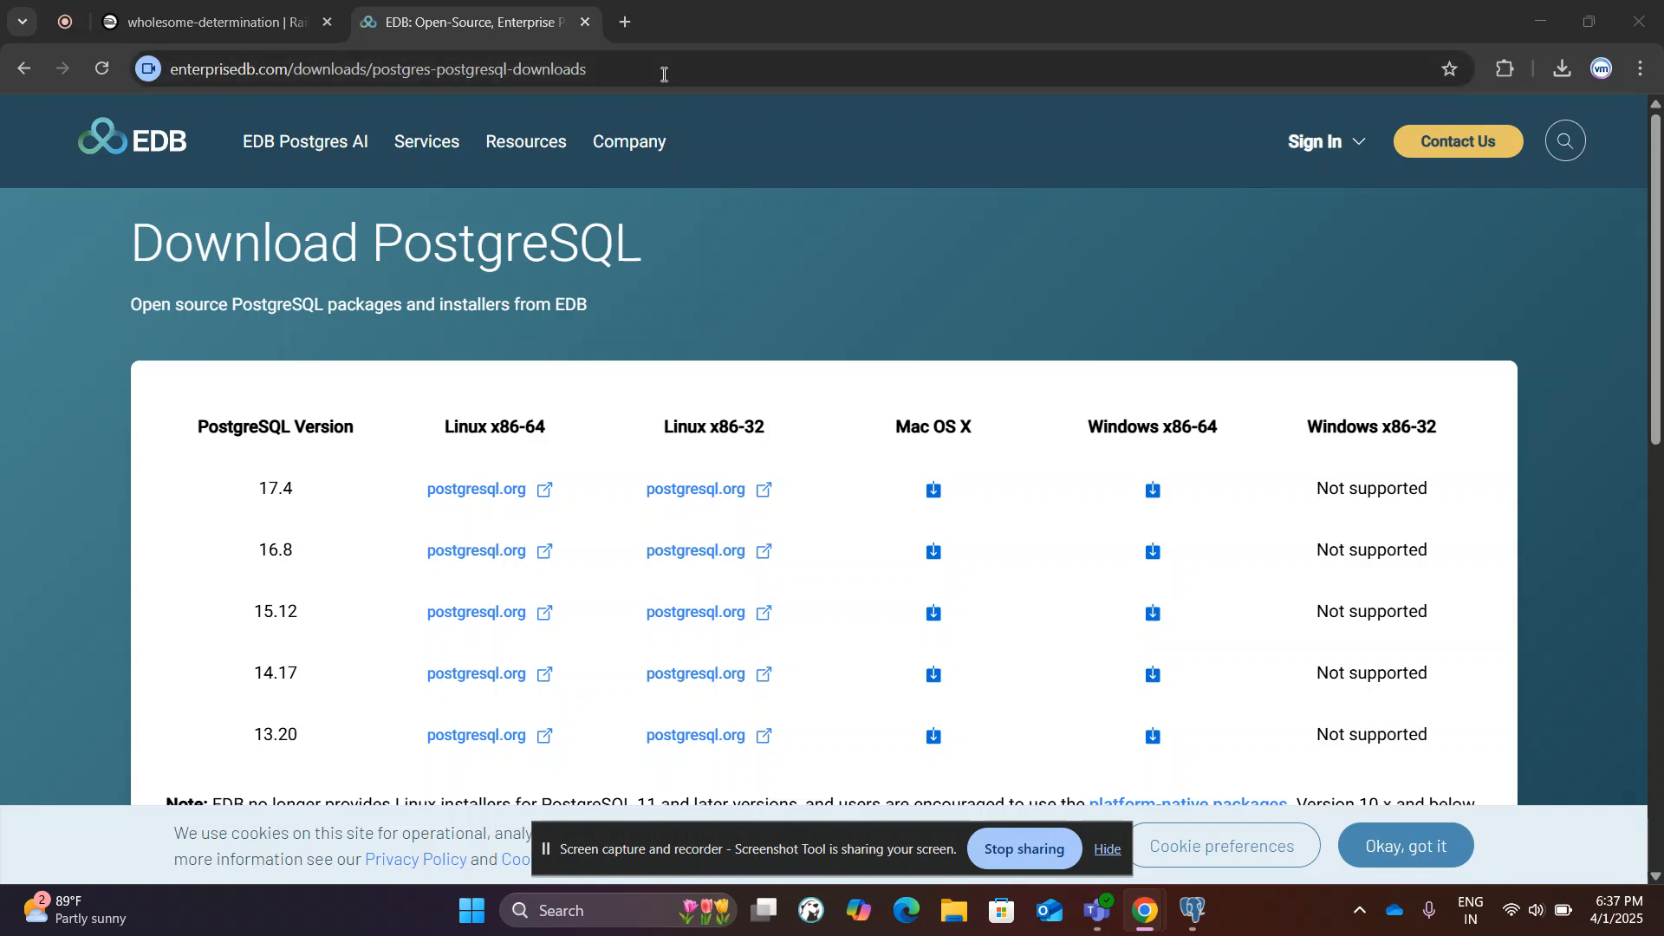
# - Search the web for "postgresql download" and open the Windows installers page on postgresql.org
pyautogui.click(631, 71)
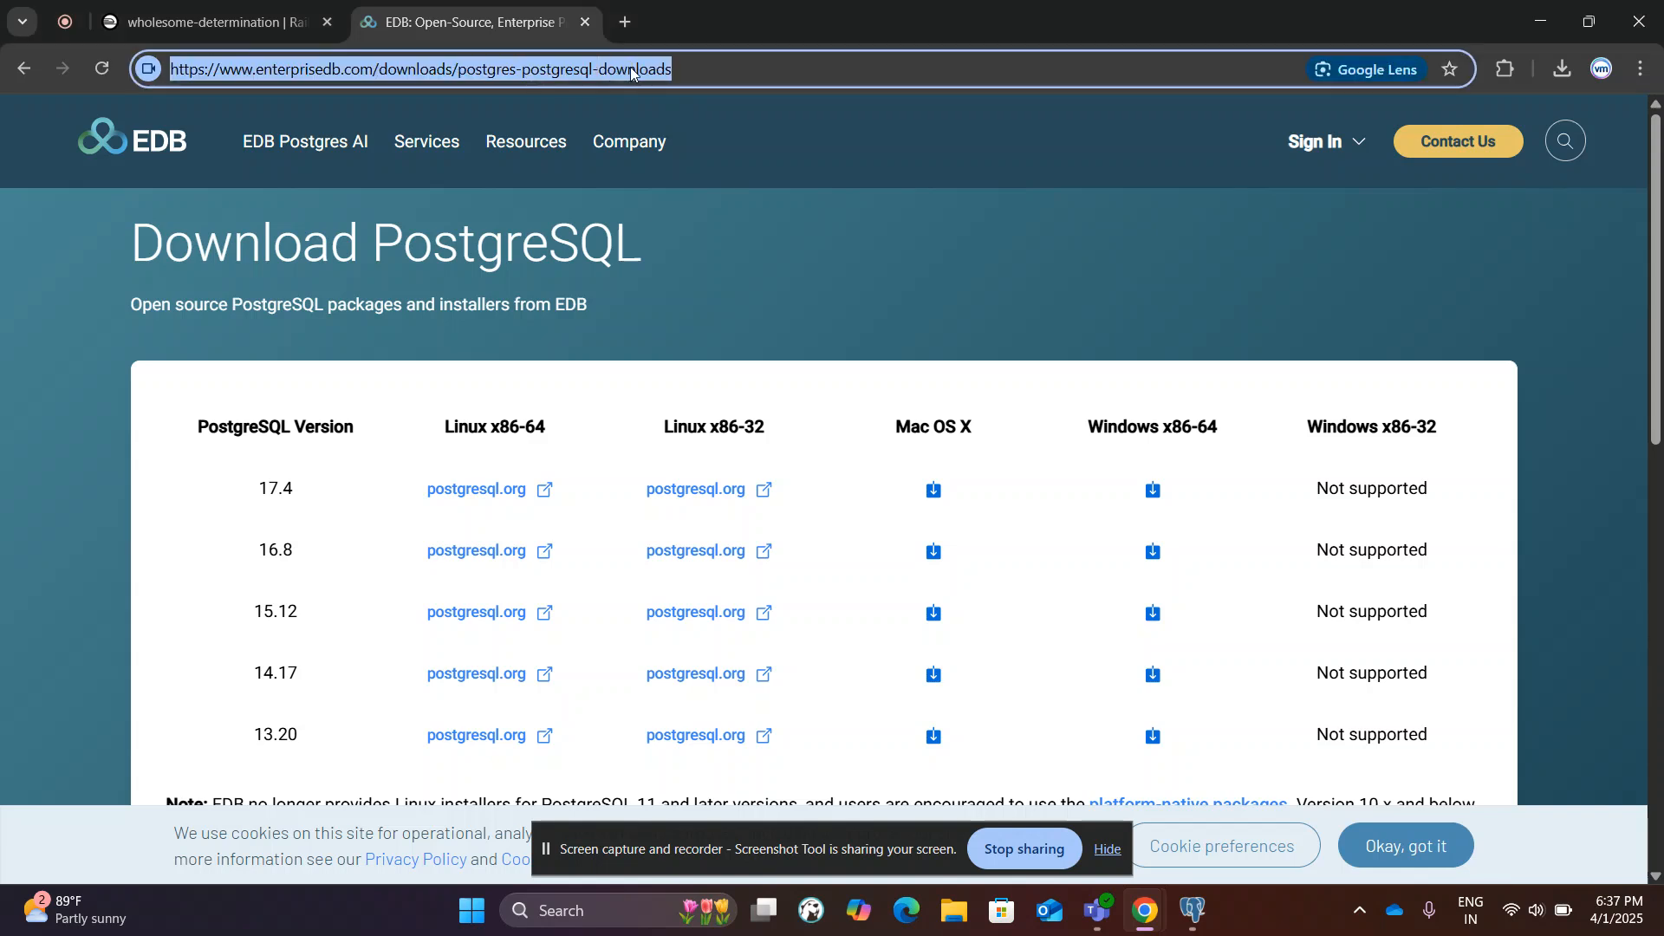
pyautogui.click(626, 65)
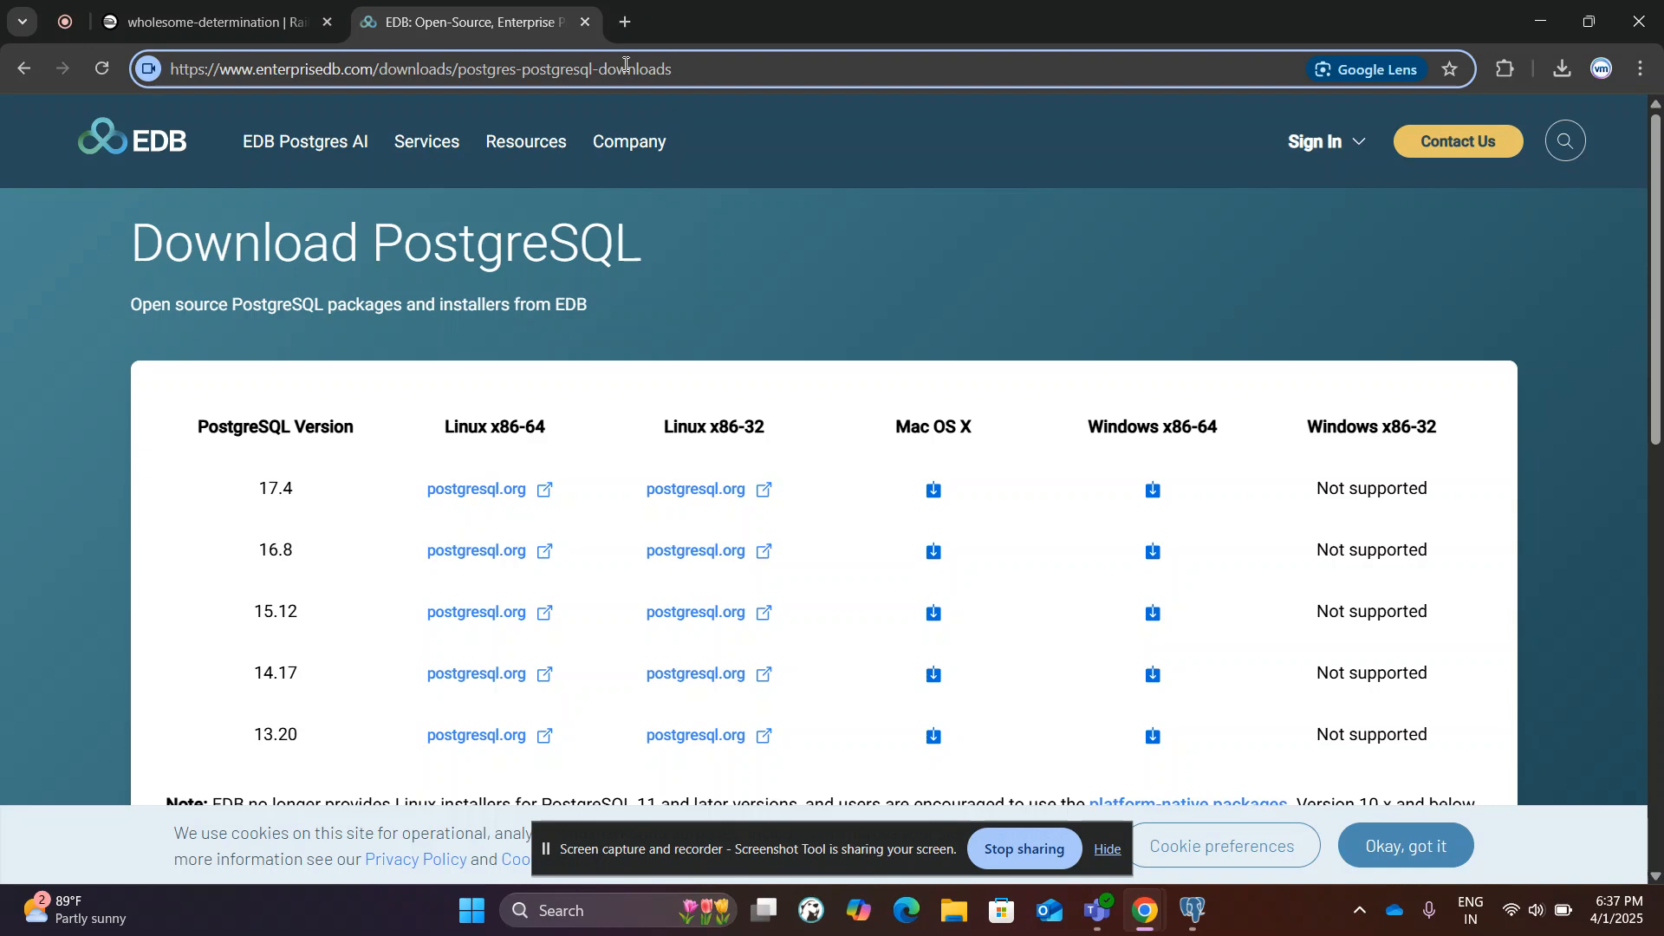
pyautogui.tripleClick(626, 68)
pyautogui.write('po')
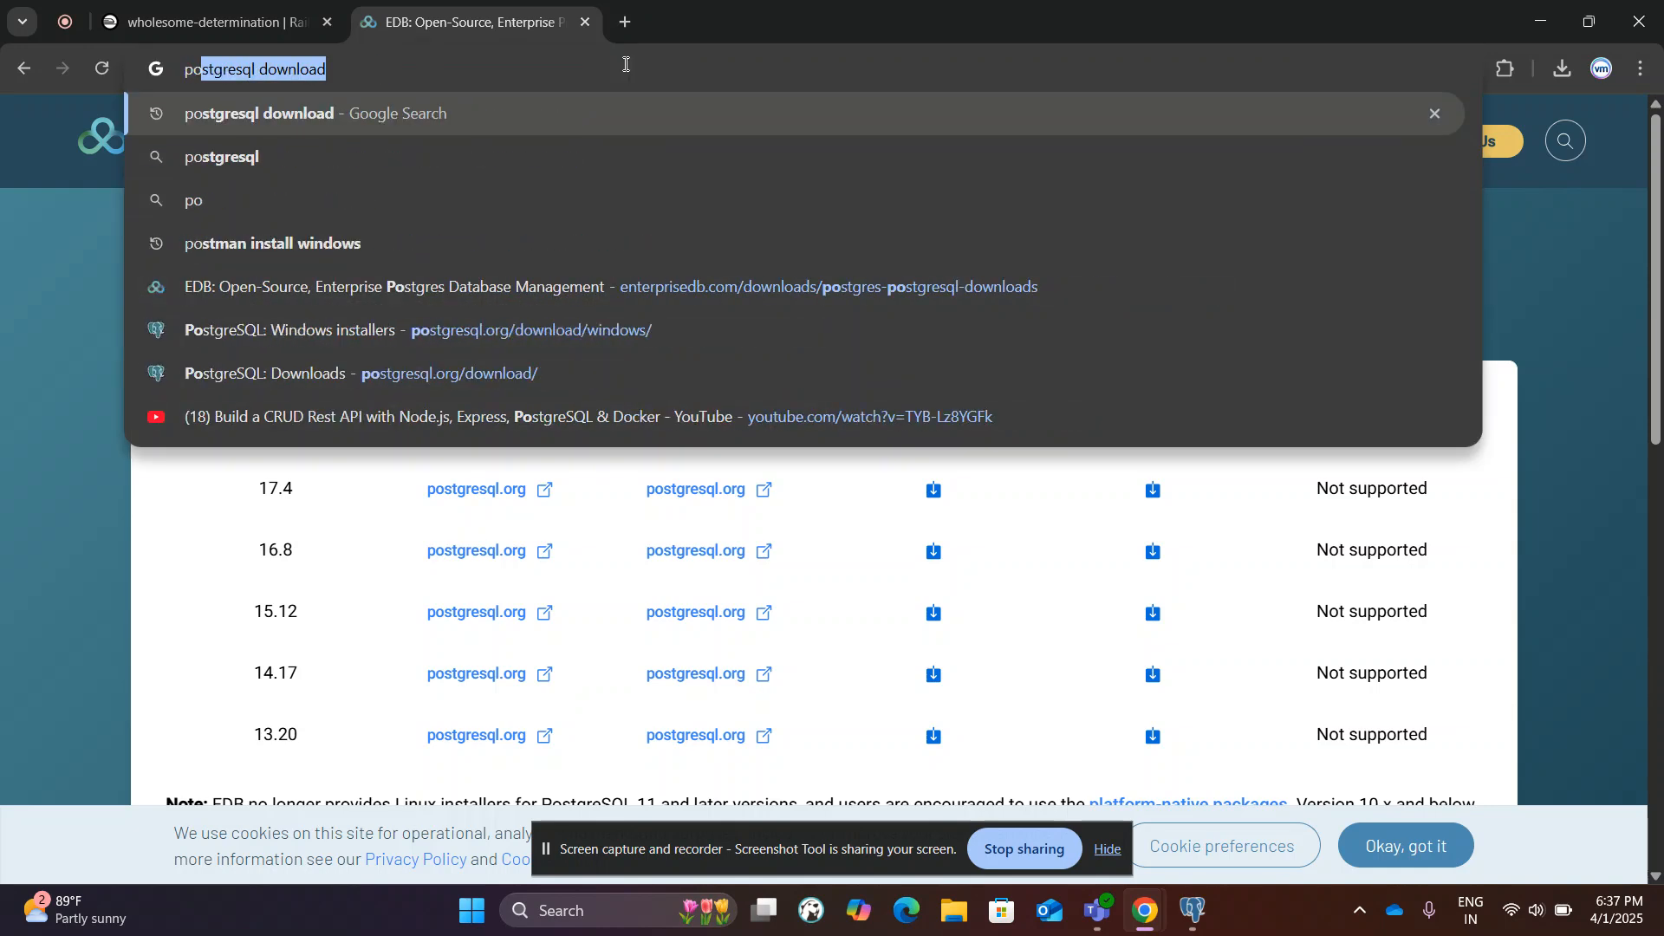
pyautogui.press('Return')
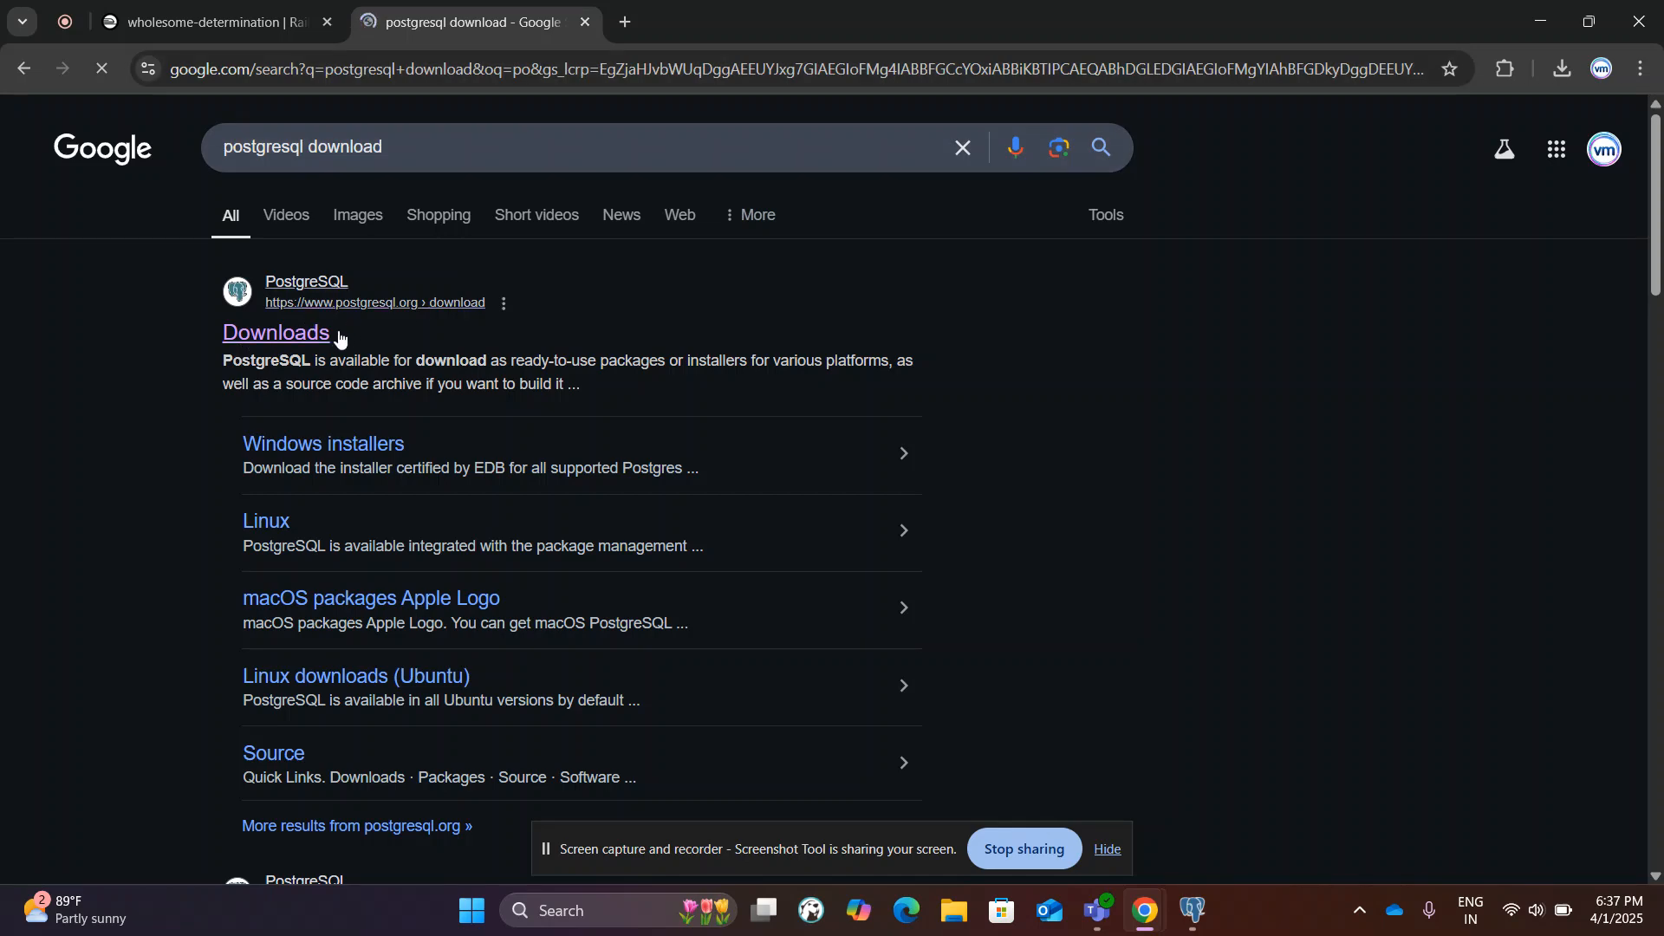
pyautogui.click(261, 338)
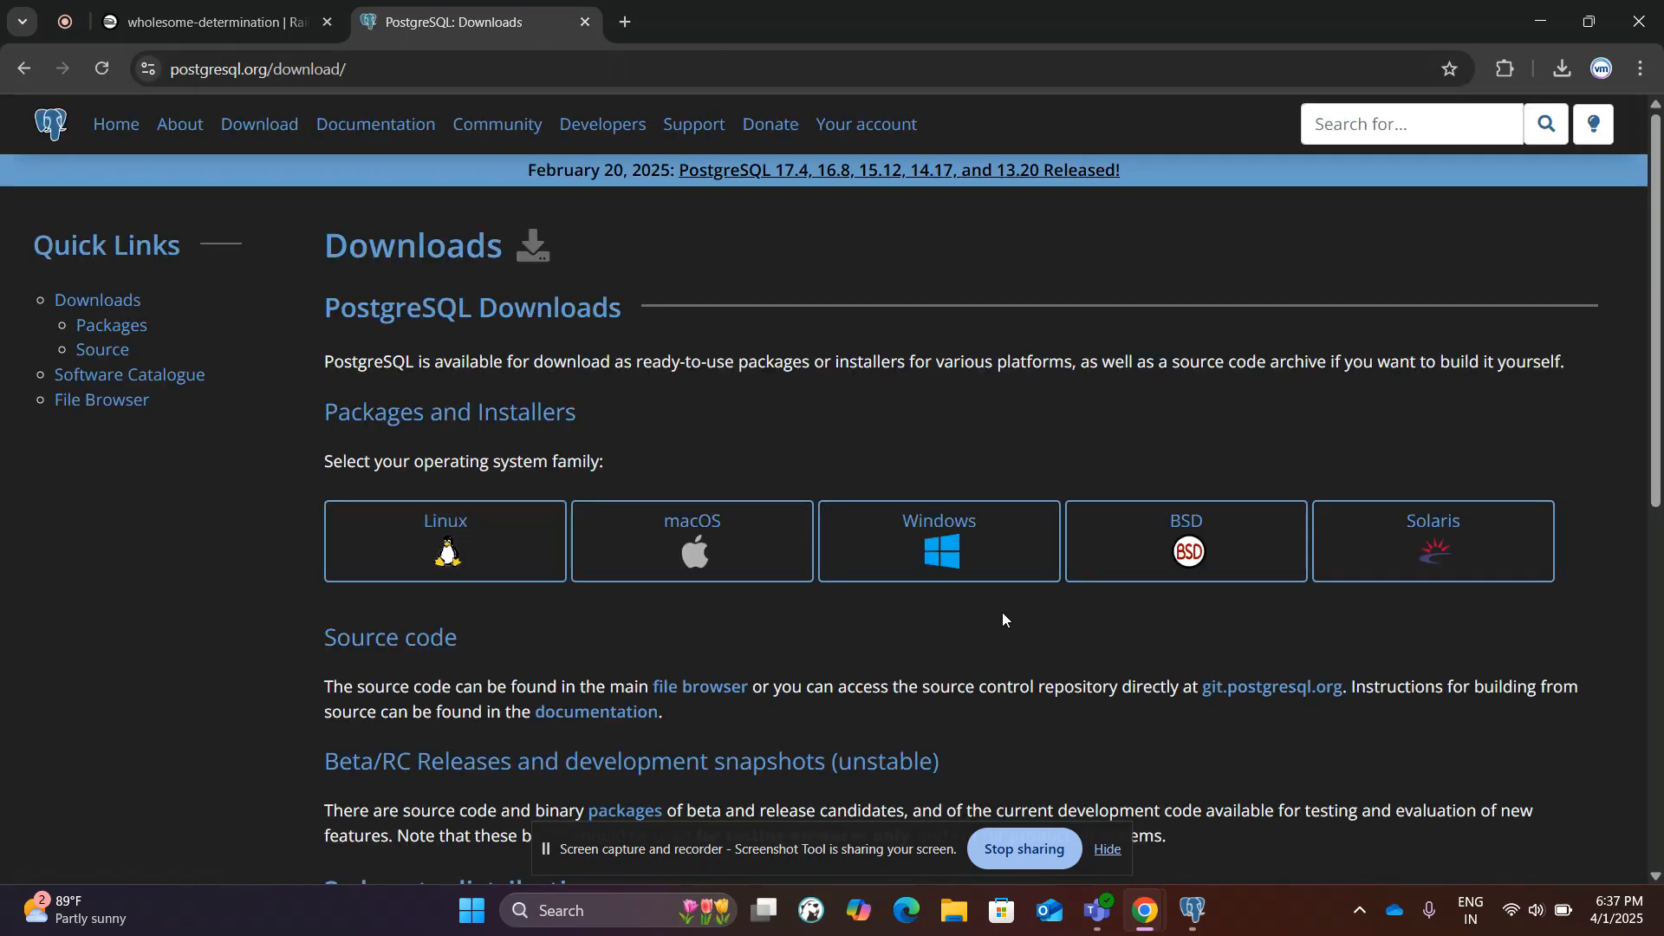
pyautogui.click(988, 563)
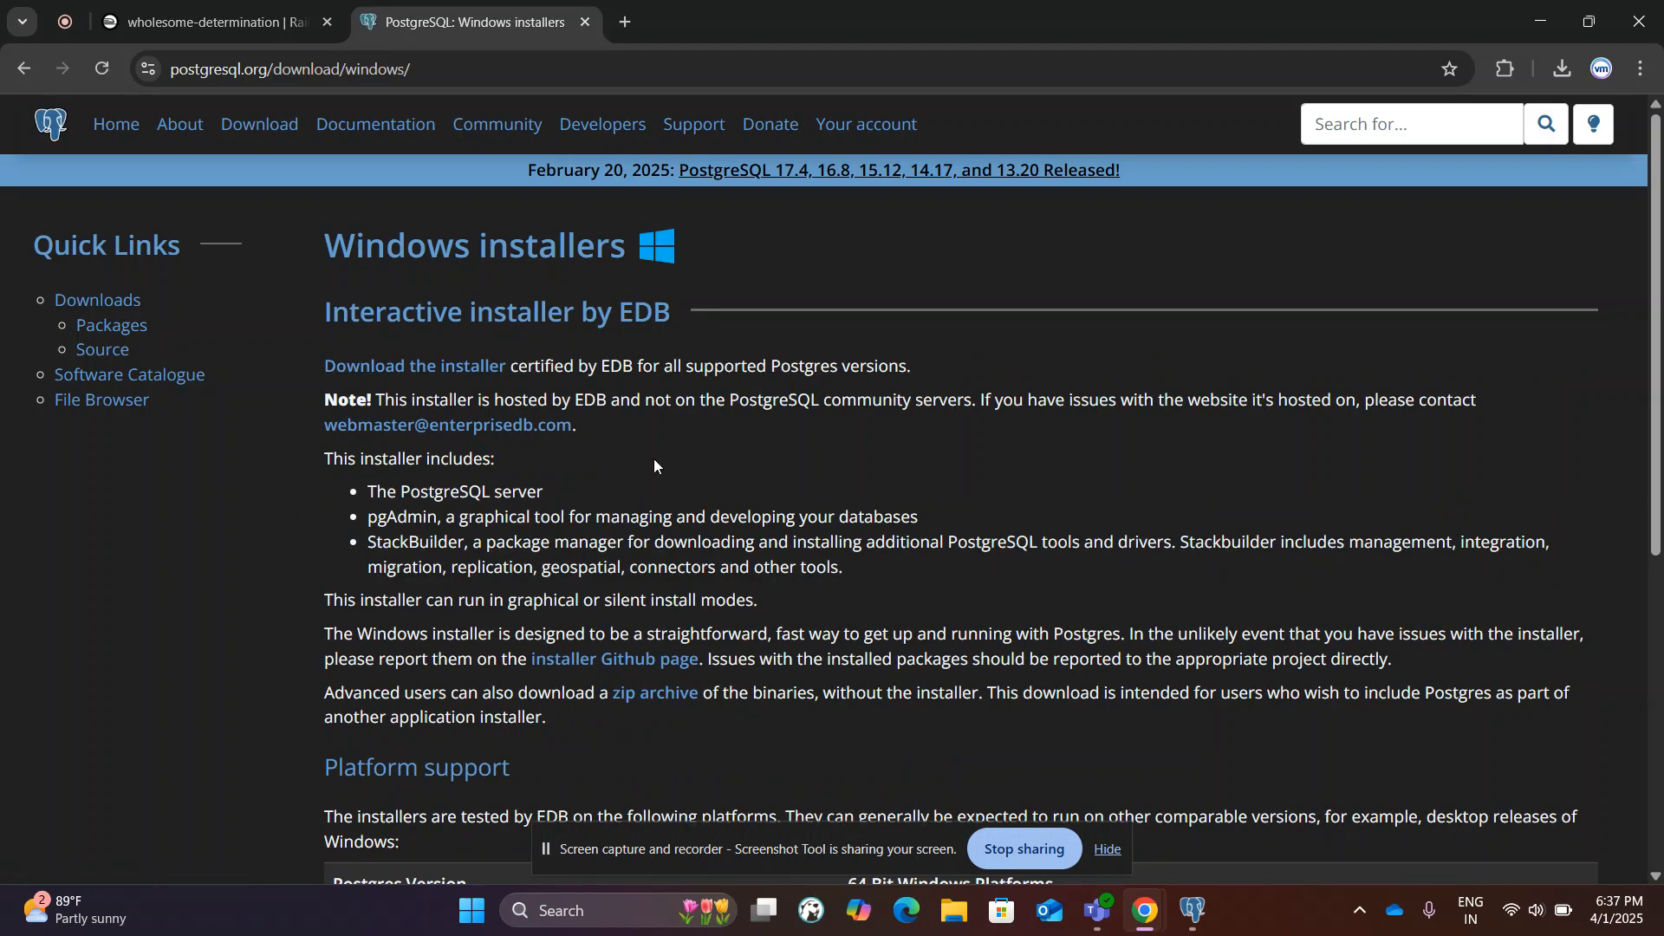
# - Examine the platform support table on the Windows installers page for the Windows platforms listed for Postgres version 17
pyautogui.scroll(-3, 654, 465)
pyautogui.scroll(3, 654, 466)
pyautogui.scroll(-5, 653, 465)
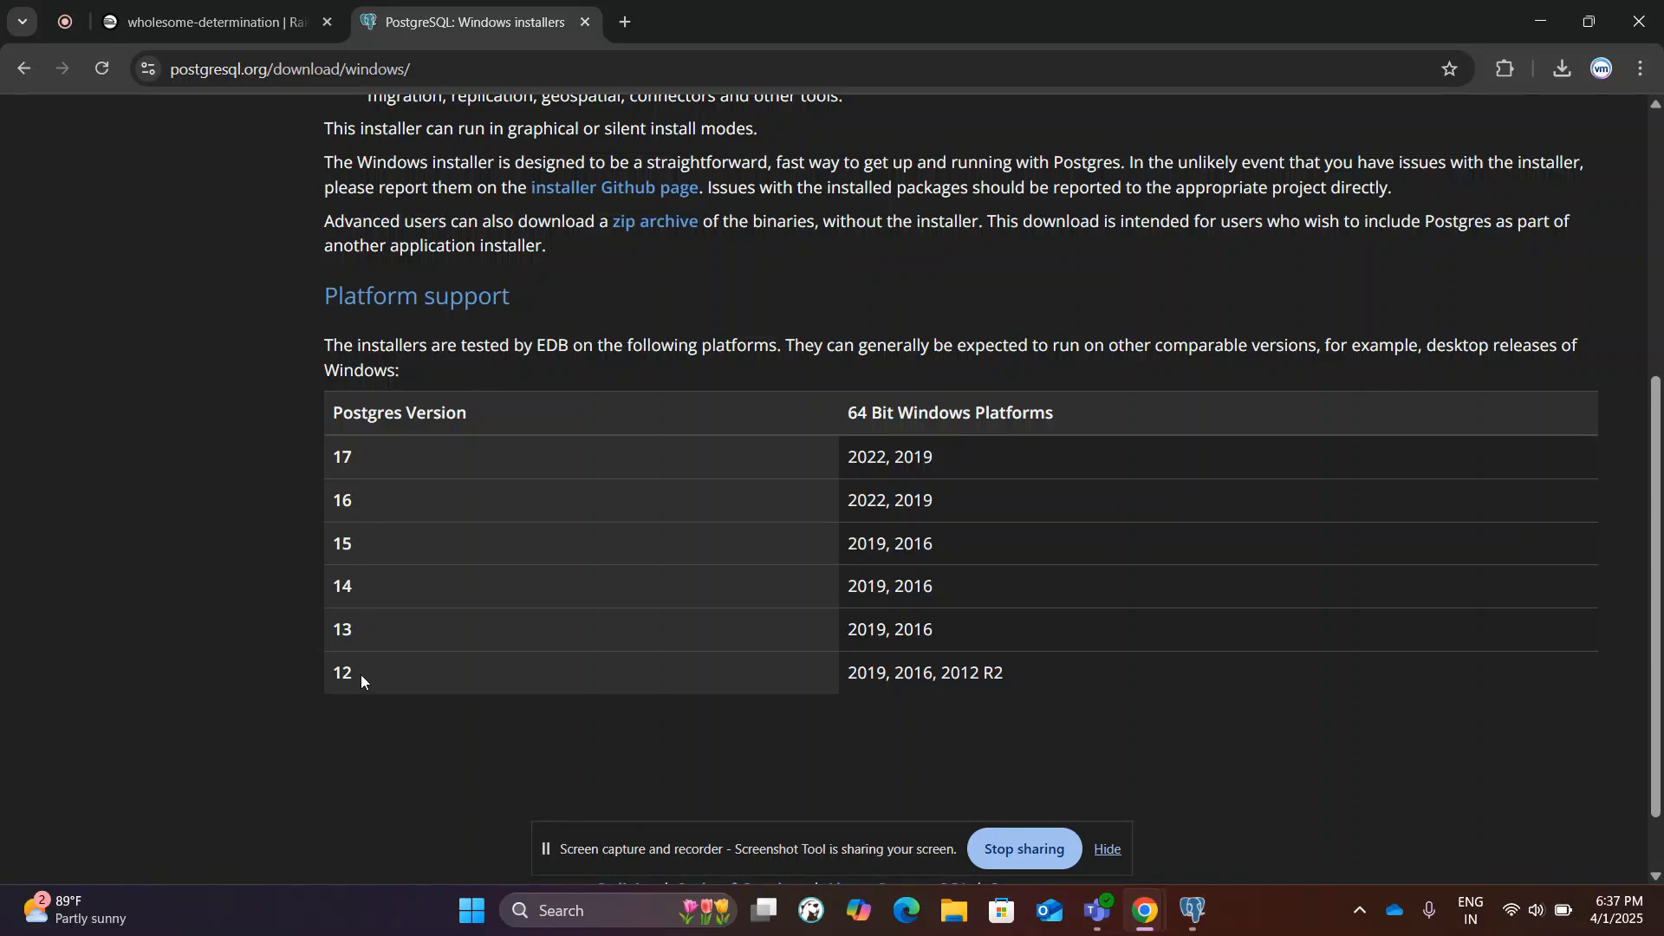
pyautogui.moveTo(377, 464); pyautogui.dragTo(314, 456)
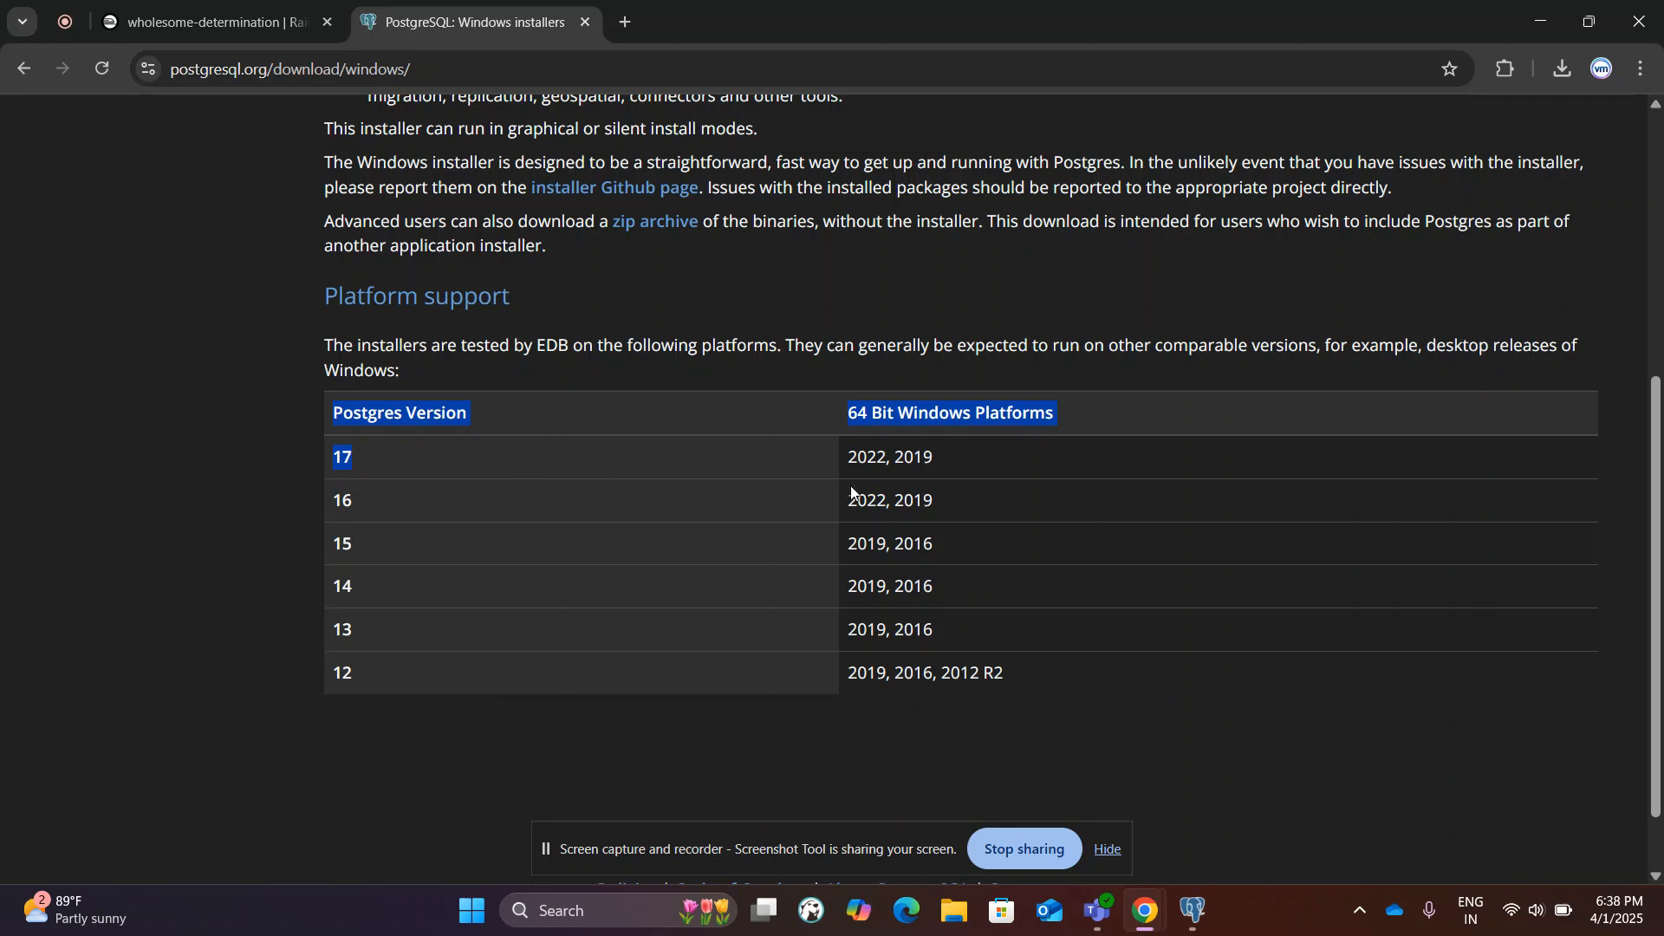
pyautogui.moveTo(849, 452); pyautogui.dragTo(897, 458)
pyautogui.scroll(5, 710, 289)
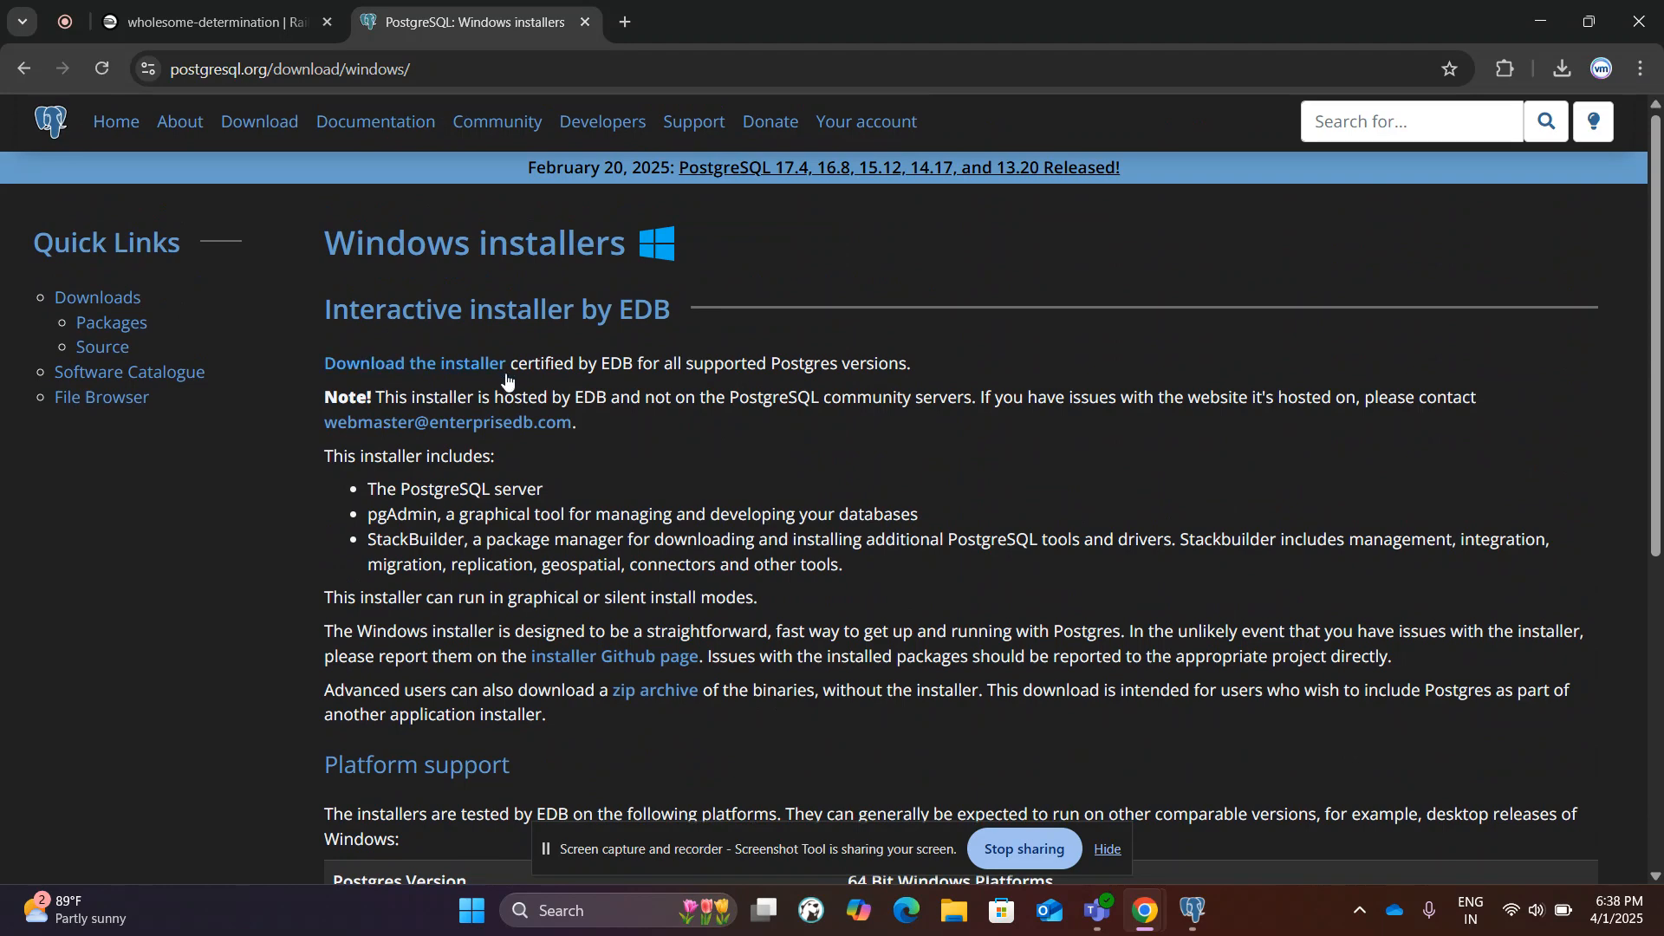
# - Open the EDB installer download page and review the PostgreSQL versions offered for each operating system
pyautogui.click(433, 375)
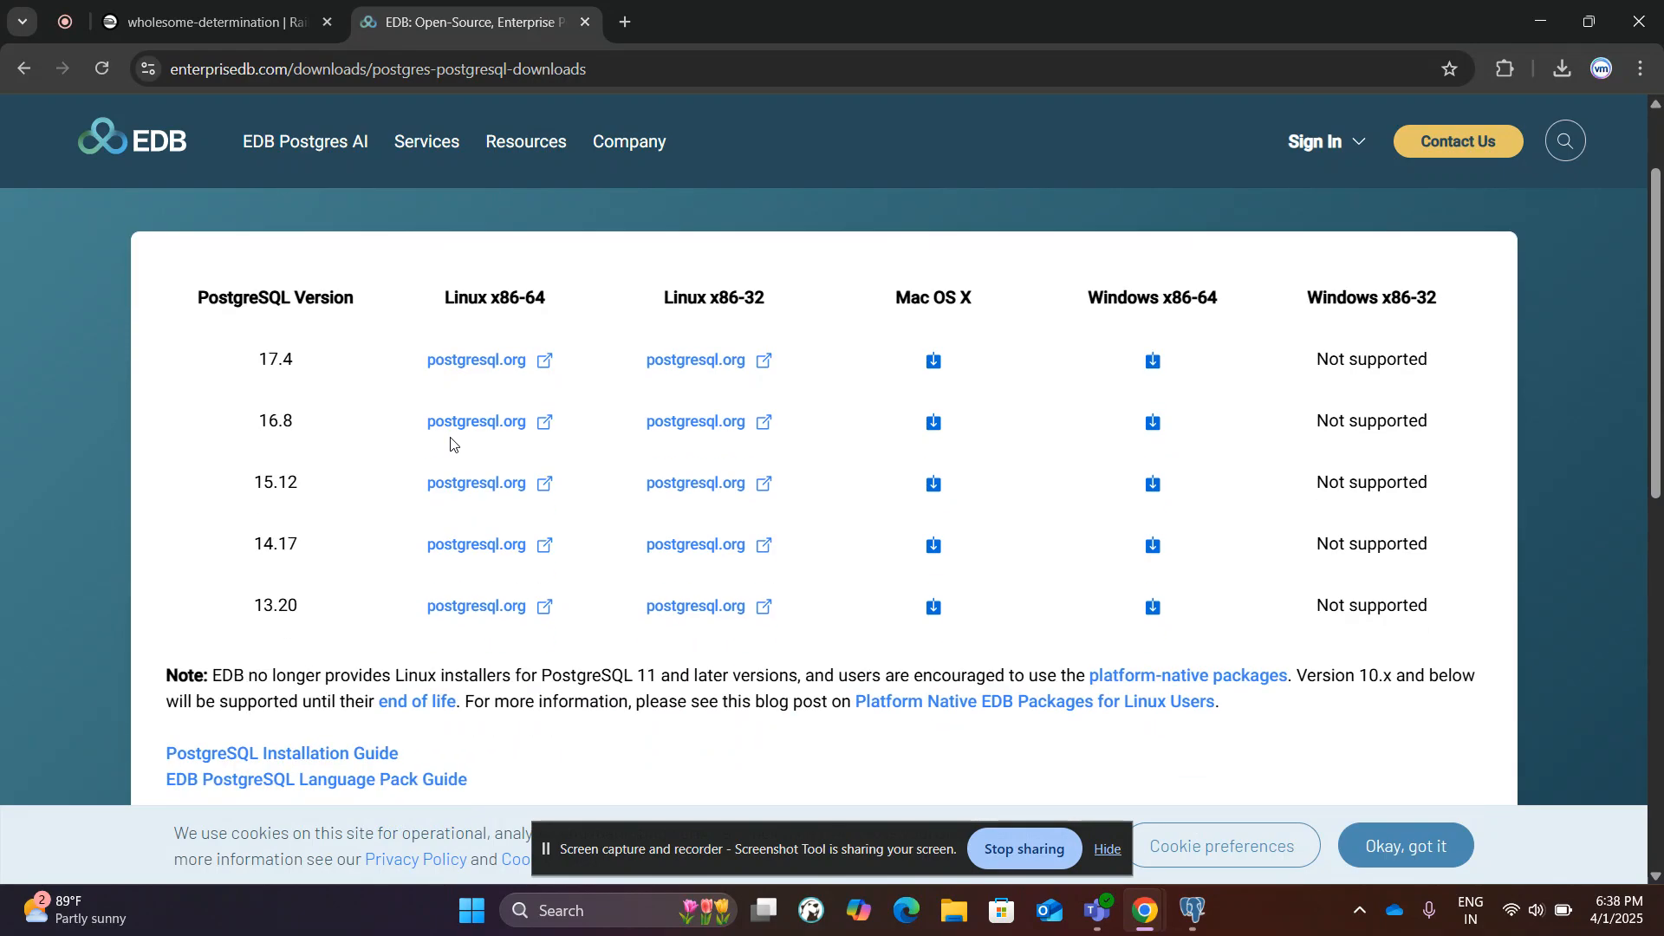
pyautogui.scroll(-5, 454, 445)
pyautogui.scroll(5, 455, 445)
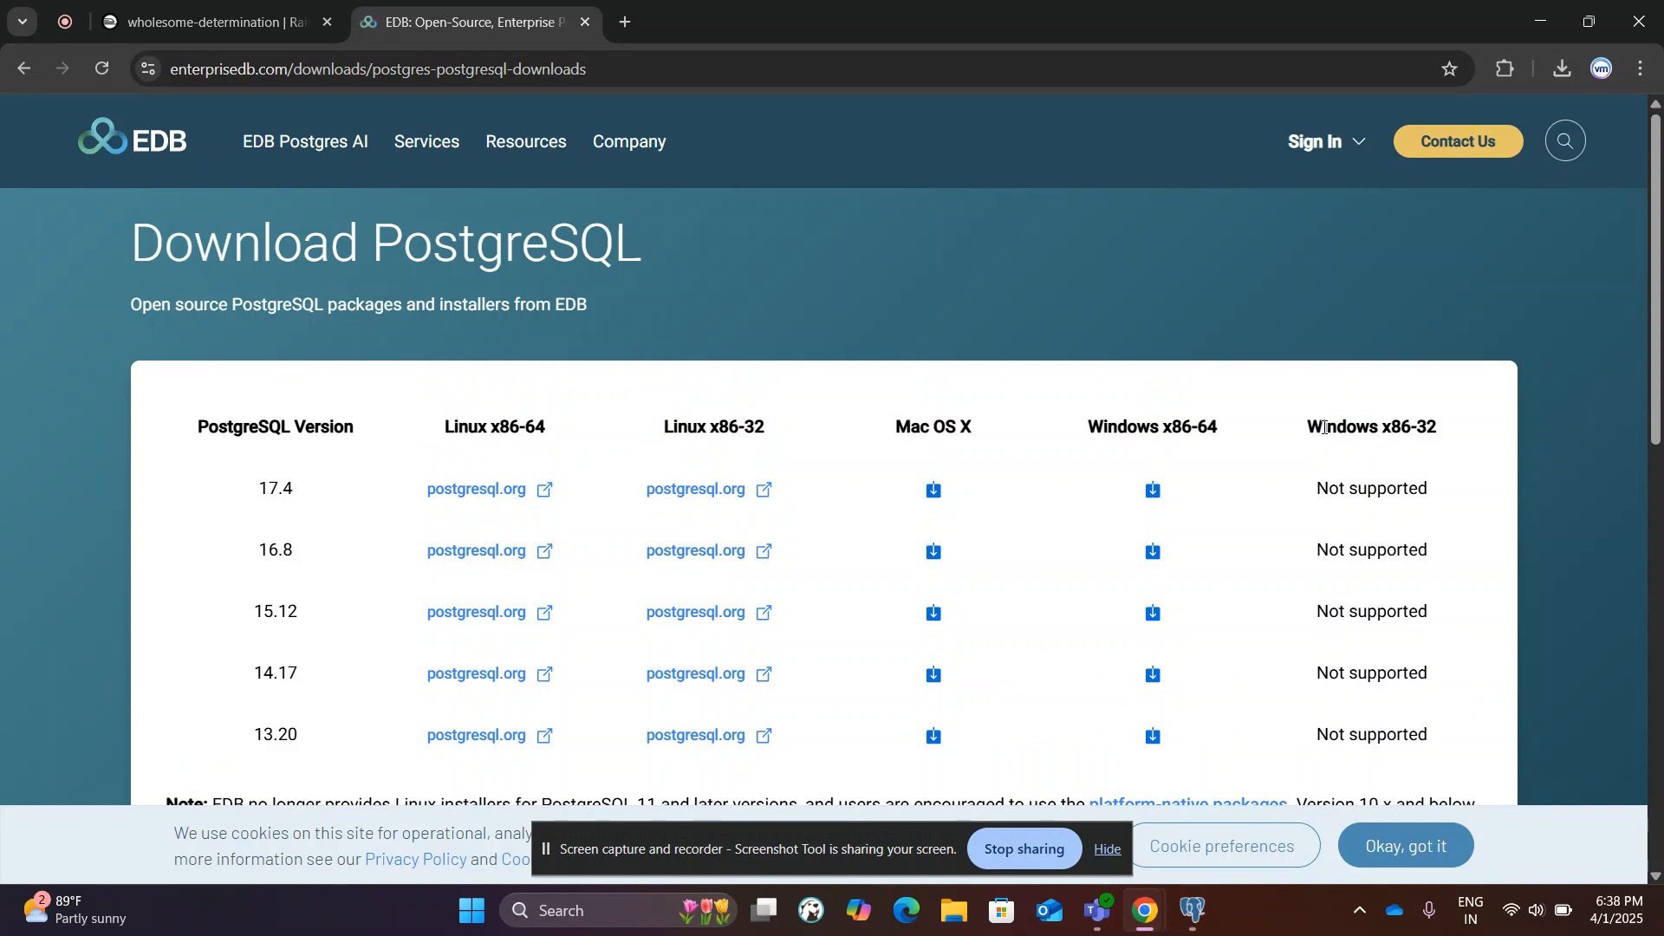
pyautogui.scroll(-2, 1157, 598)
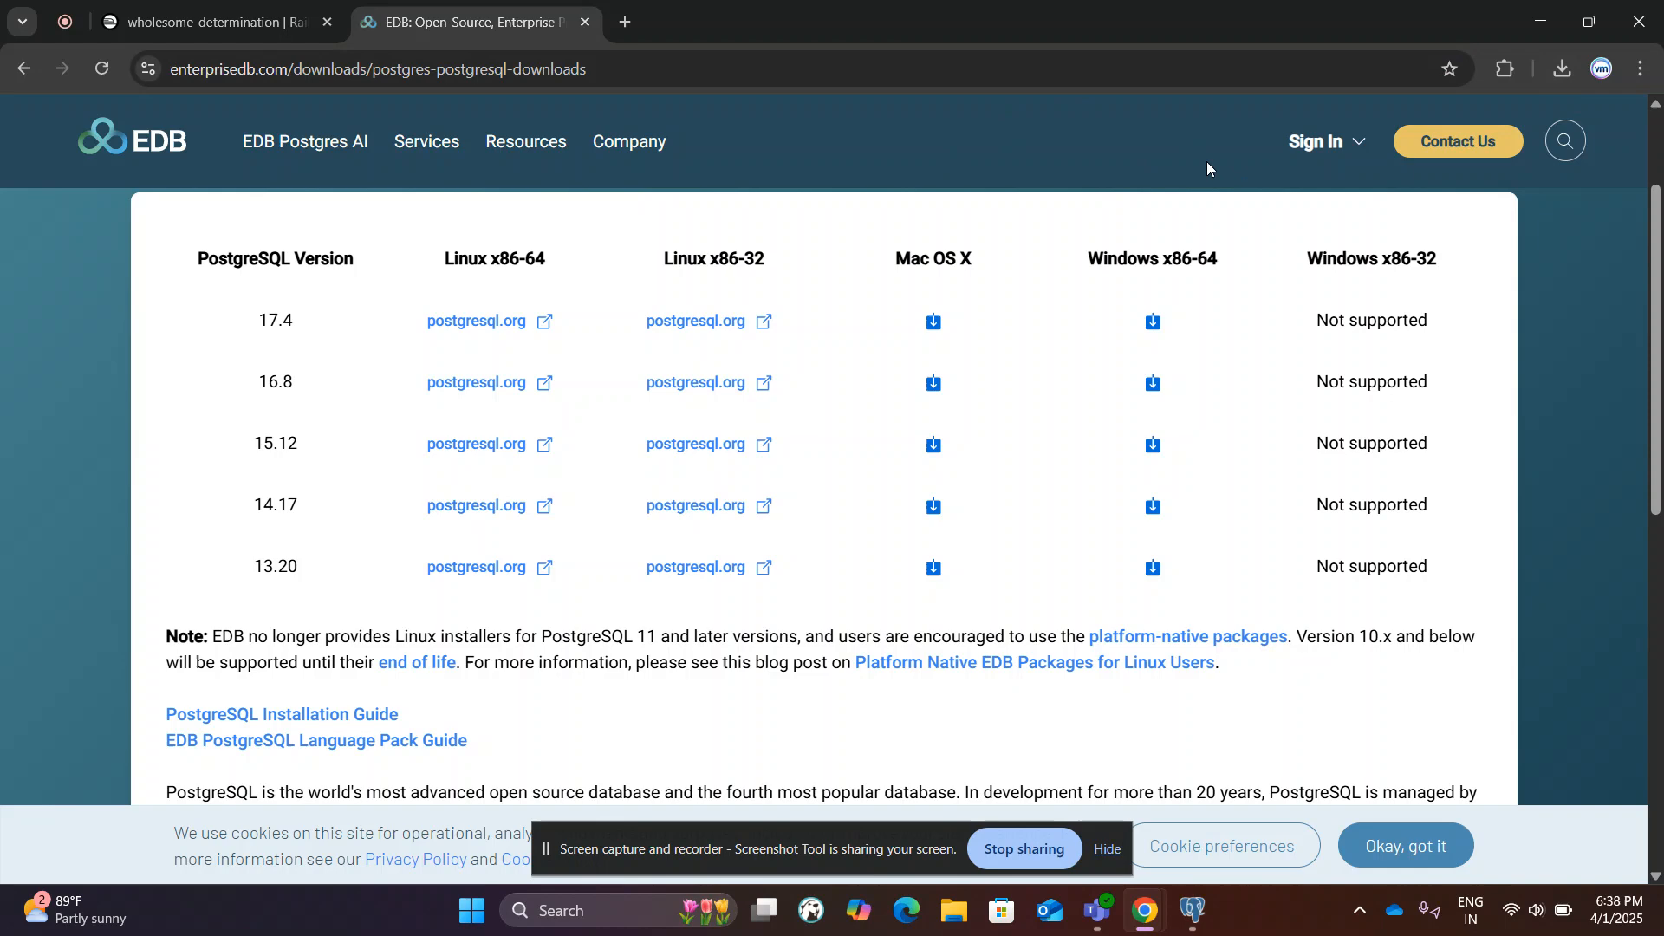
# - Launch the already downloaded installer postgresql-17.4-1-windows-x64.exe from the browser's recent download history
pyautogui.click(1563, 69)
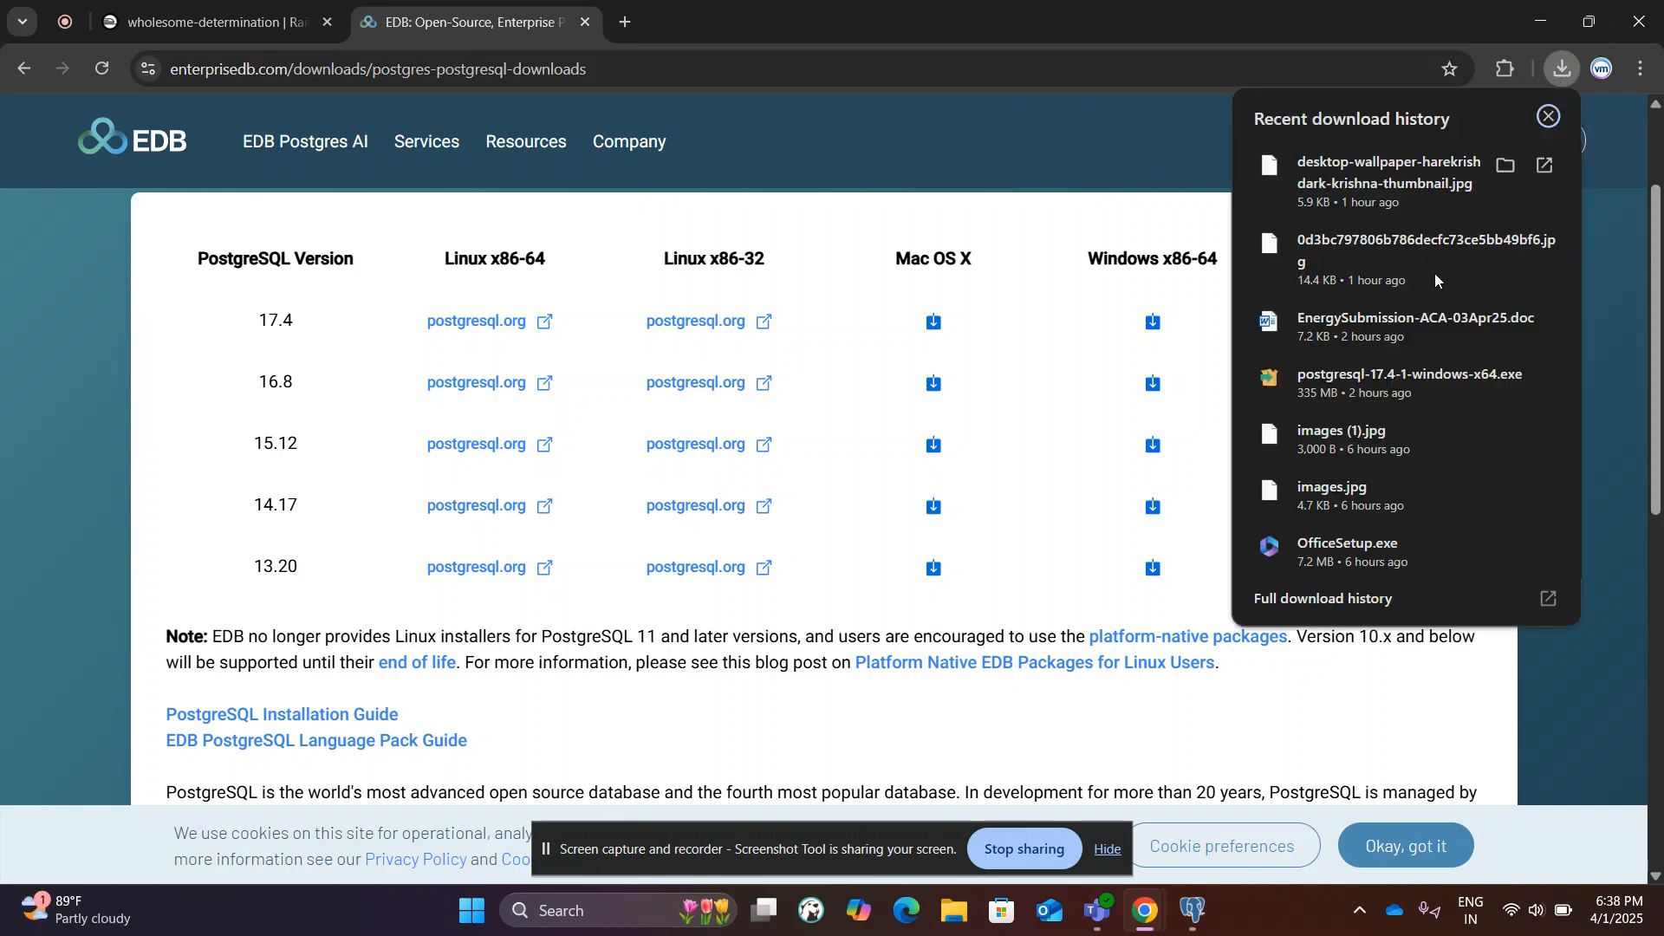
pyautogui.click(1335, 387)
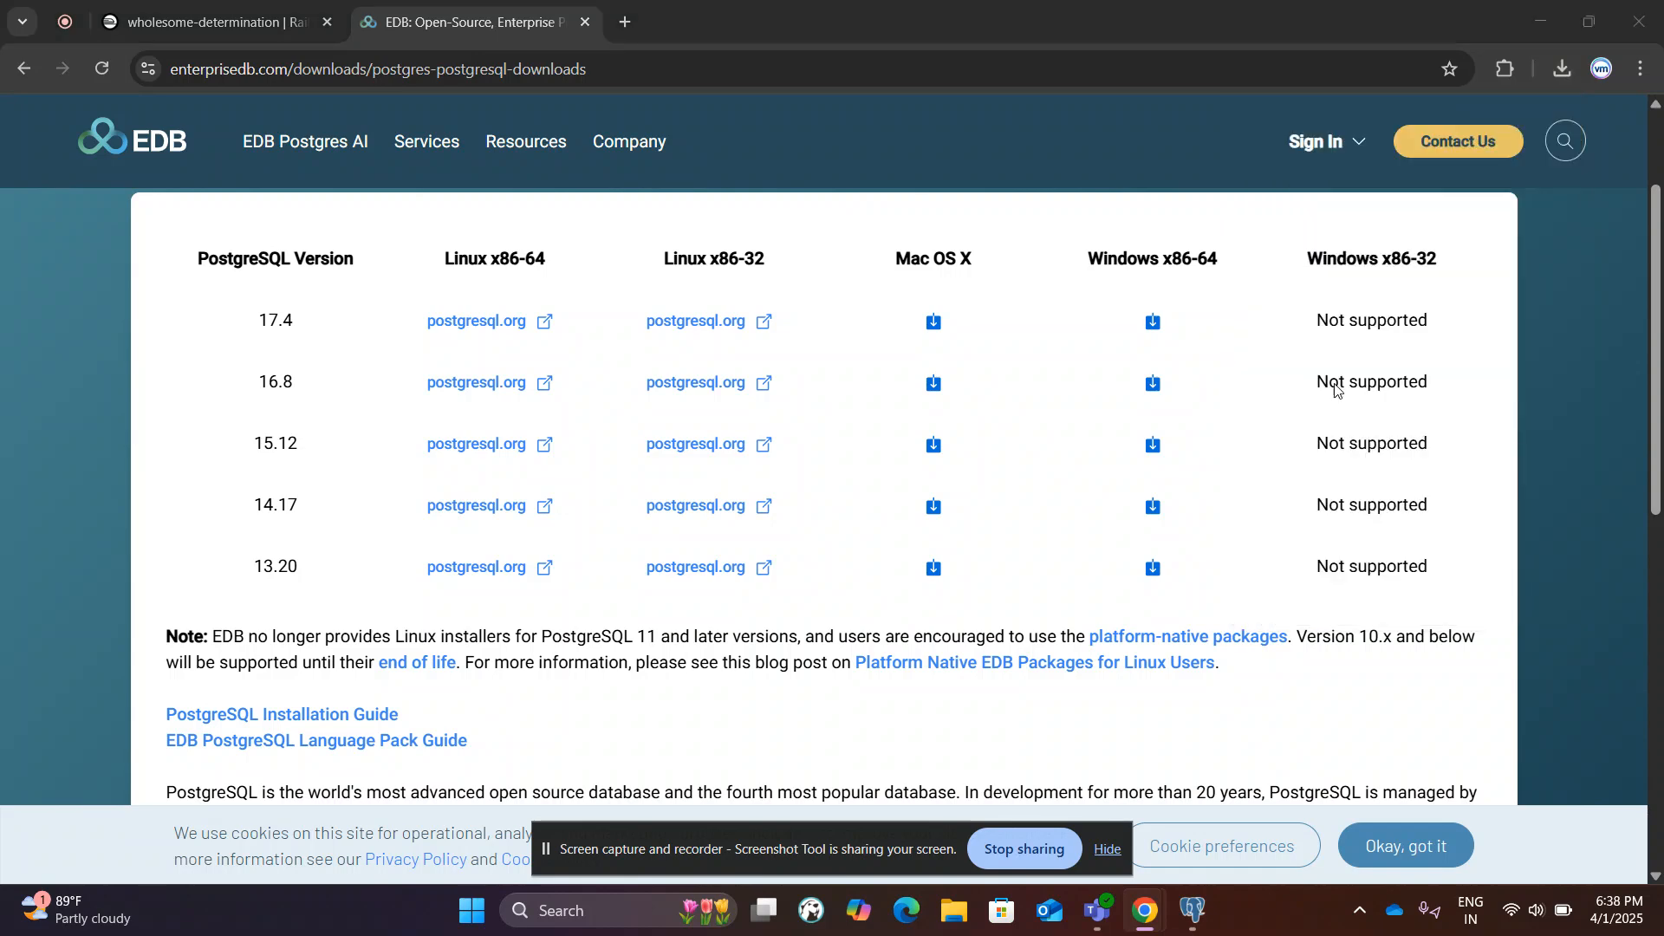
pyautogui.scroll(-5, 697, 715)
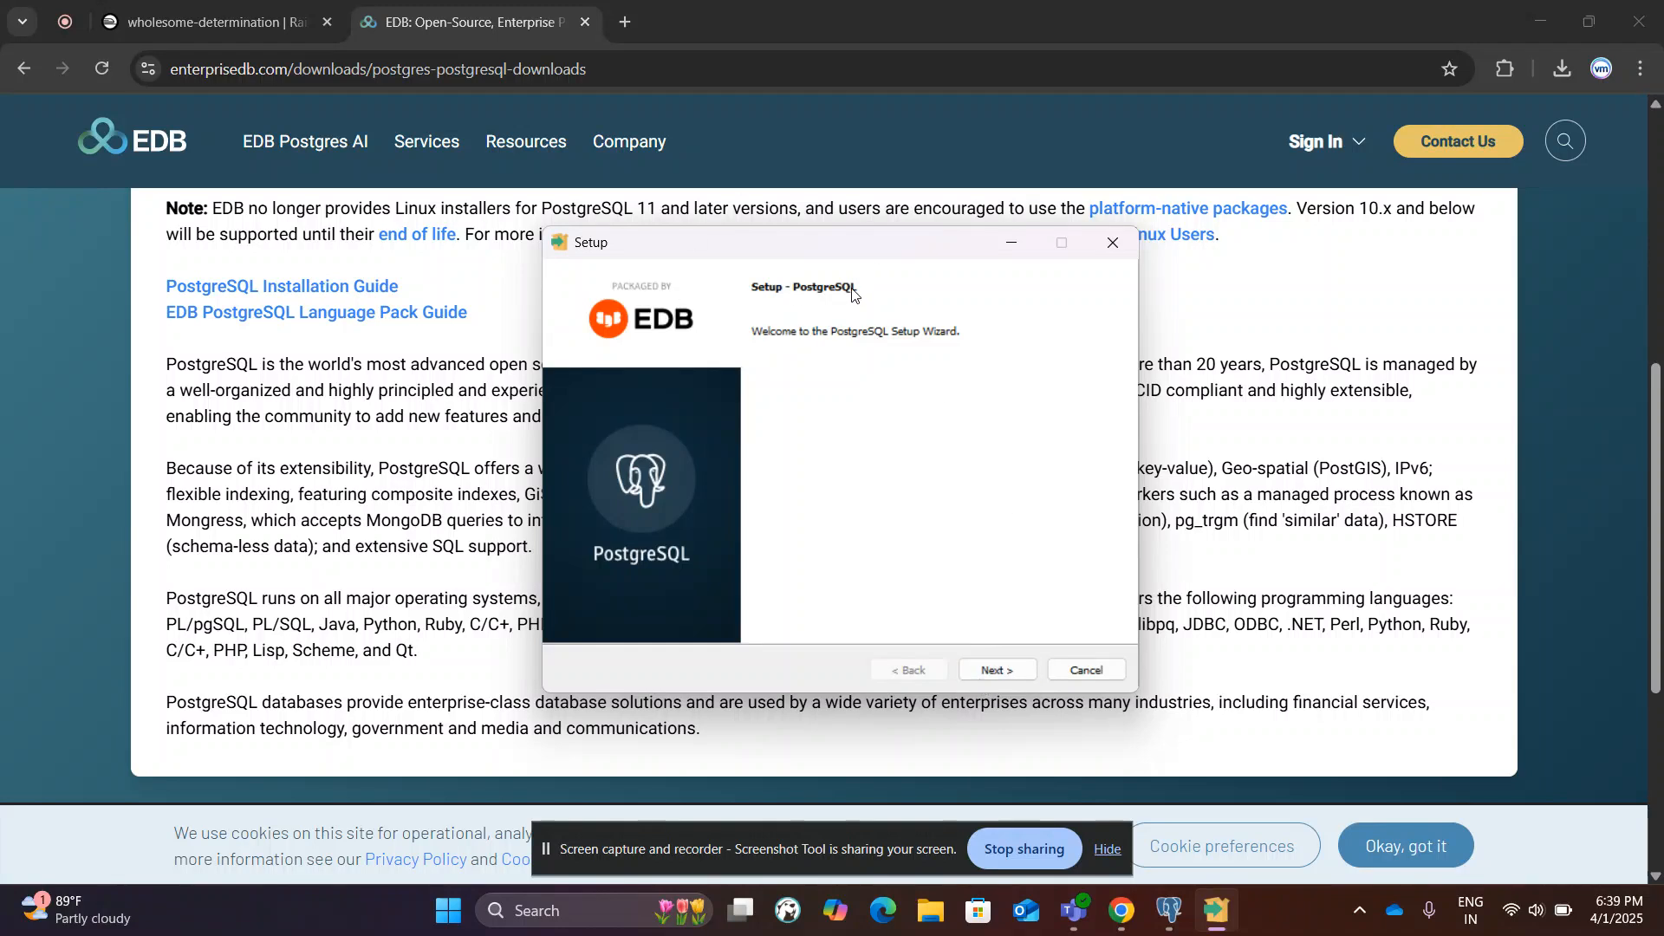
# - Go through the PostgreSQL setup with all components kept, review the pre-installation summary, and start the installation
pyautogui.click(1005, 672)
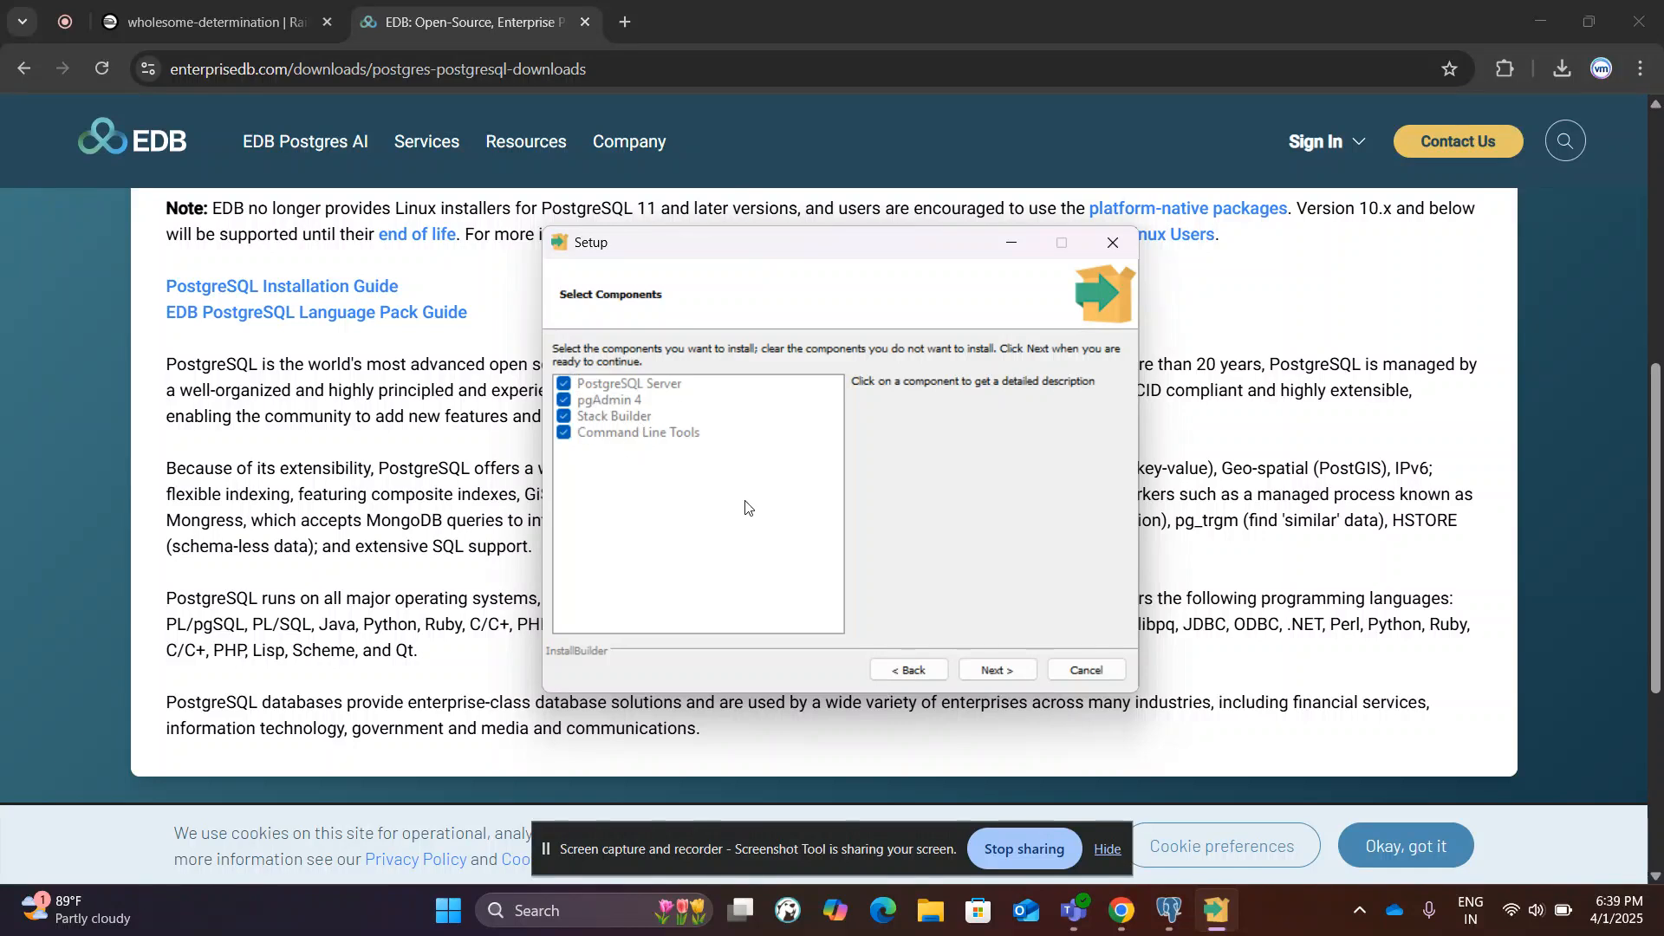
pyautogui.click(997, 669)
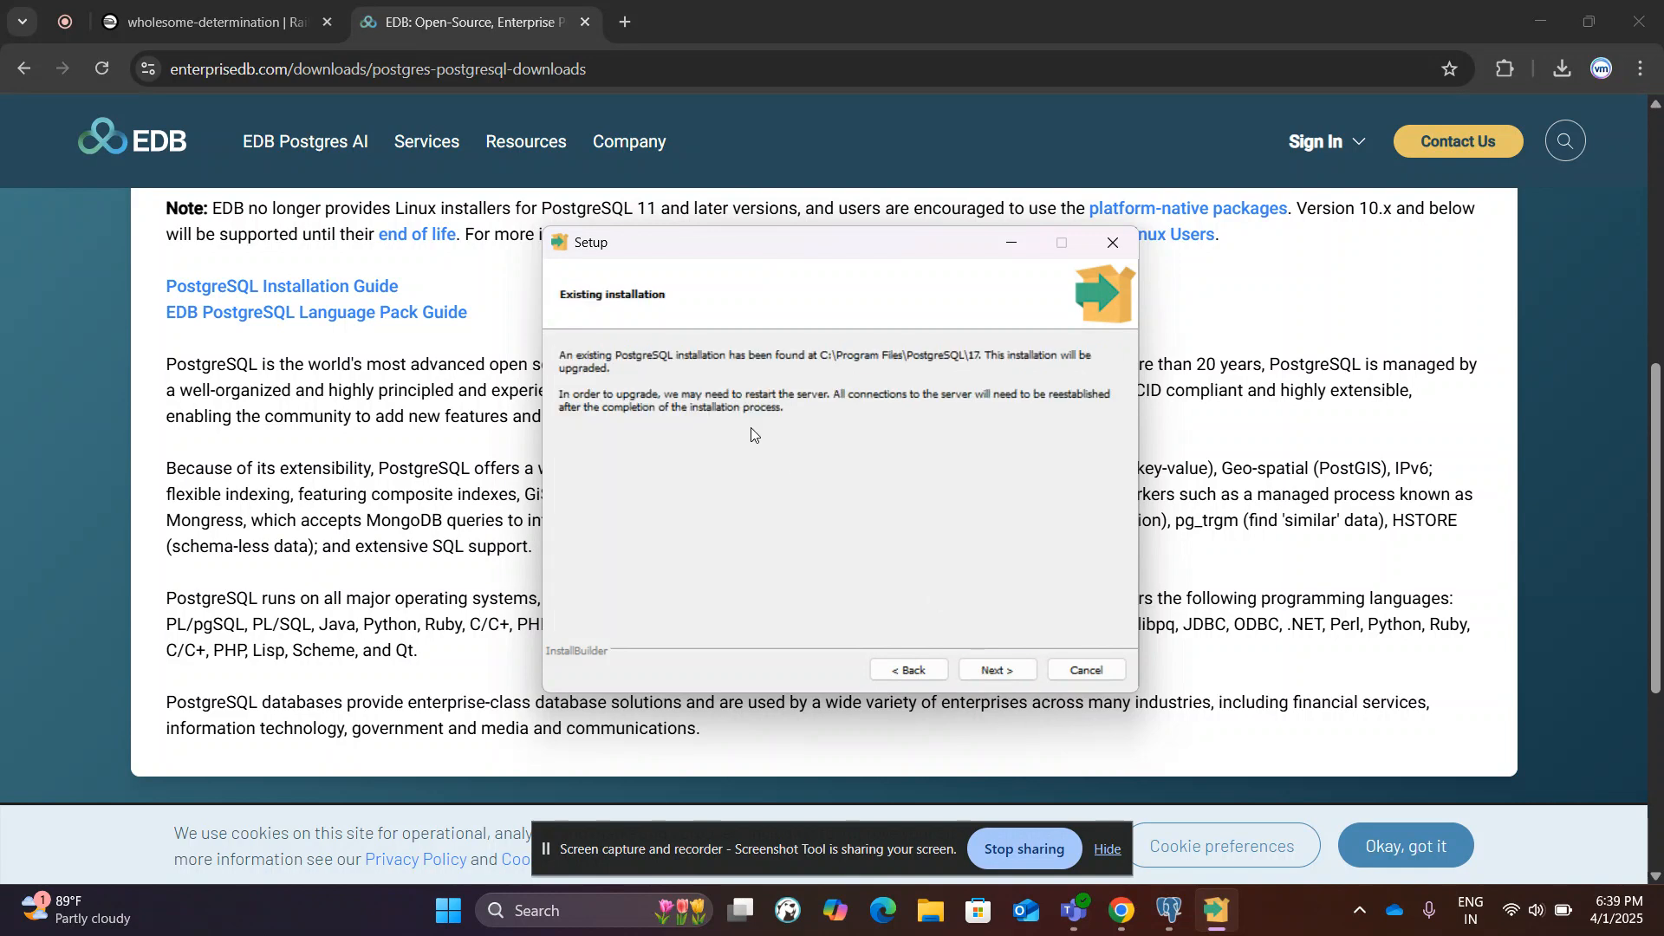
pyautogui.click(1006, 669)
pyautogui.click(997, 670)
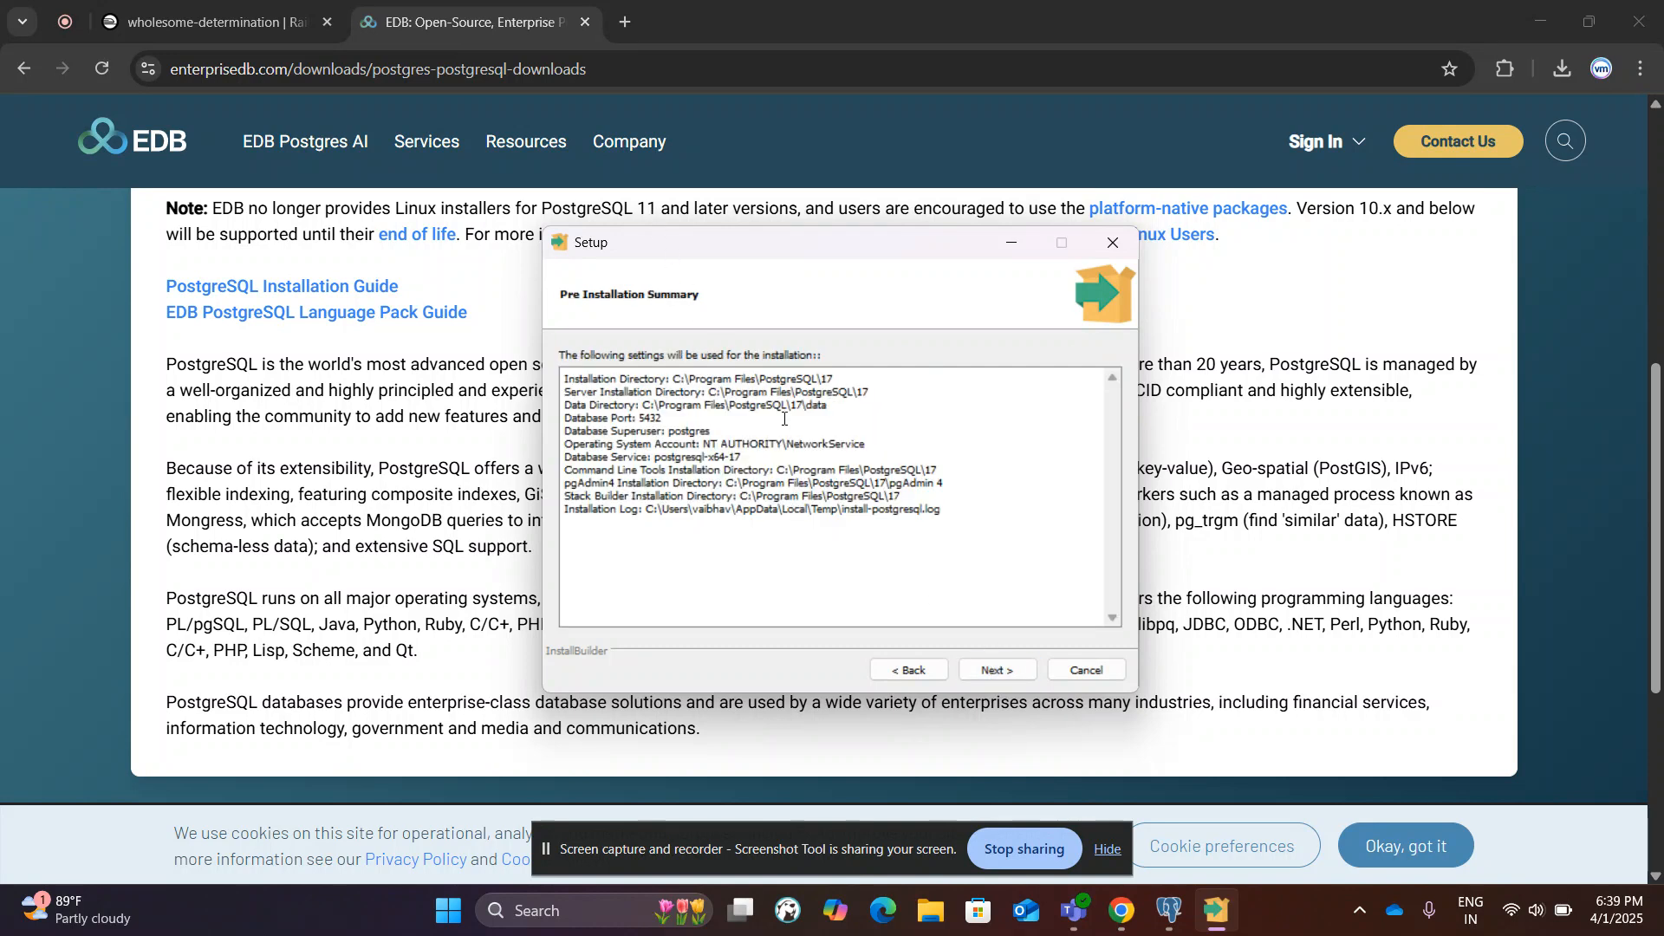
pyautogui.moveTo(940, 513); pyautogui.dragTo(637, 392)
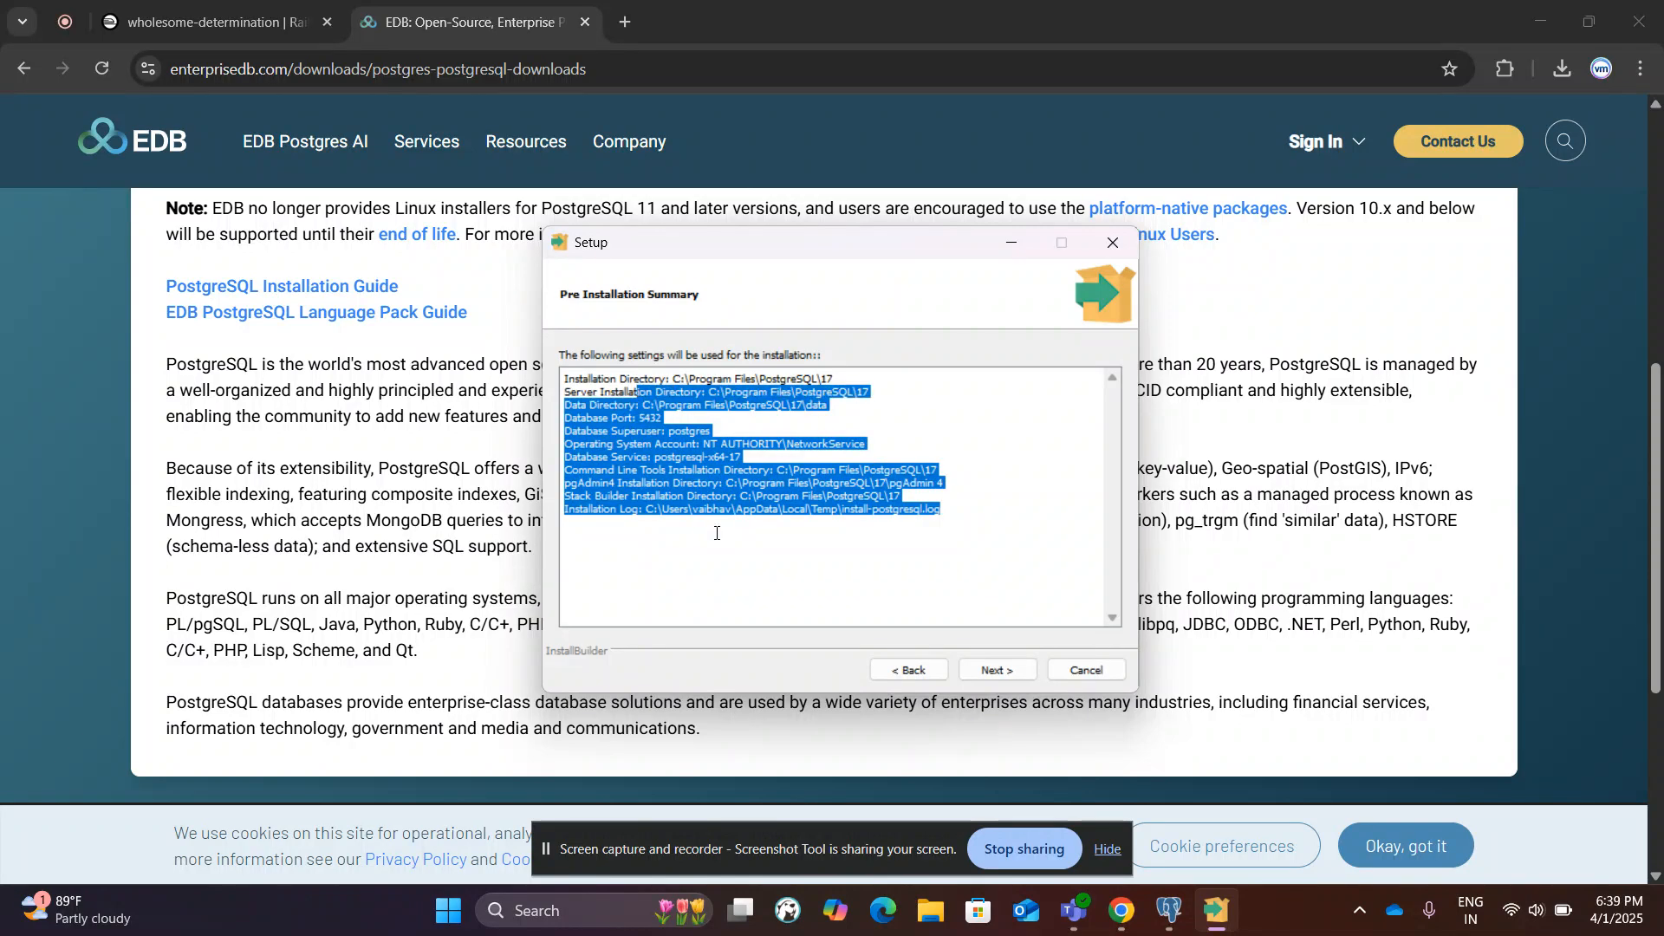
pyautogui.click(810, 595)
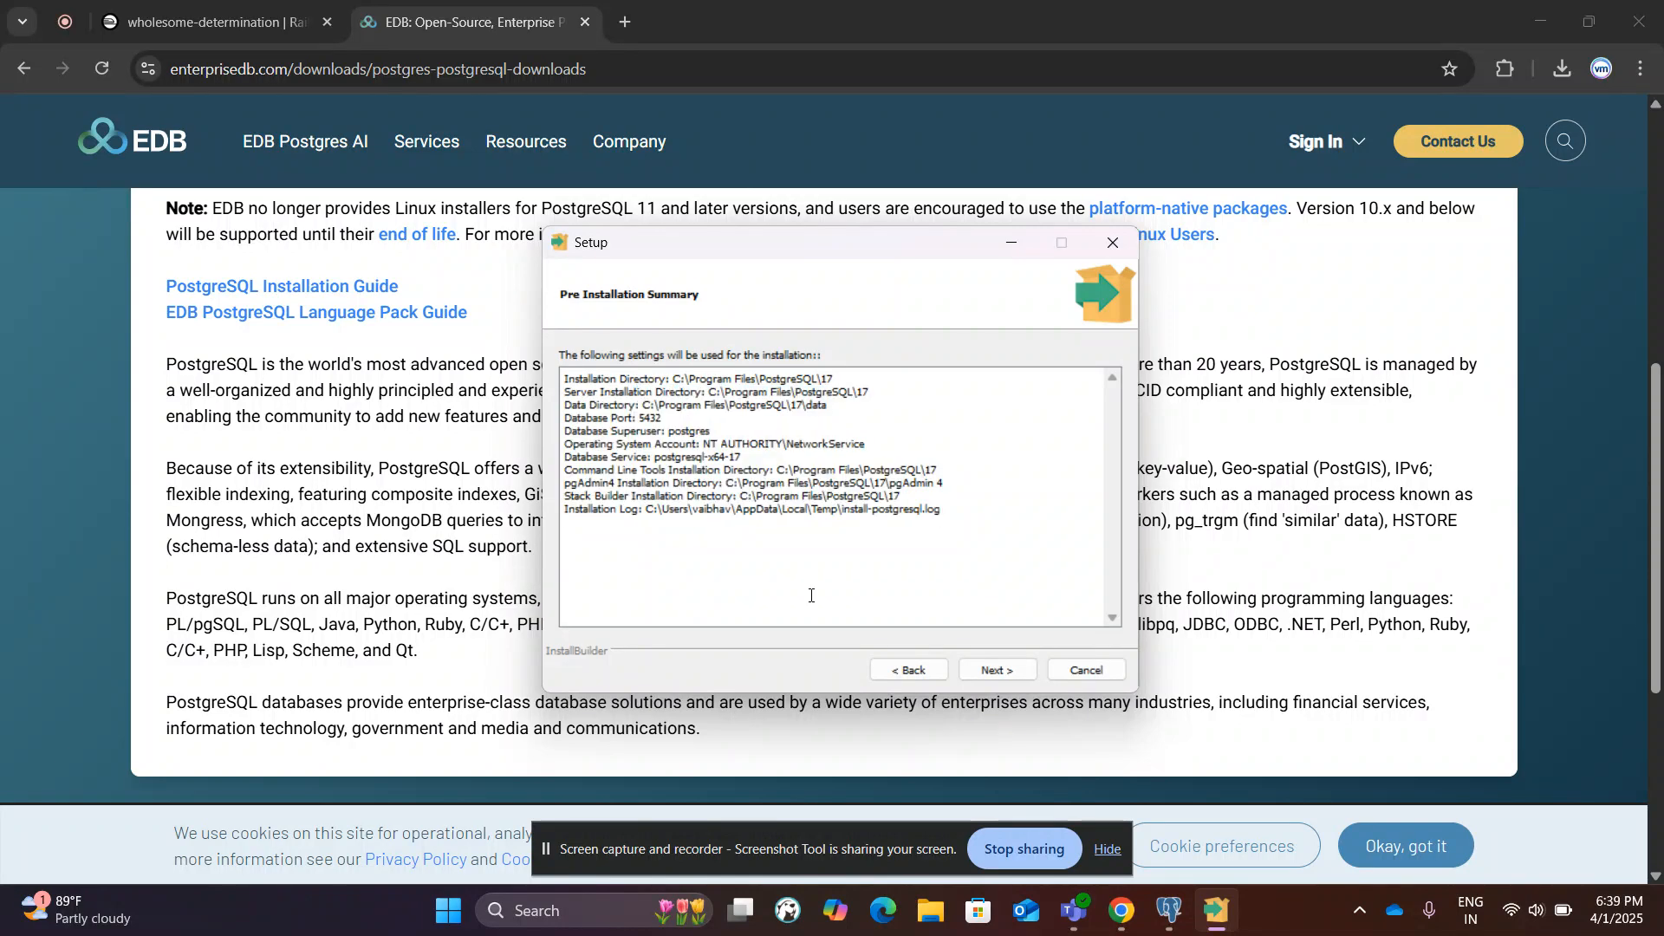
pyautogui.click(974, 667)
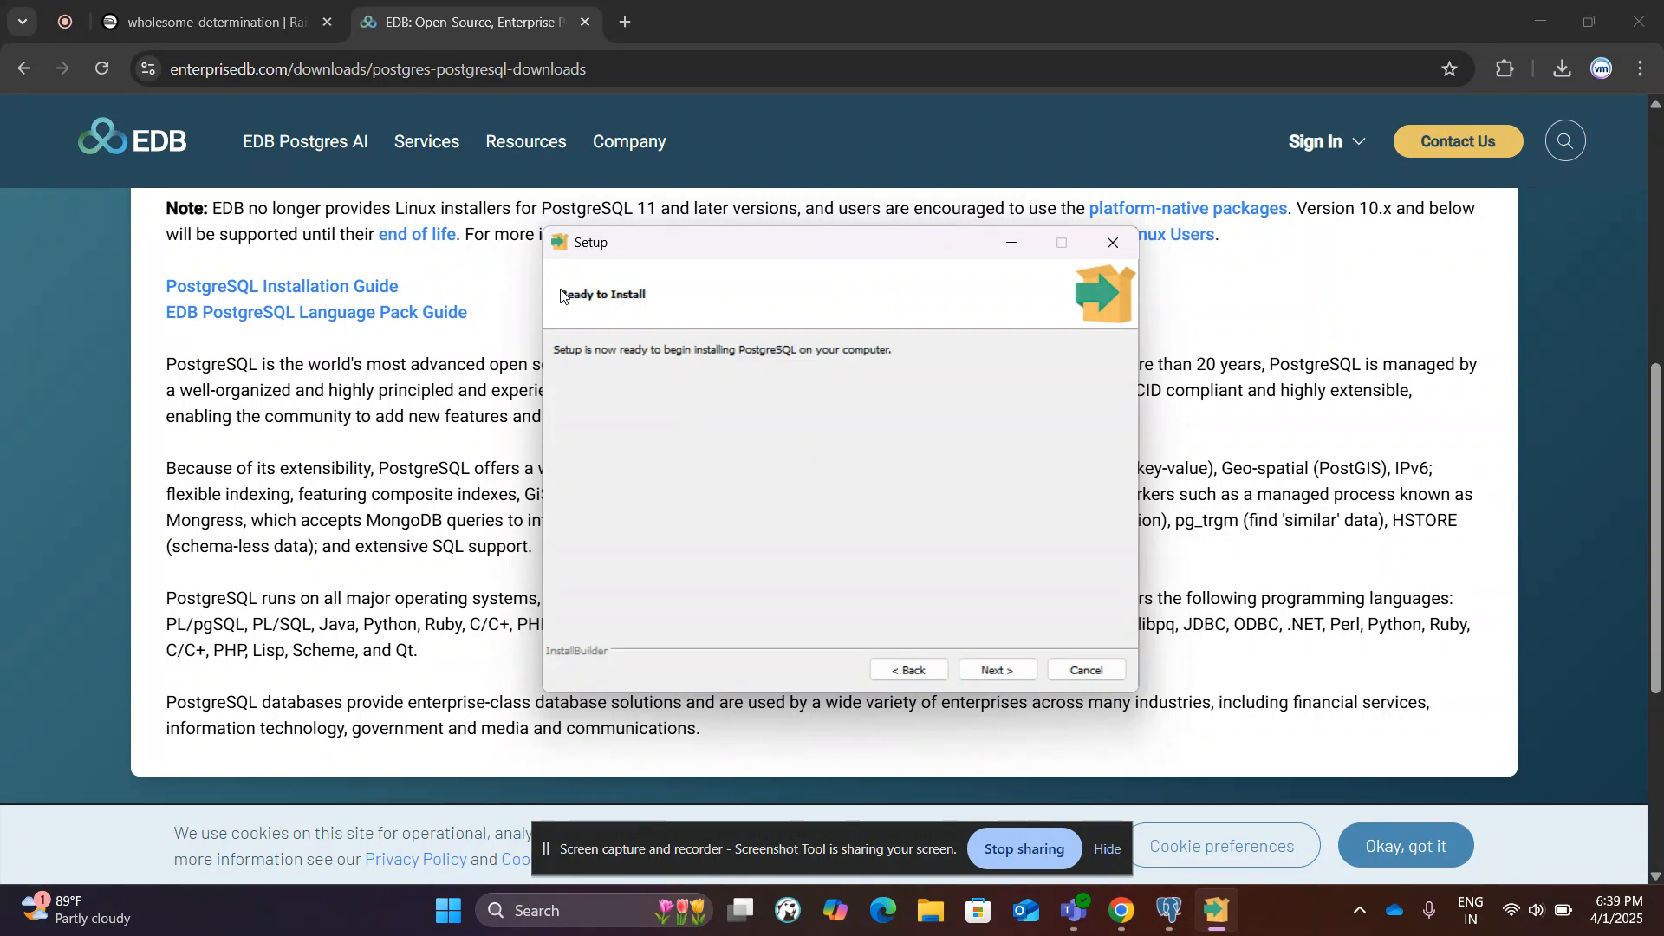
pyautogui.click(985, 667)
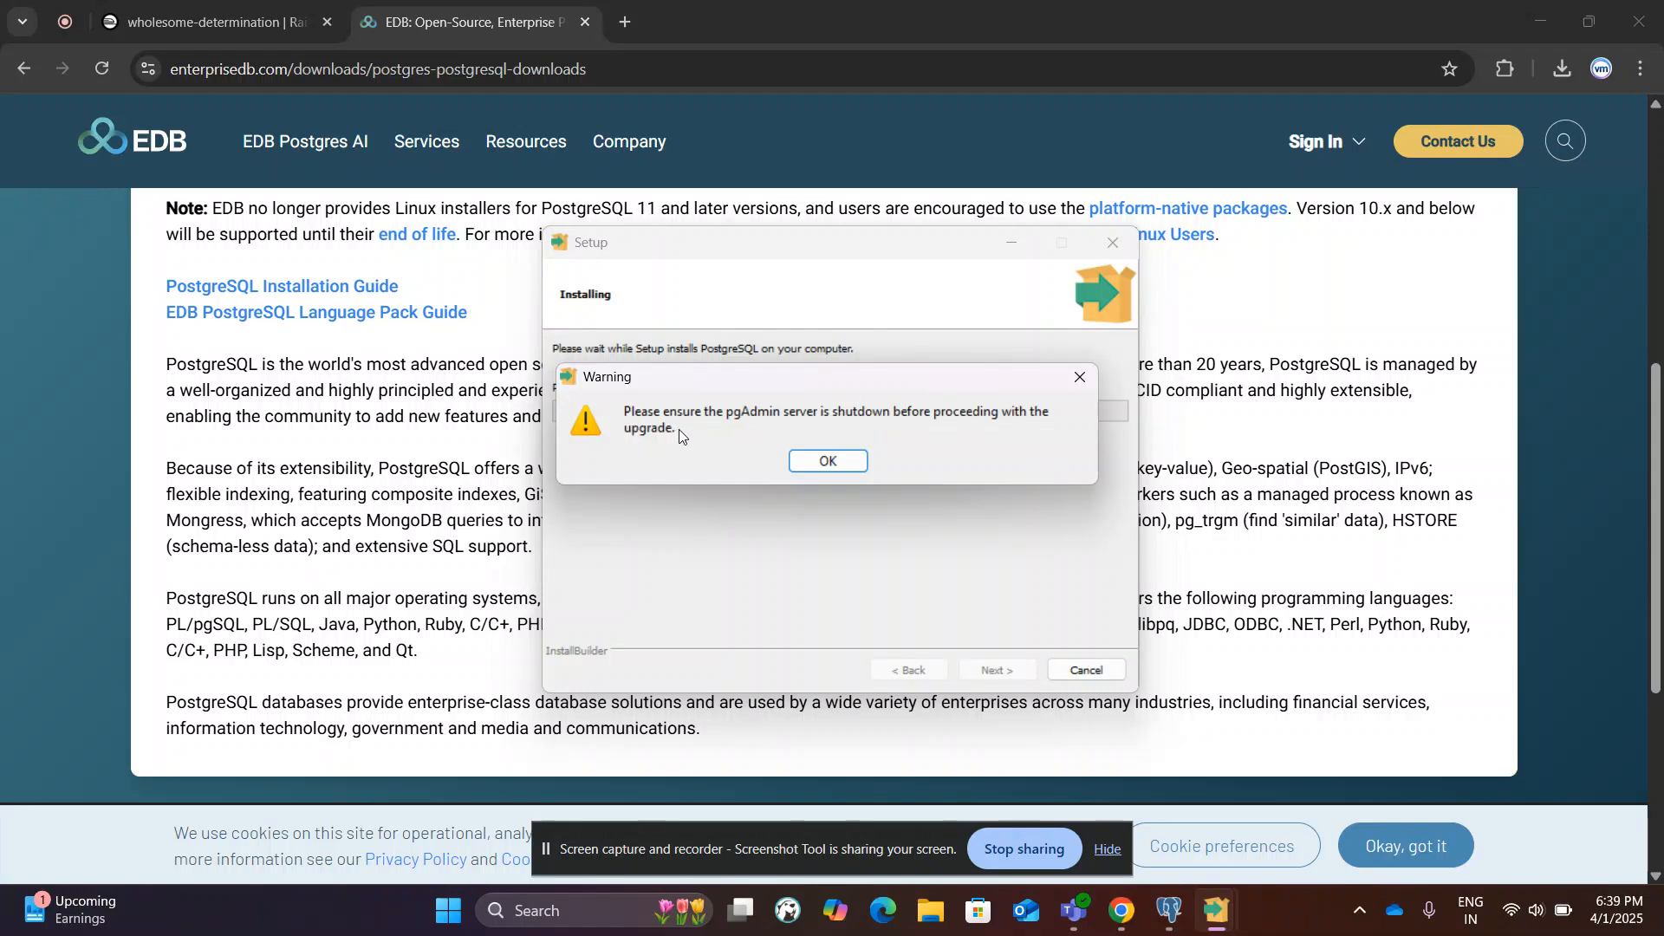
# - Dismiss the pgAdmin shutdown warning and abort the PostgreSQL installation
pyautogui.click(1083, 380)
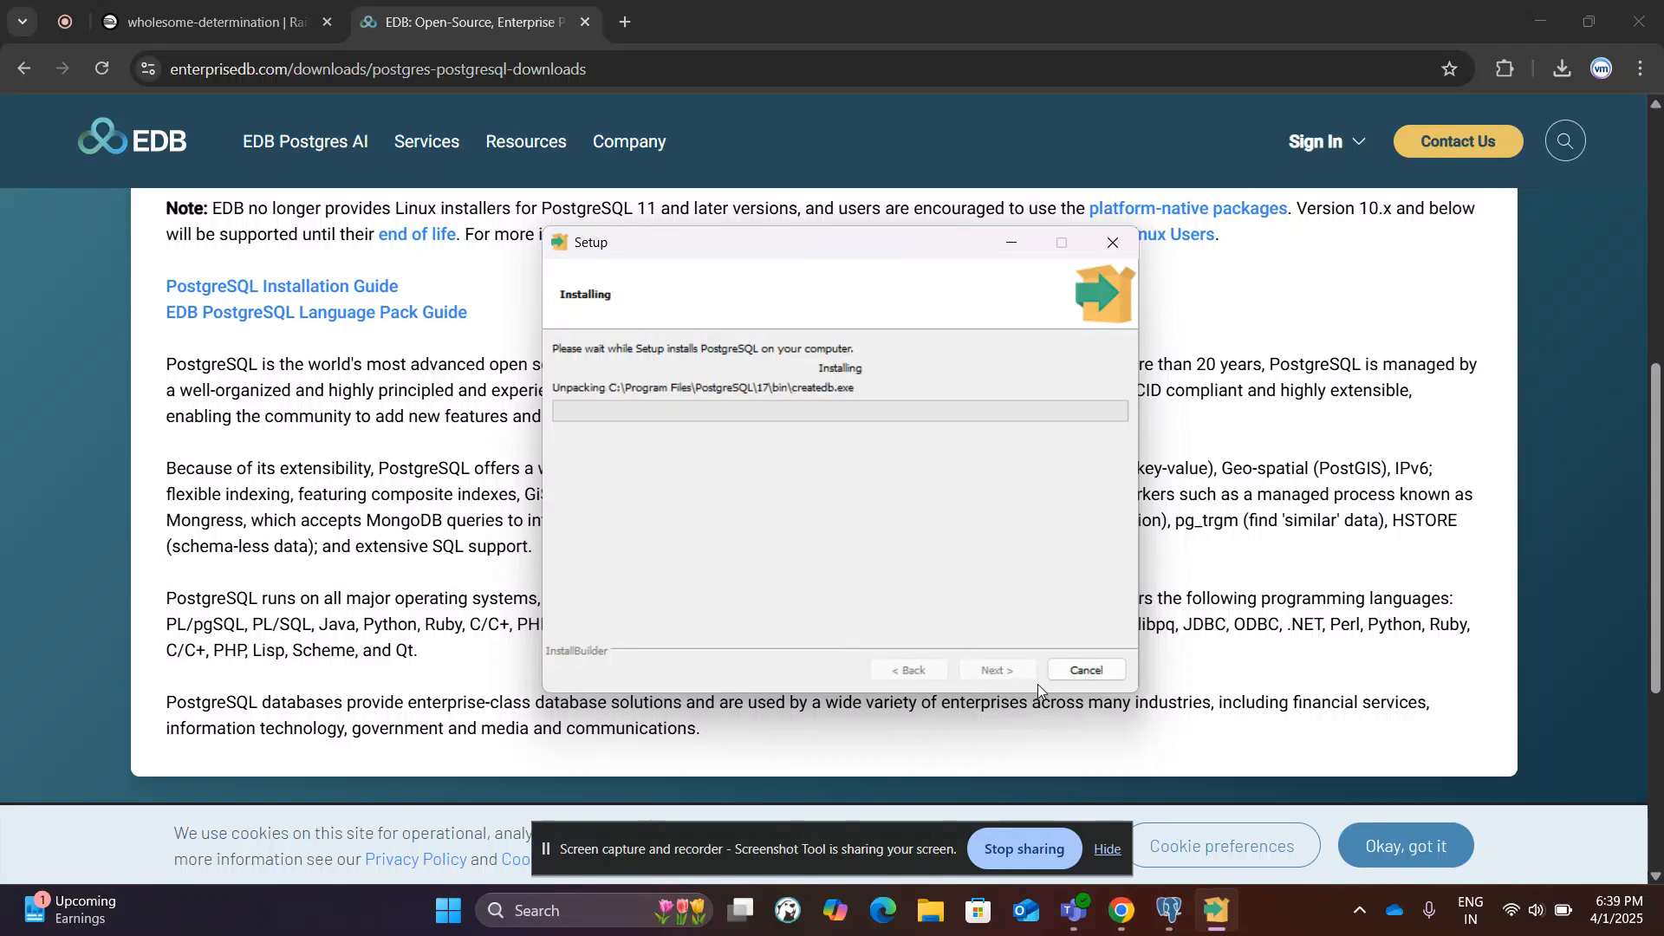
pyautogui.click(1085, 670)
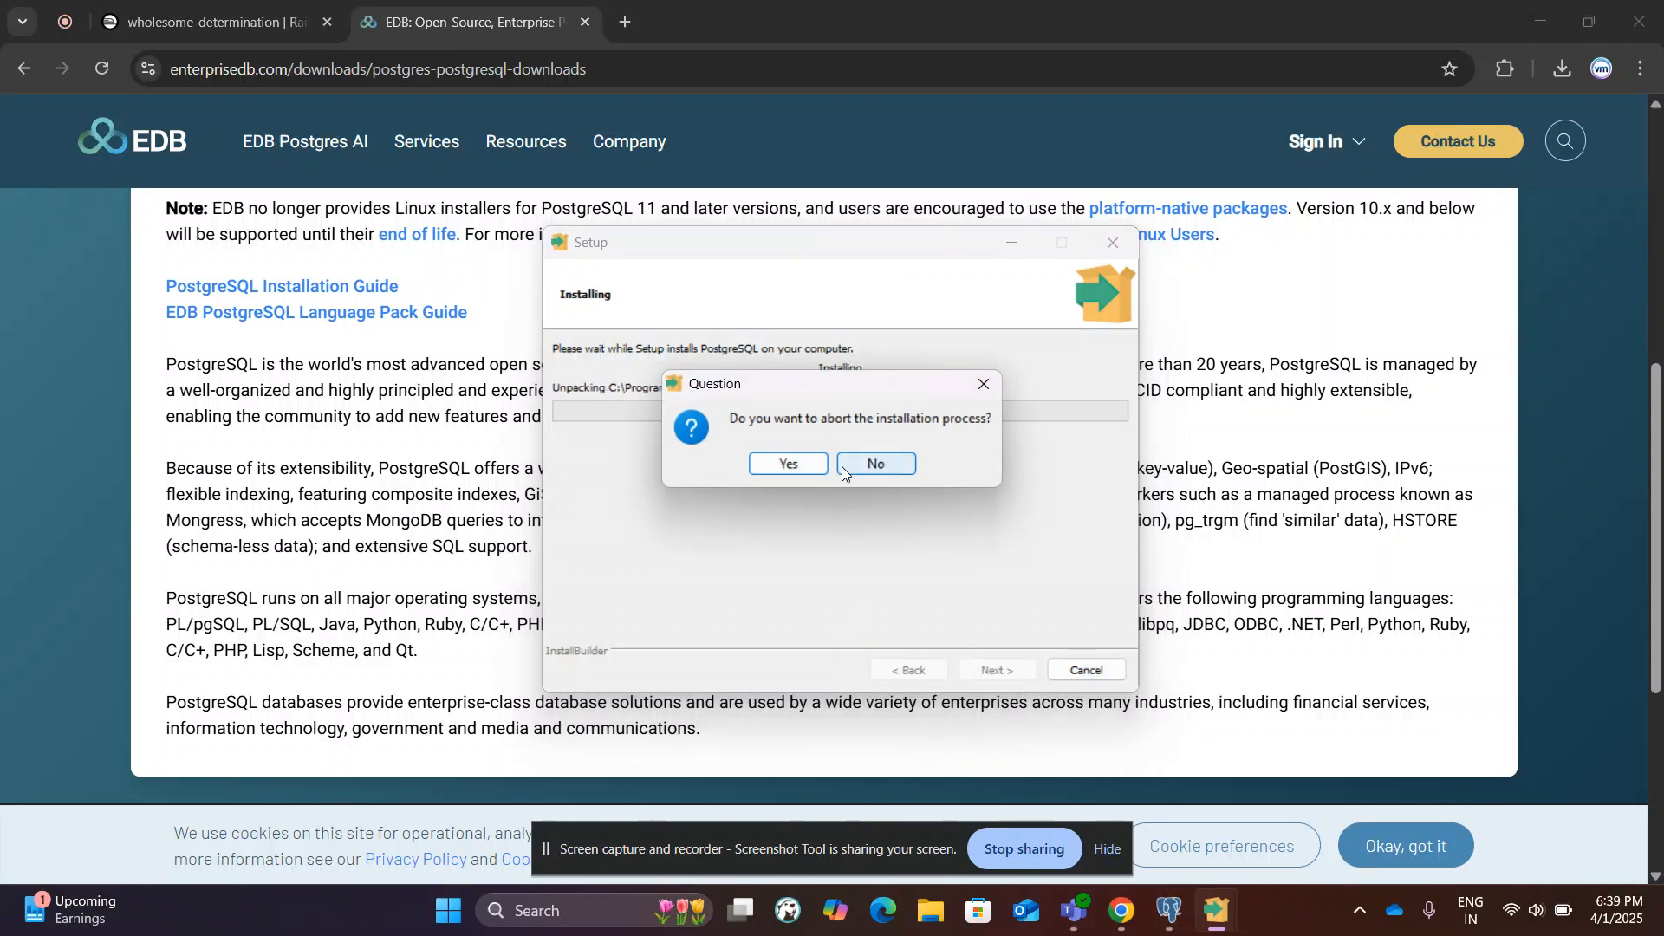
pyautogui.click(788, 466)
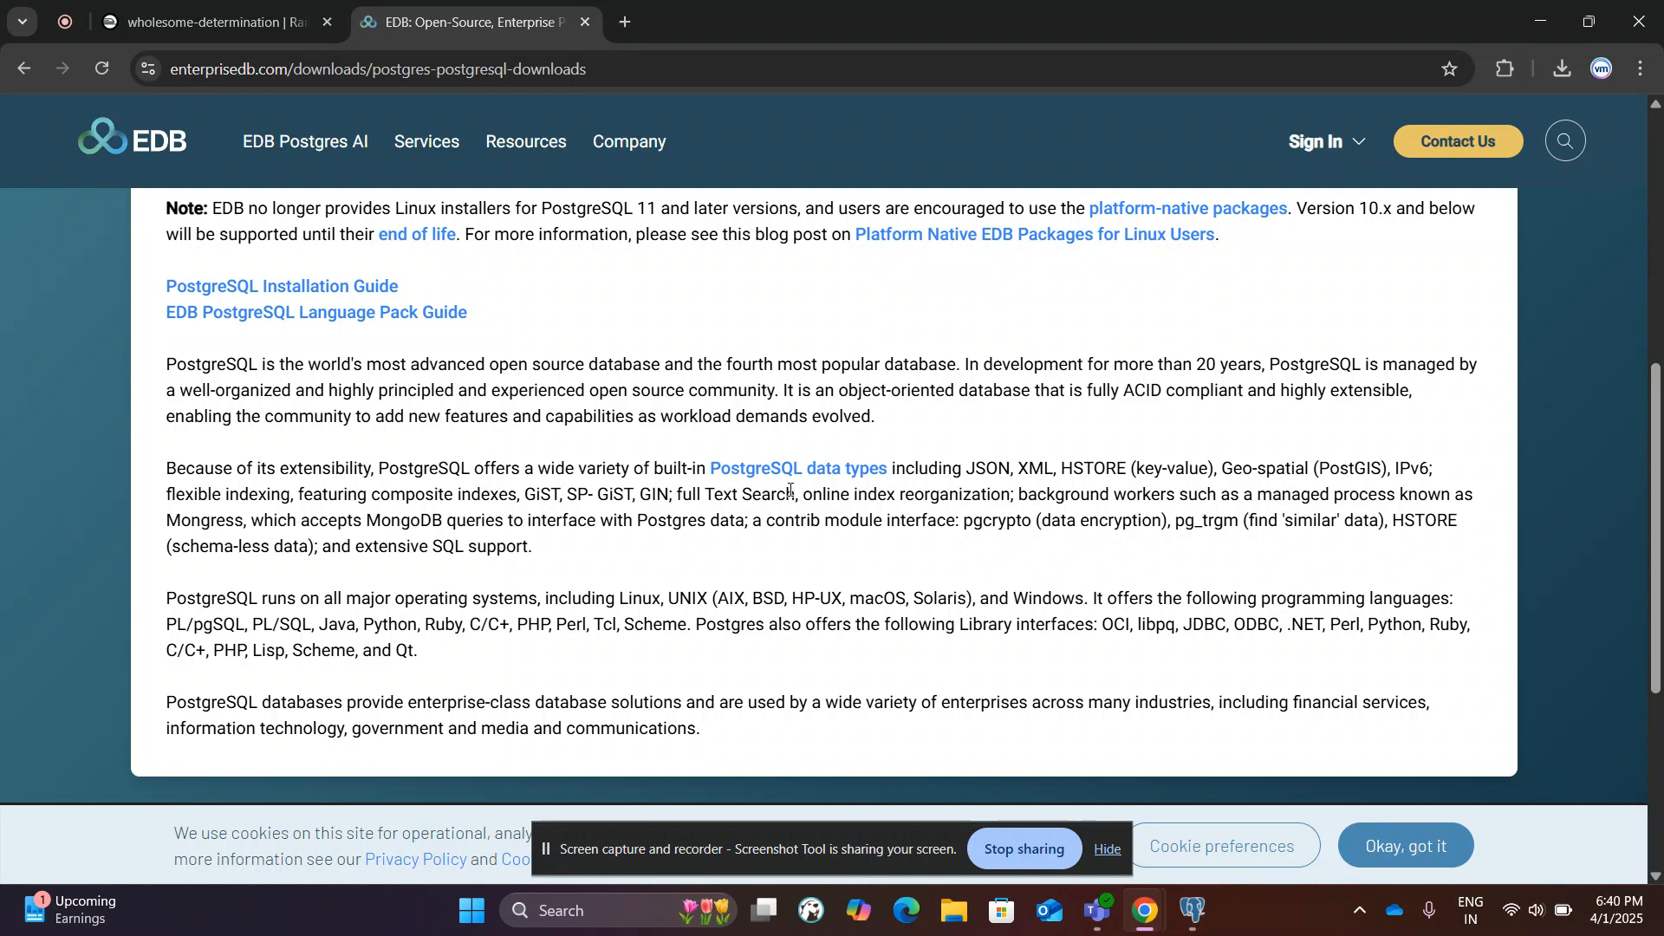
# - Find pgAdmin 4 through the Windows search and launch it
pyautogui.click(582, 919)
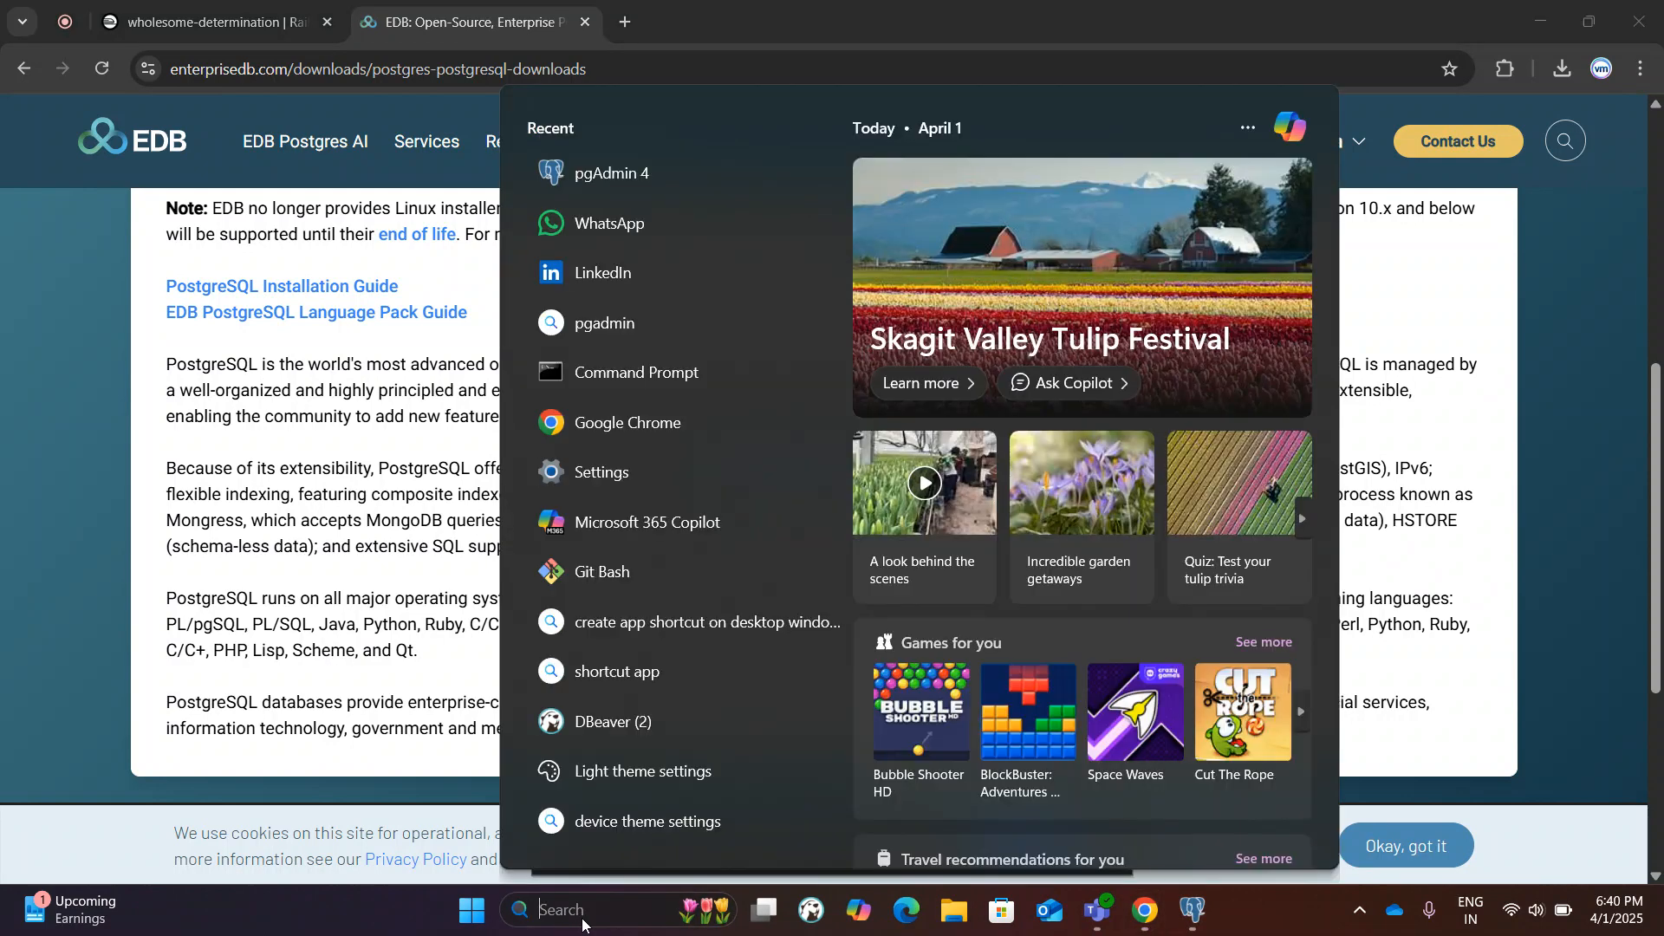
pyautogui.write('pg')
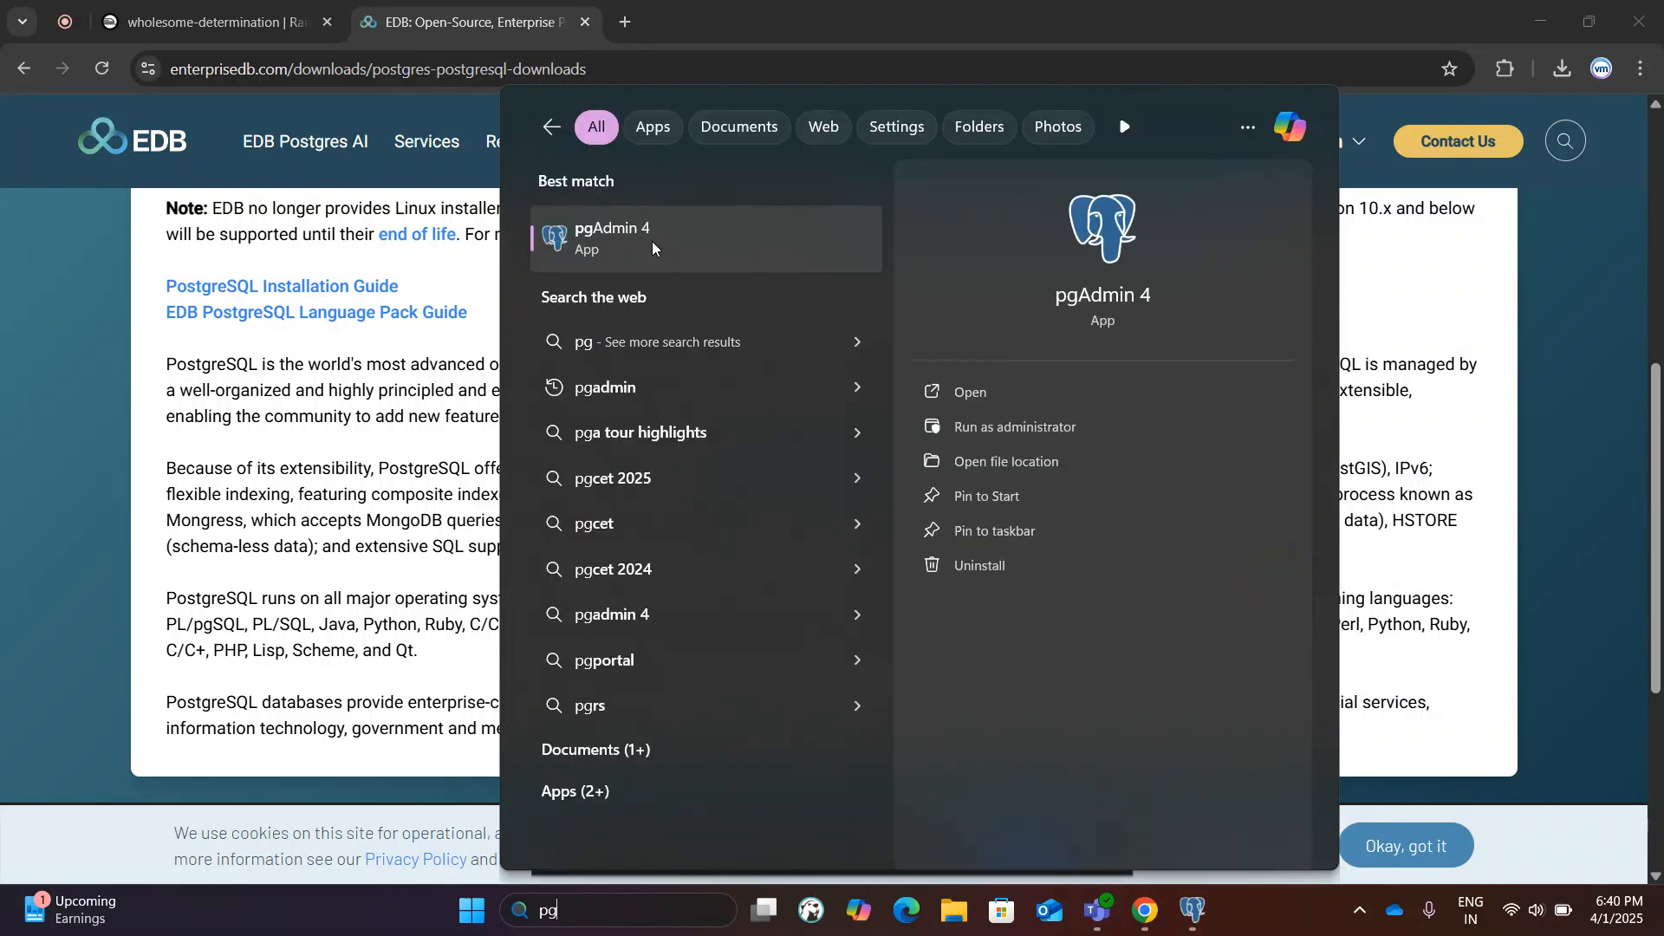
pyautogui.click(652, 241)
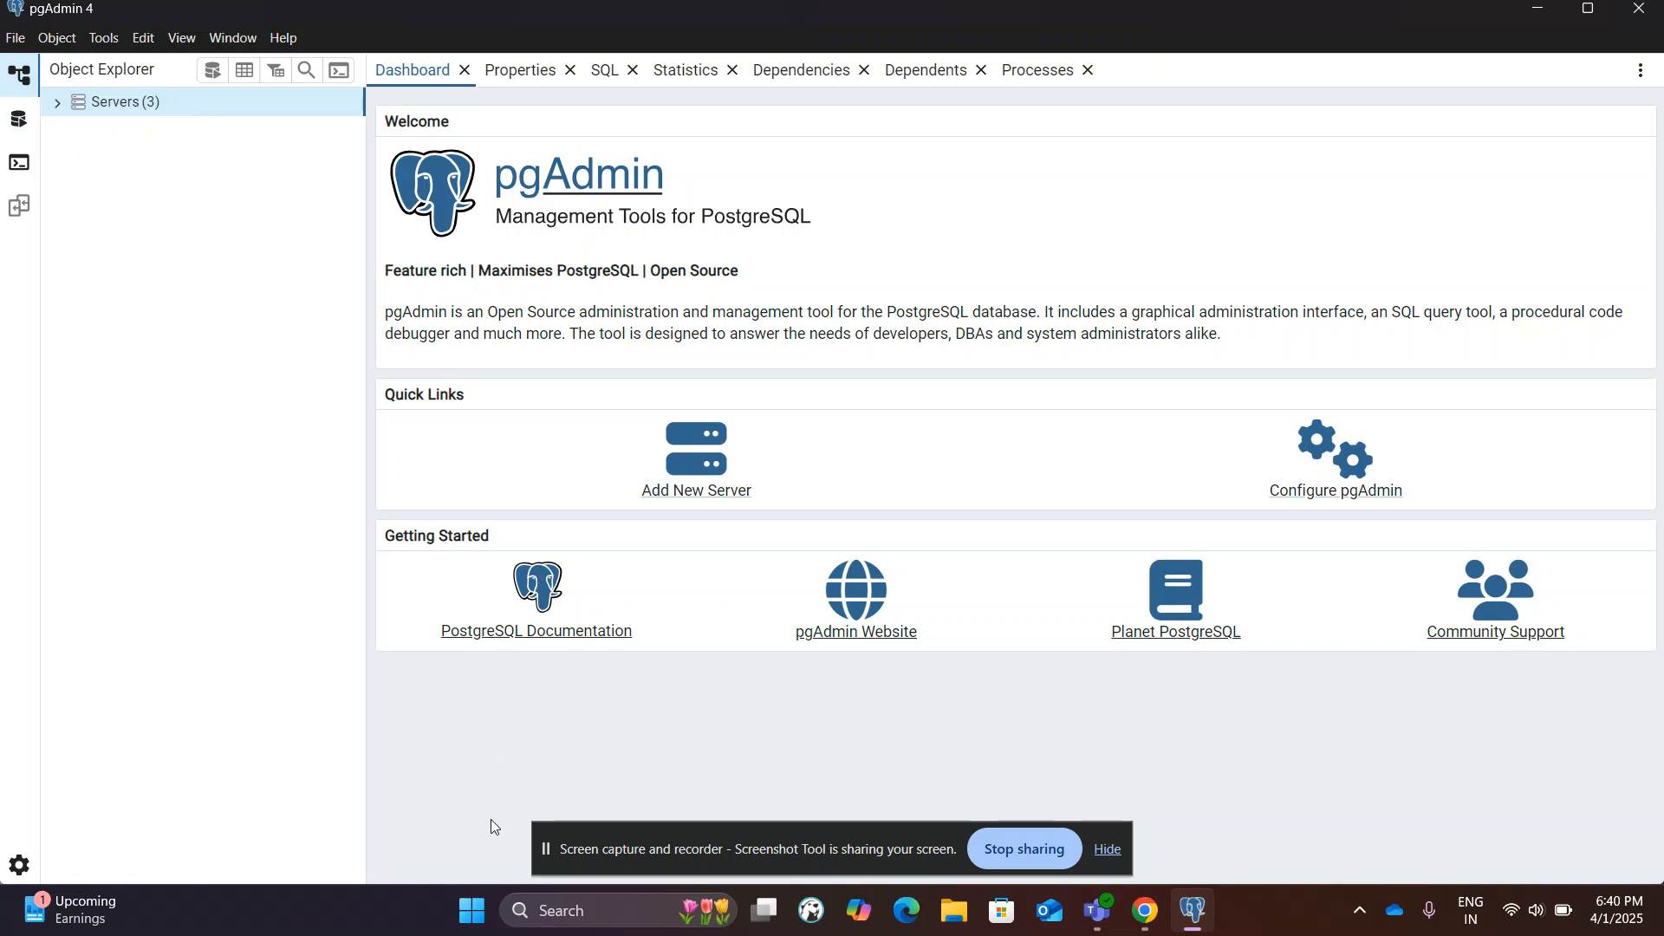
# - Expand the server list and try to connect to the PostgreSQL 17 server by entering the database user's password
pyautogui.click(61, 104)
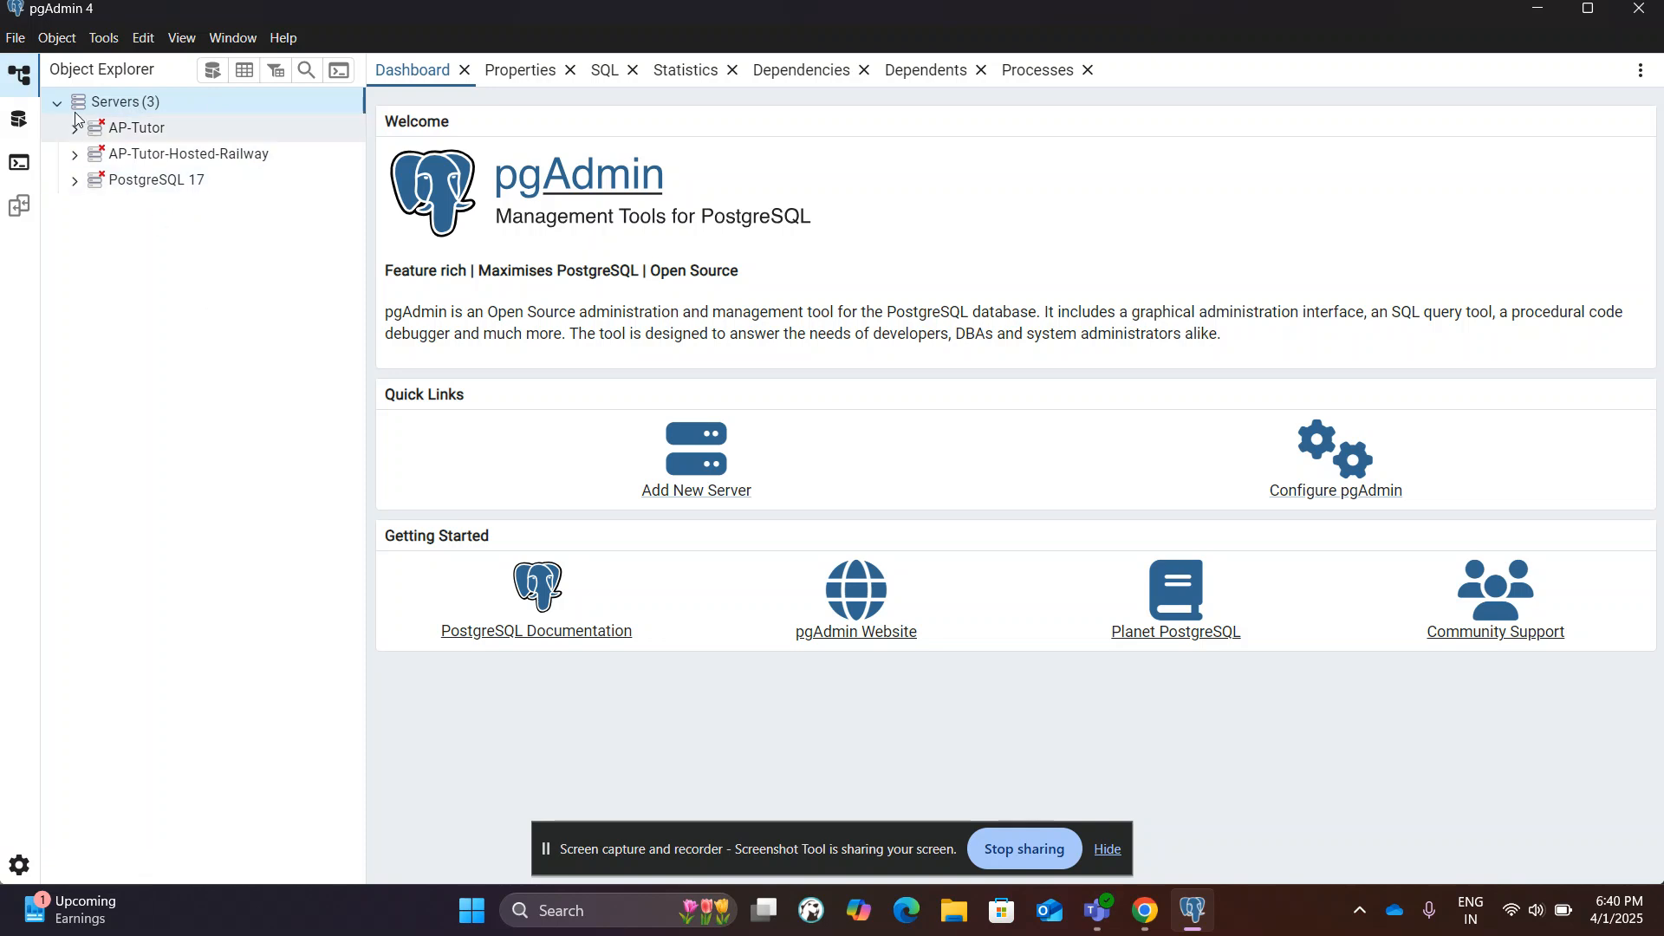
pyautogui.click(82, 183)
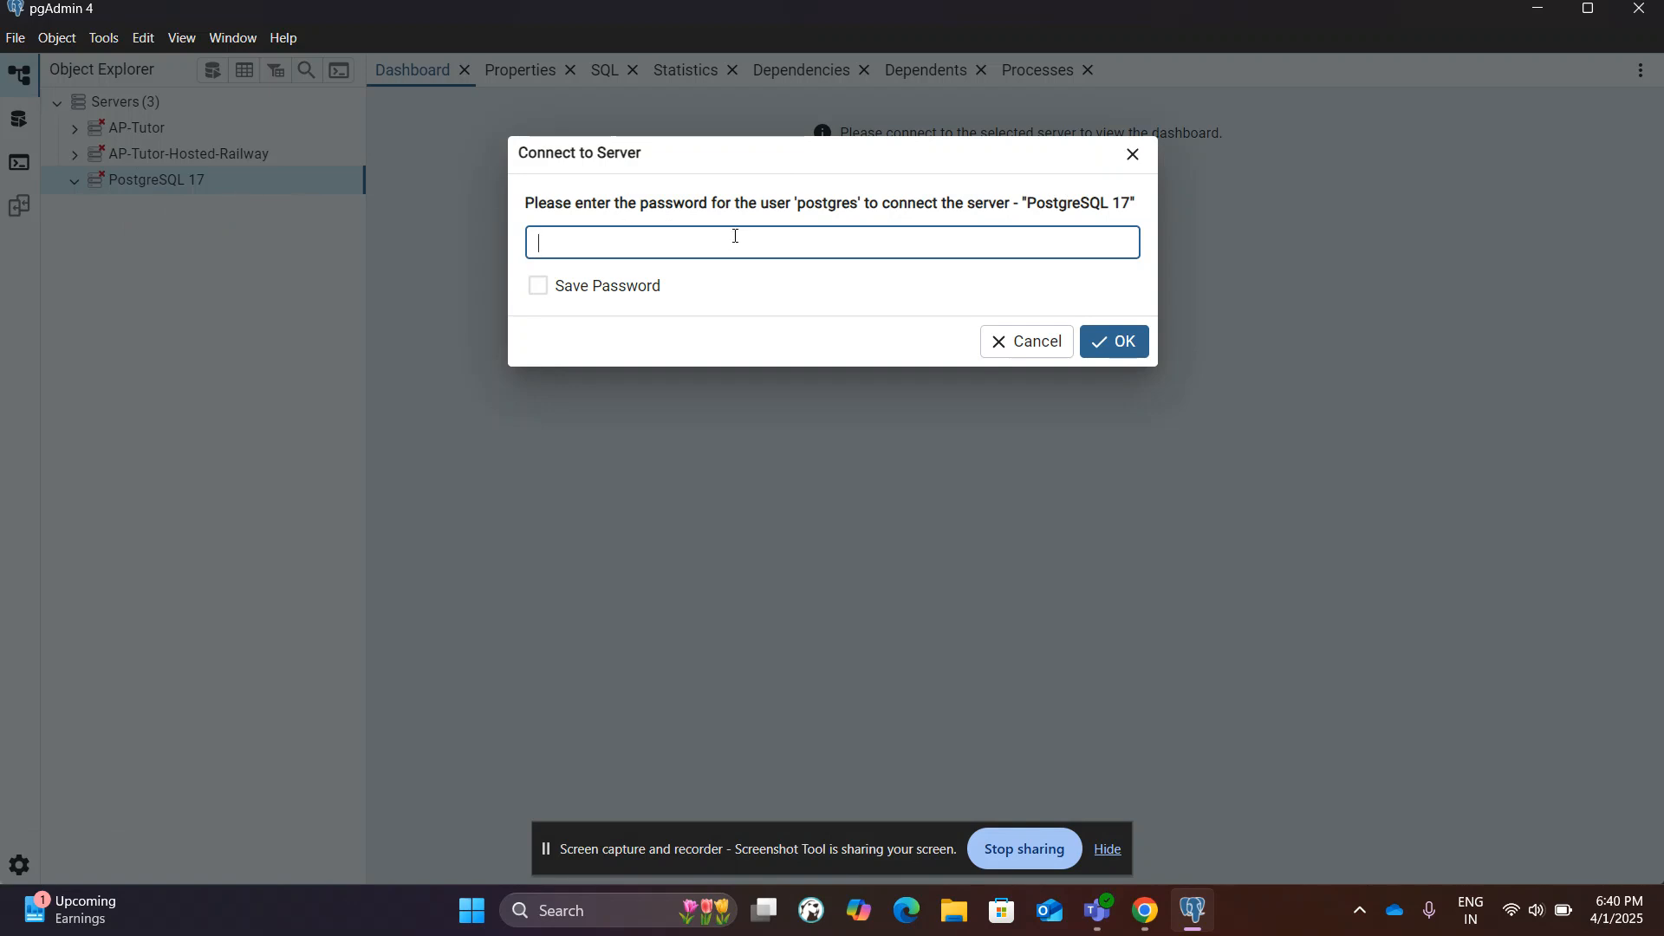
pyautogui.write('•')
pyautogui.press('Return')
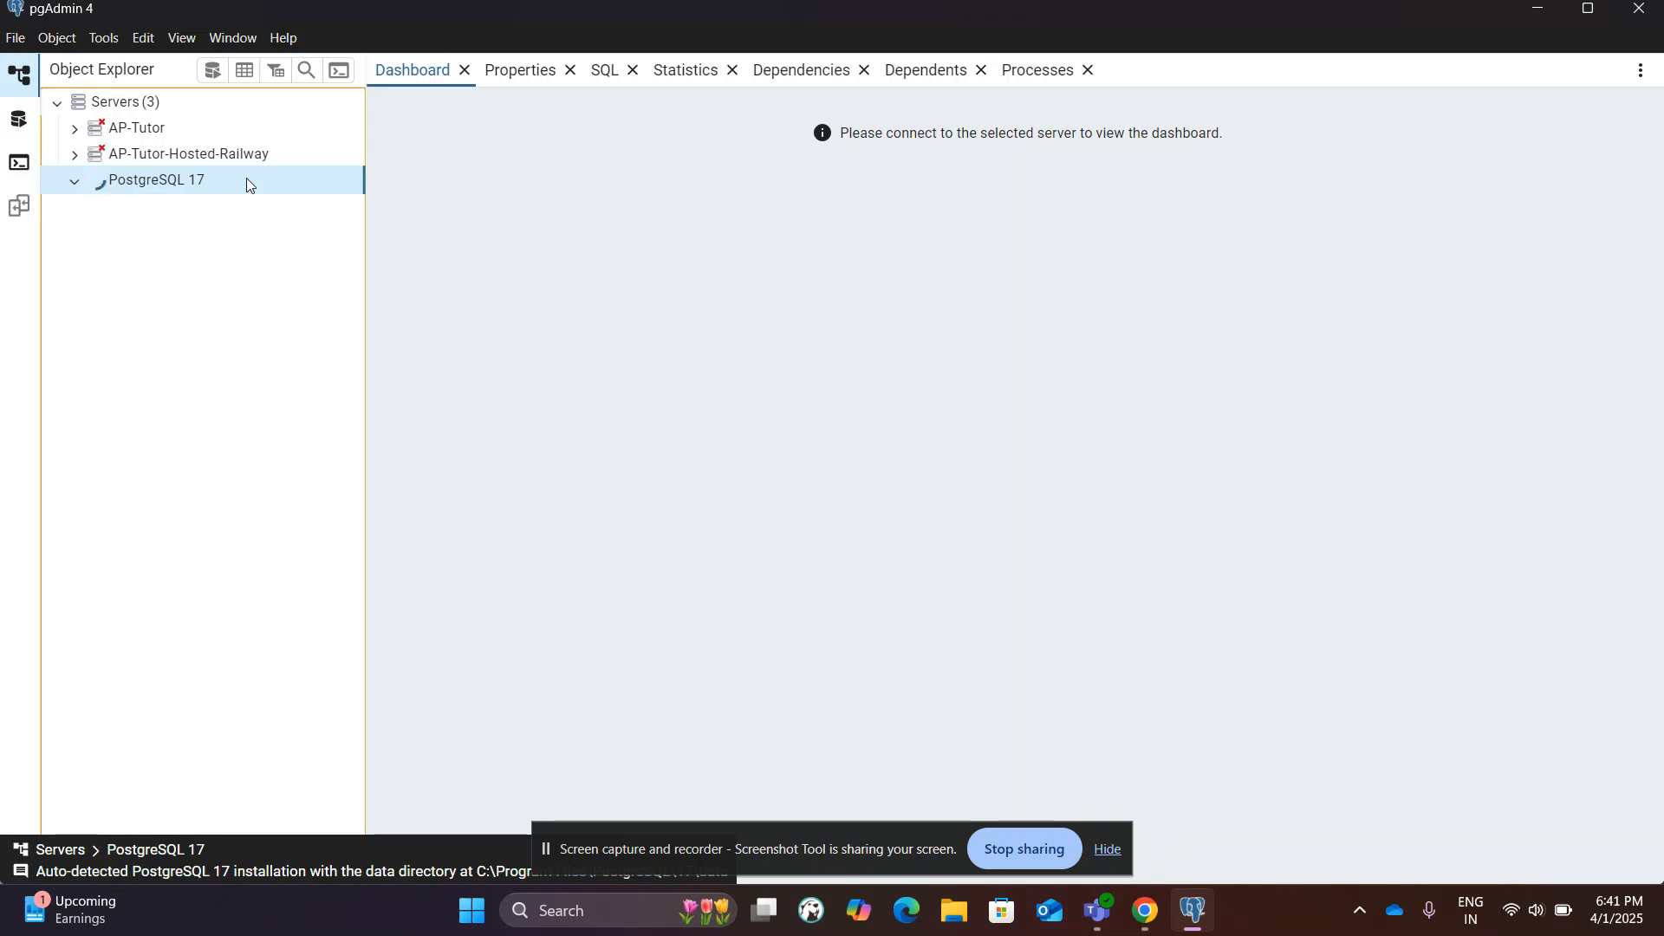
# - Look through the PostgreSQL 17 server's properties, SQL, statistics, dependencies, dependents and processes
pyautogui.click(515, 74)
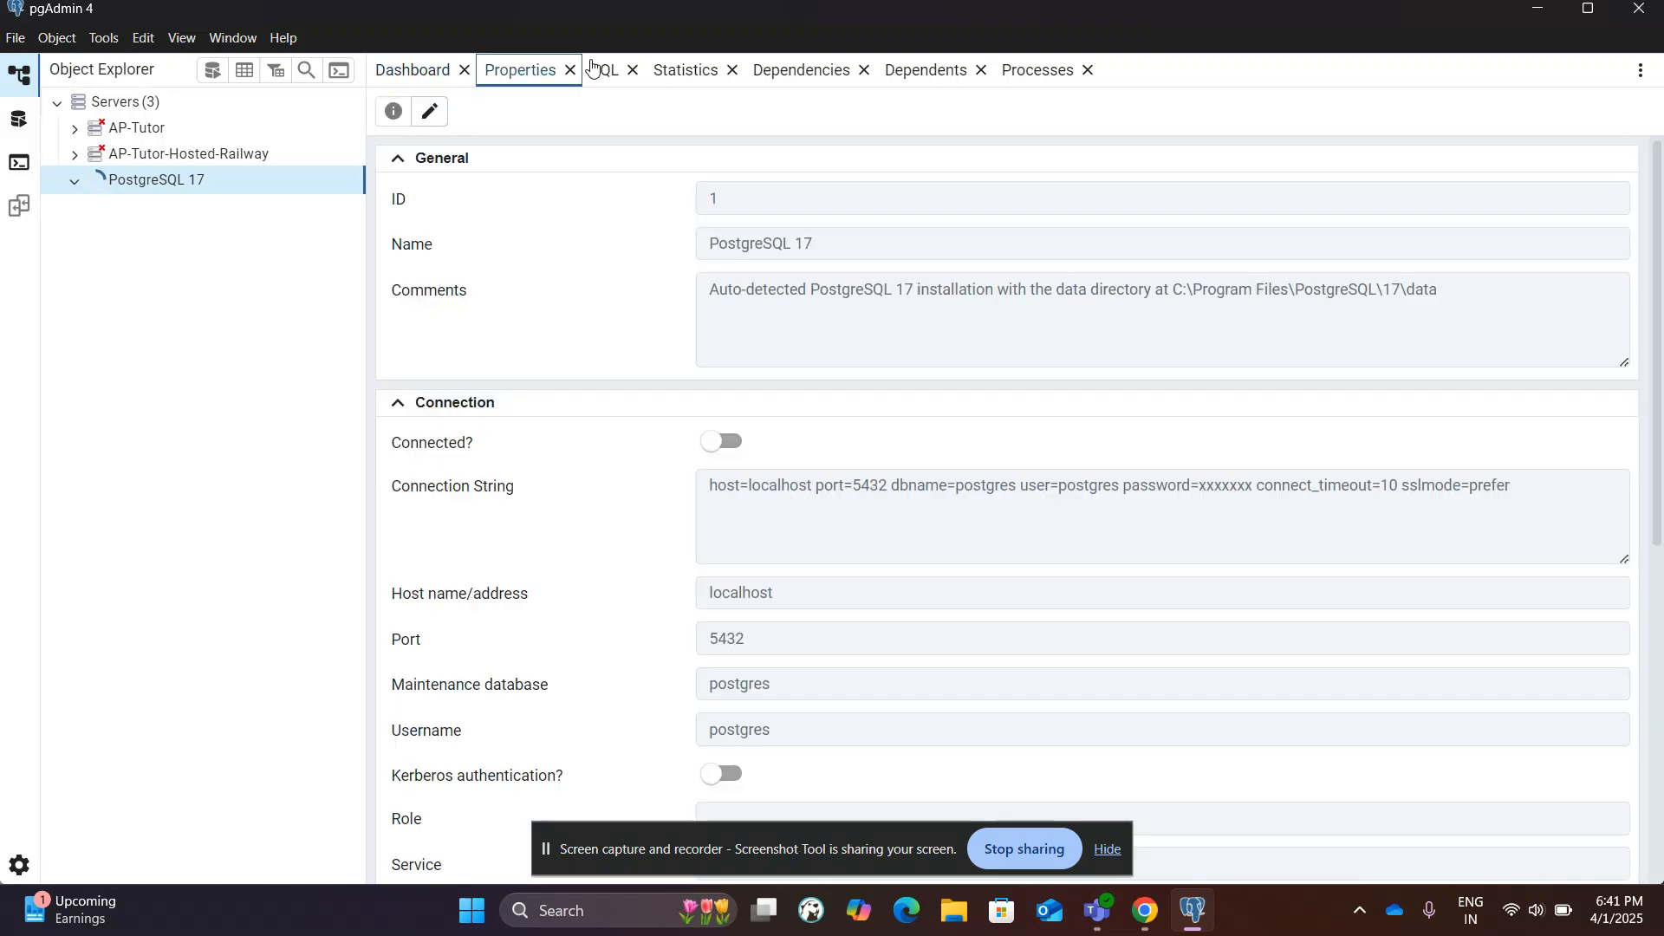
pyautogui.click(605, 70)
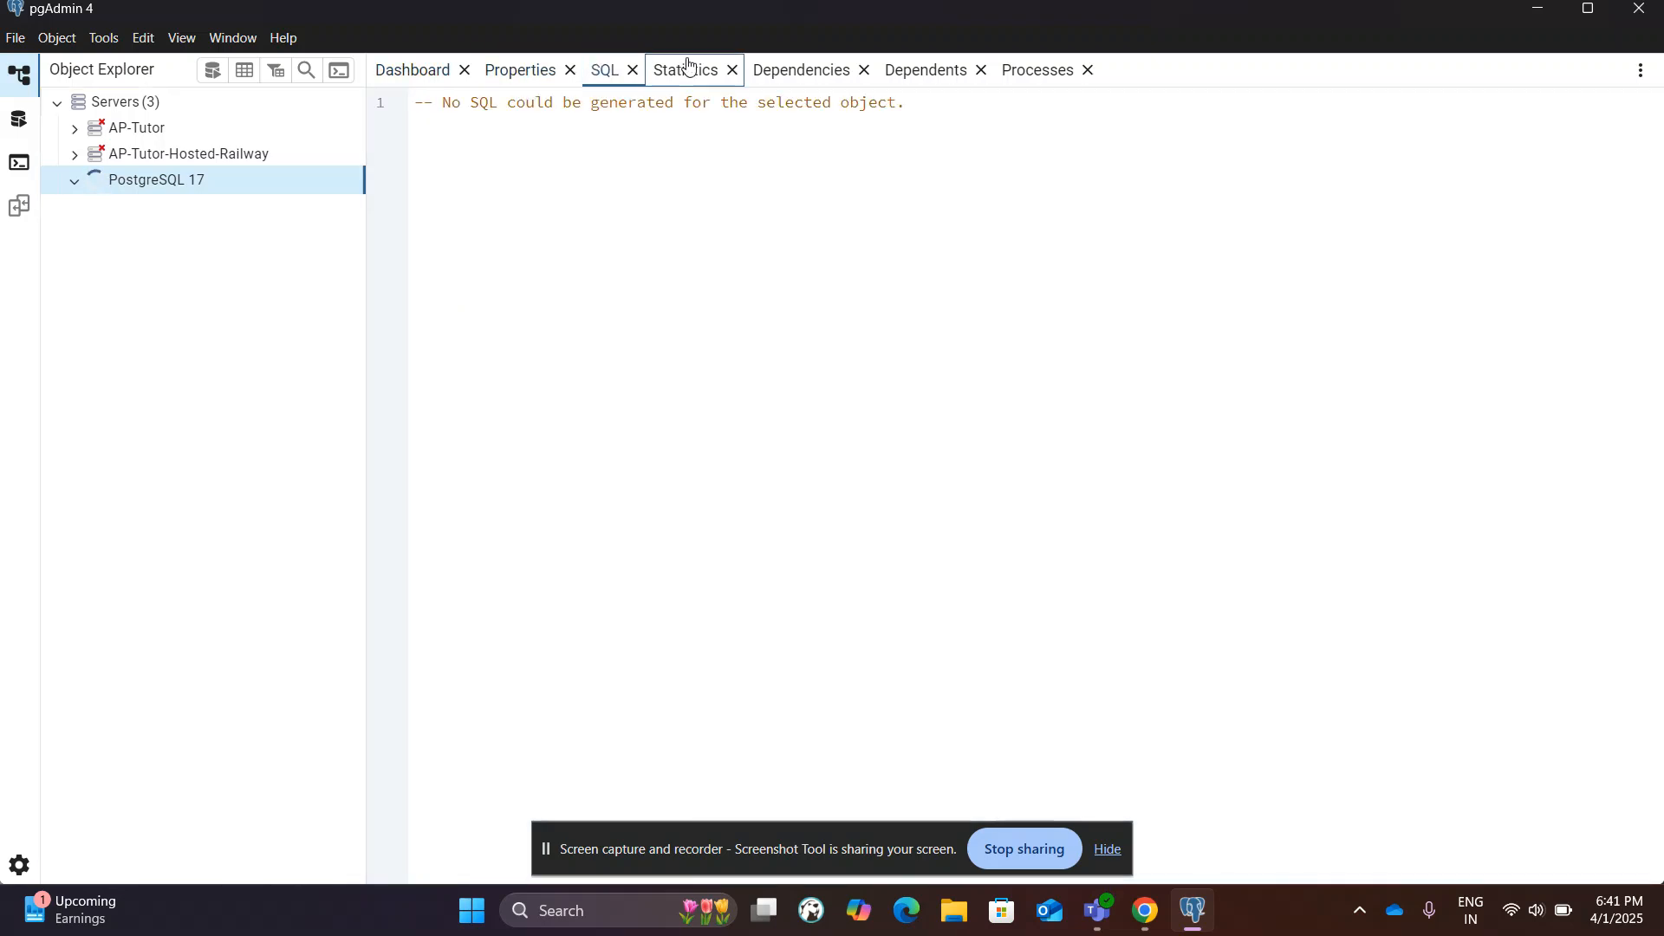
pyautogui.click(685, 69)
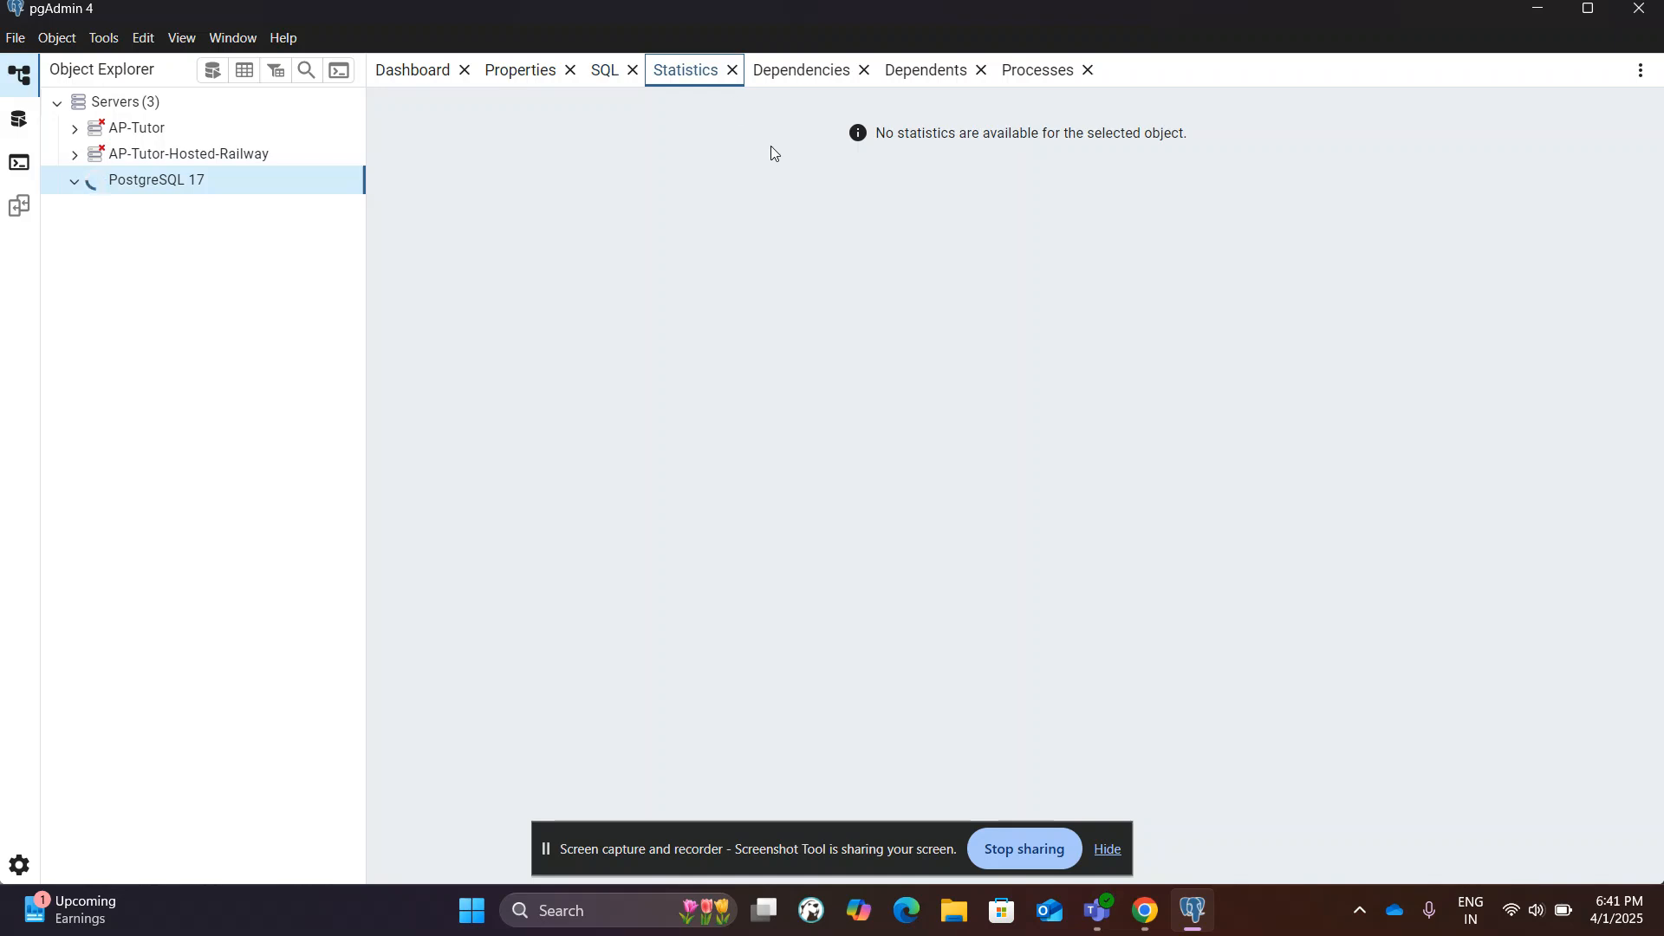
pyautogui.click(797, 76)
pyautogui.click(936, 69)
pyautogui.click(1038, 73)
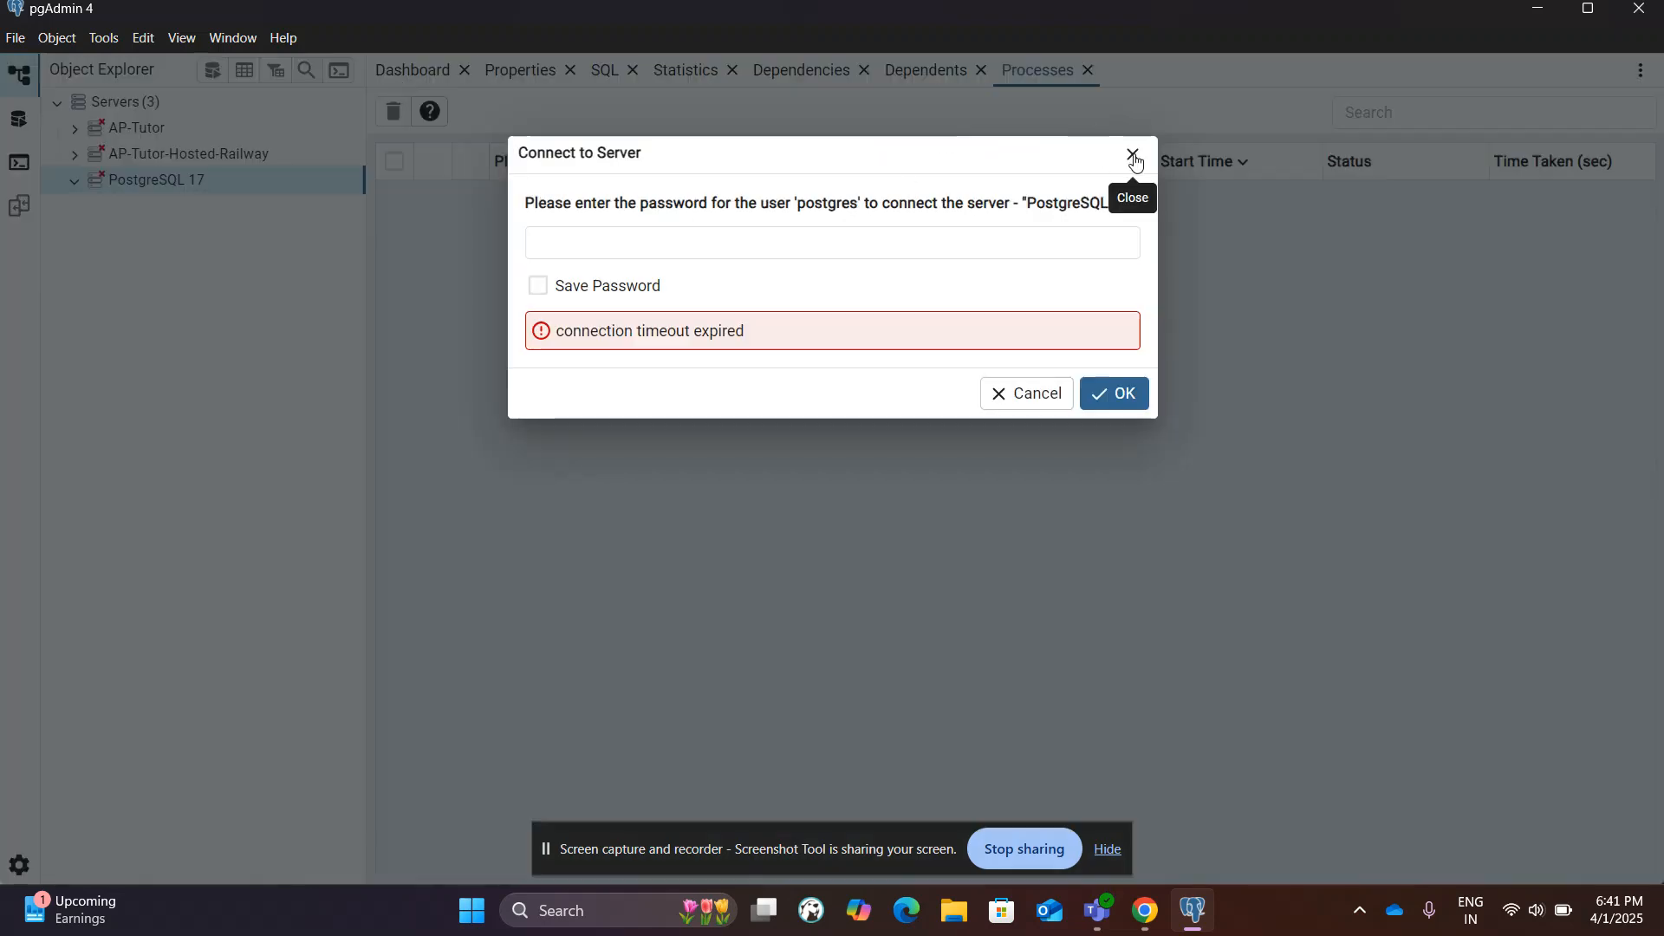
# - Dismiss the server connection prompt, return to the dashboard and collapse the Servers group
pyautogui.click(1133, 156)
pyautogui.click(414, 70)
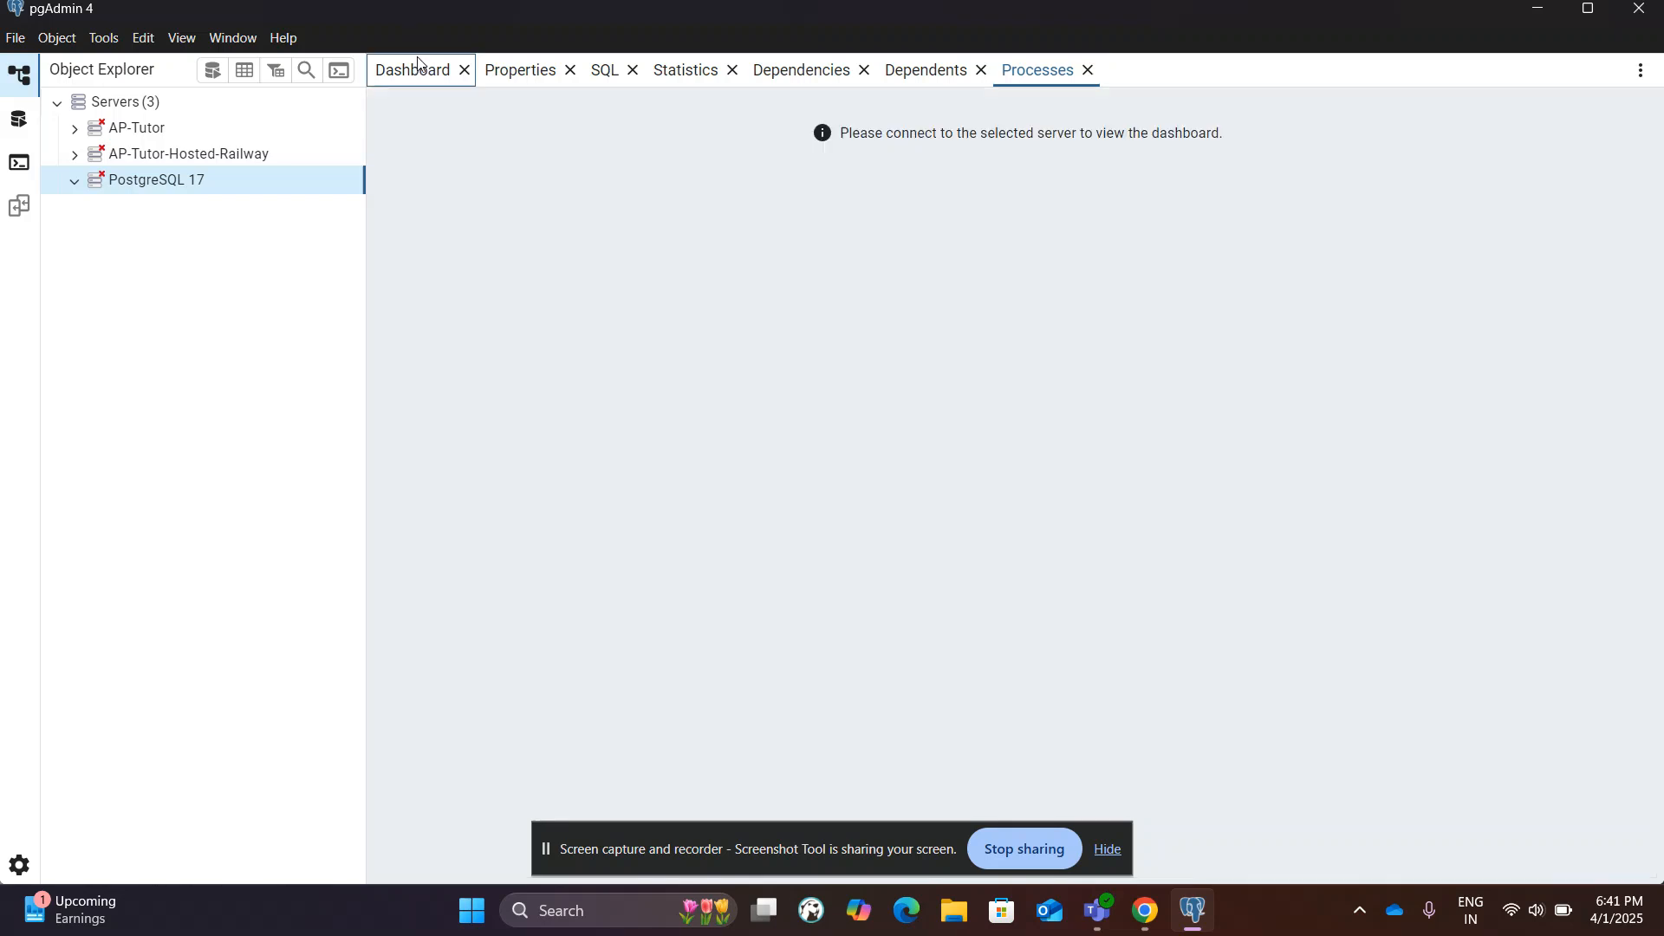
pyautogui.click(94, 187)
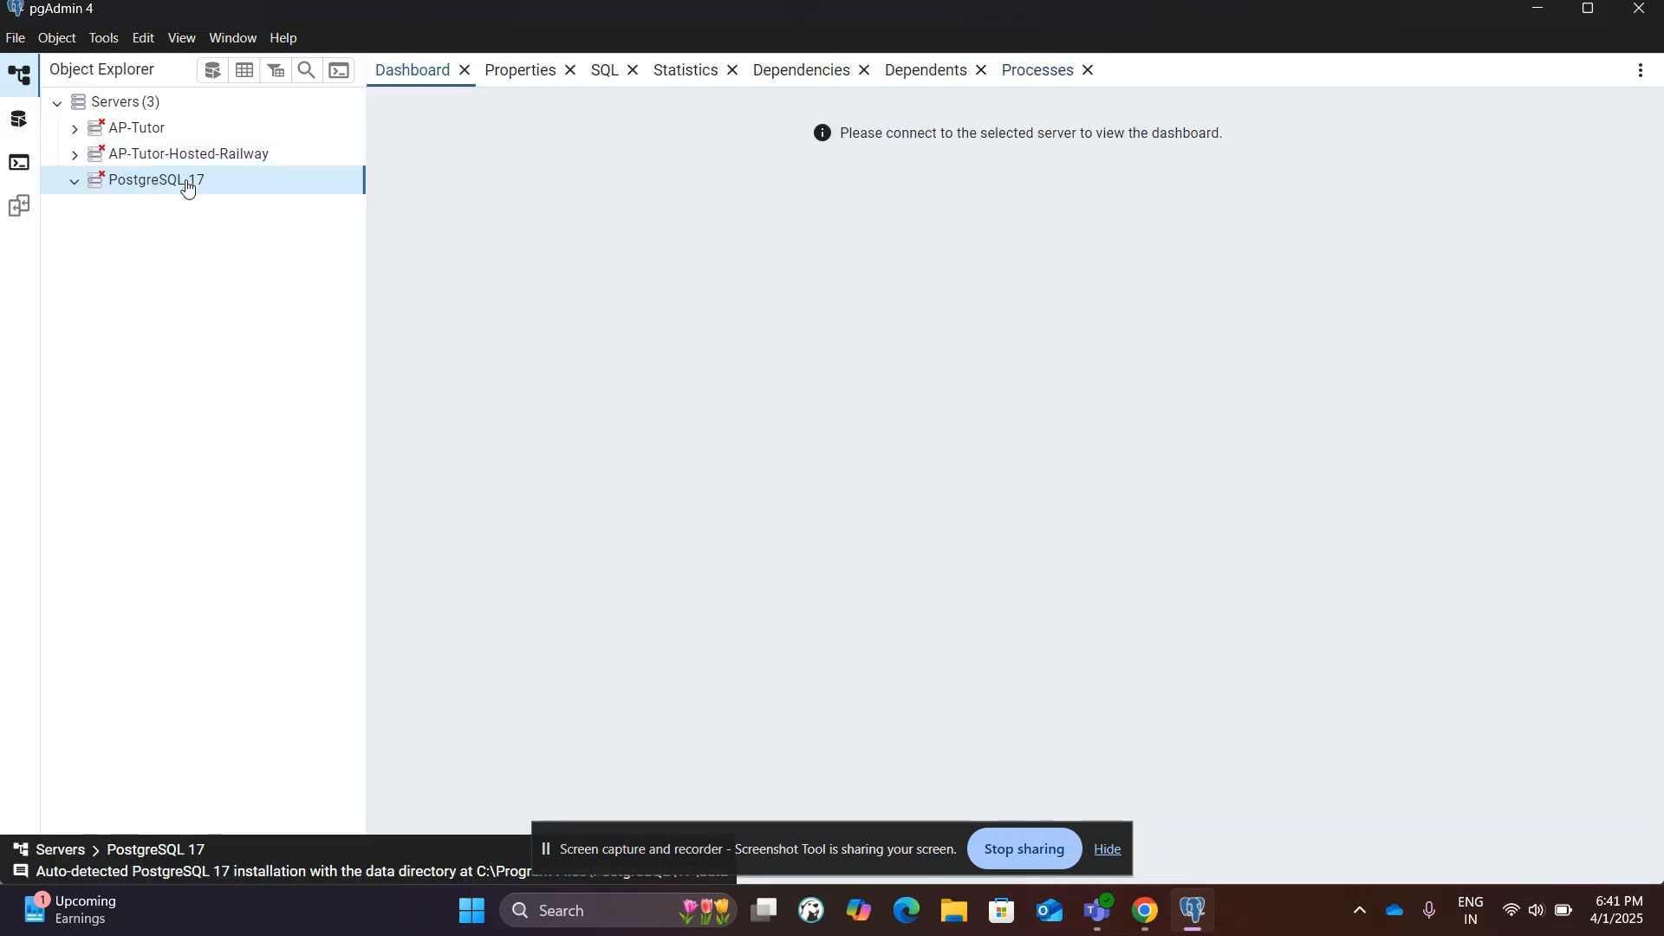
pyautogui.click(65, 111)
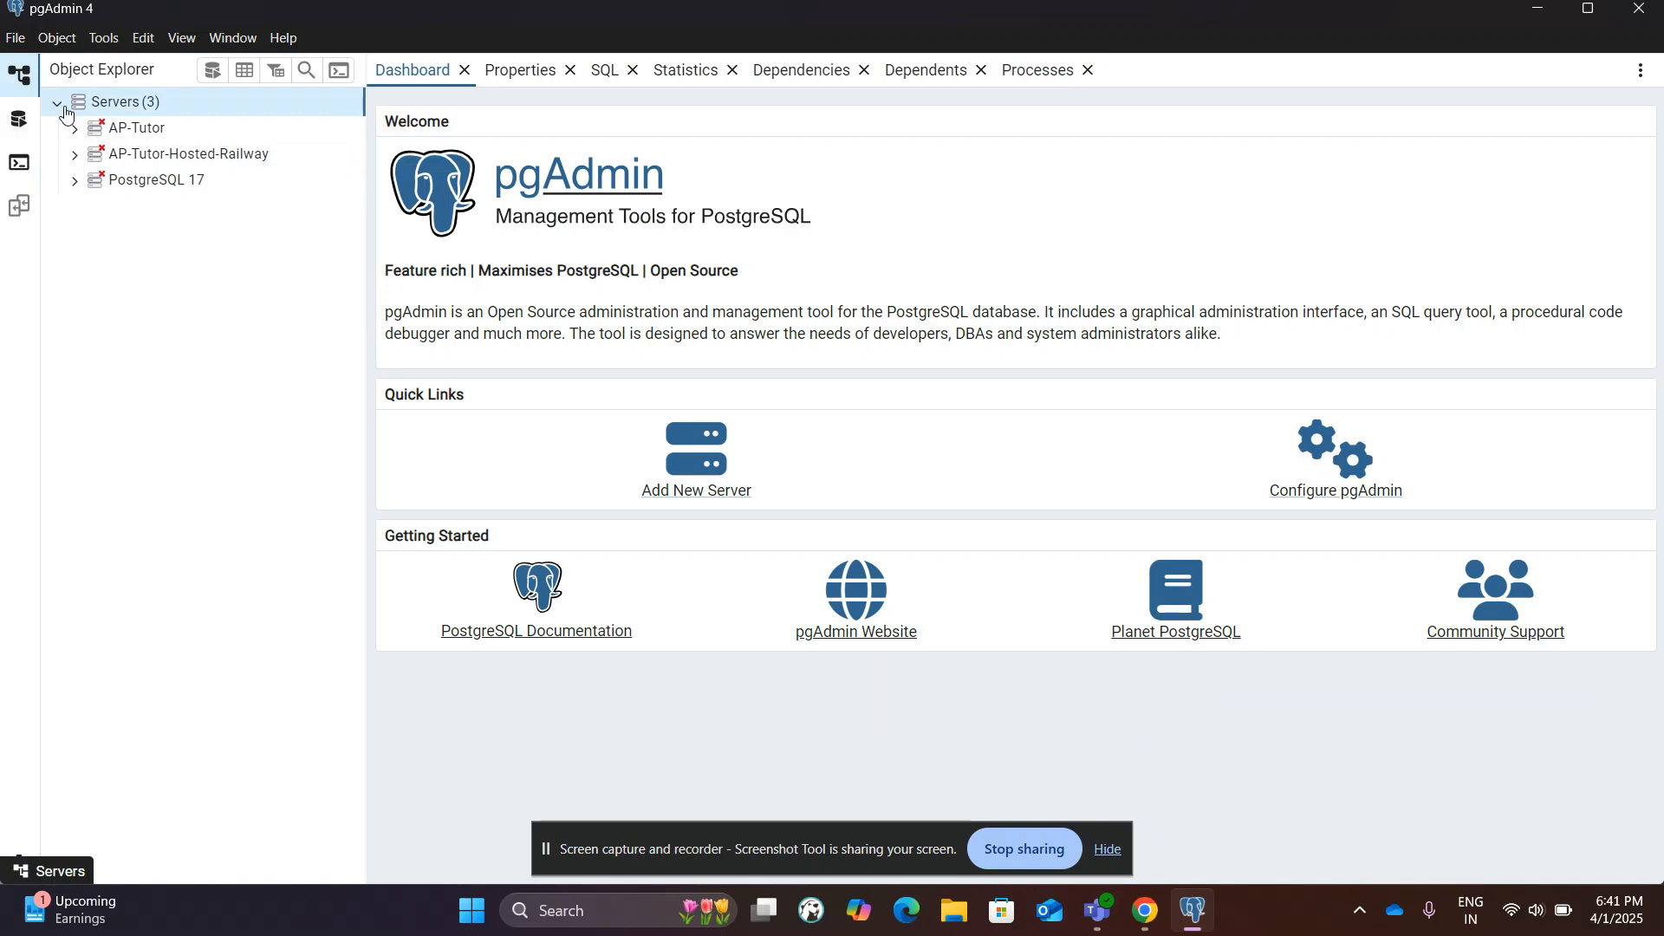
pyautogui.click(61, 108)
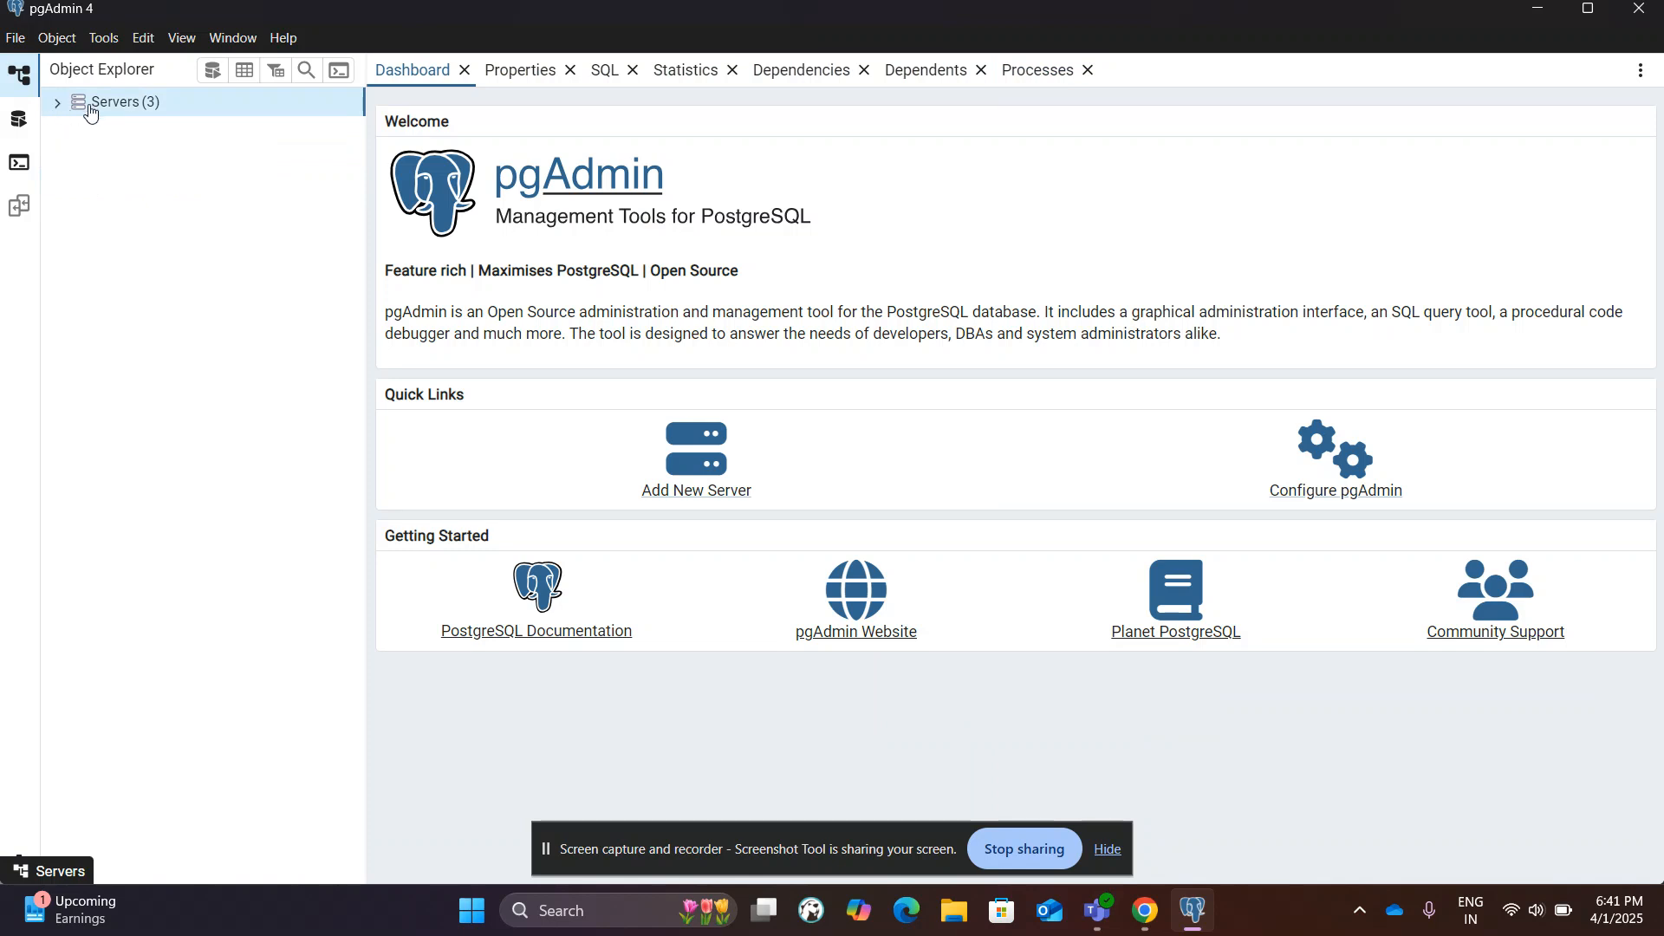
# - Start registering a new server in the Servers group and name it dummyDB
pyautogui.rightClick(202, 110)
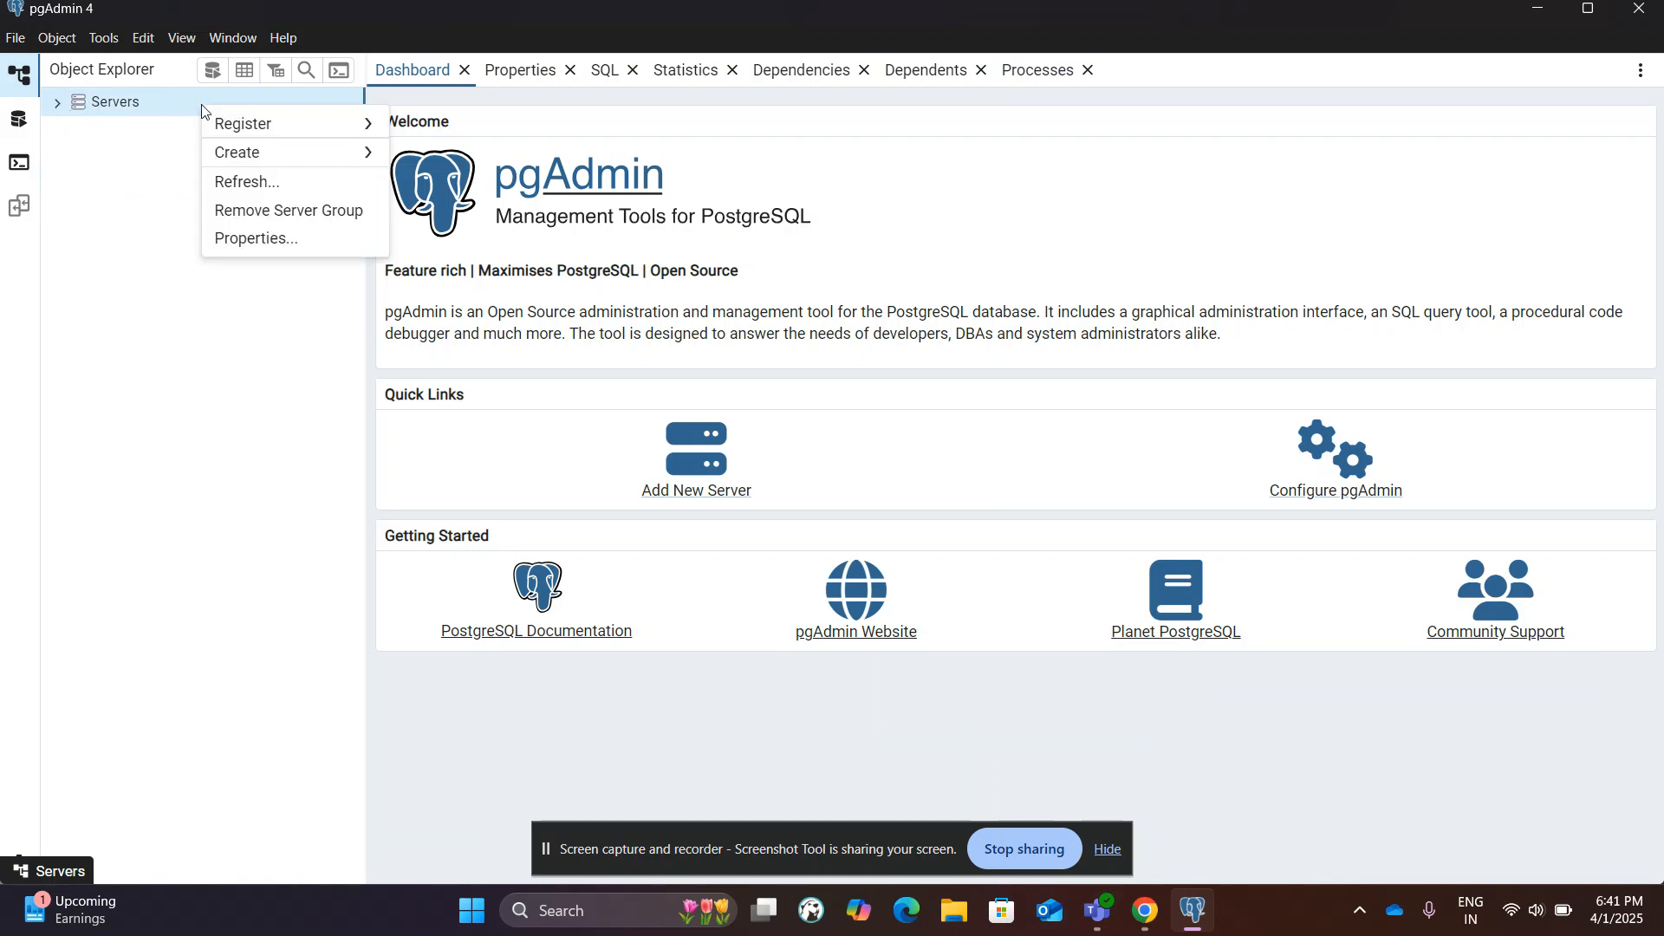
pyautogui.moveTo(260, 123)
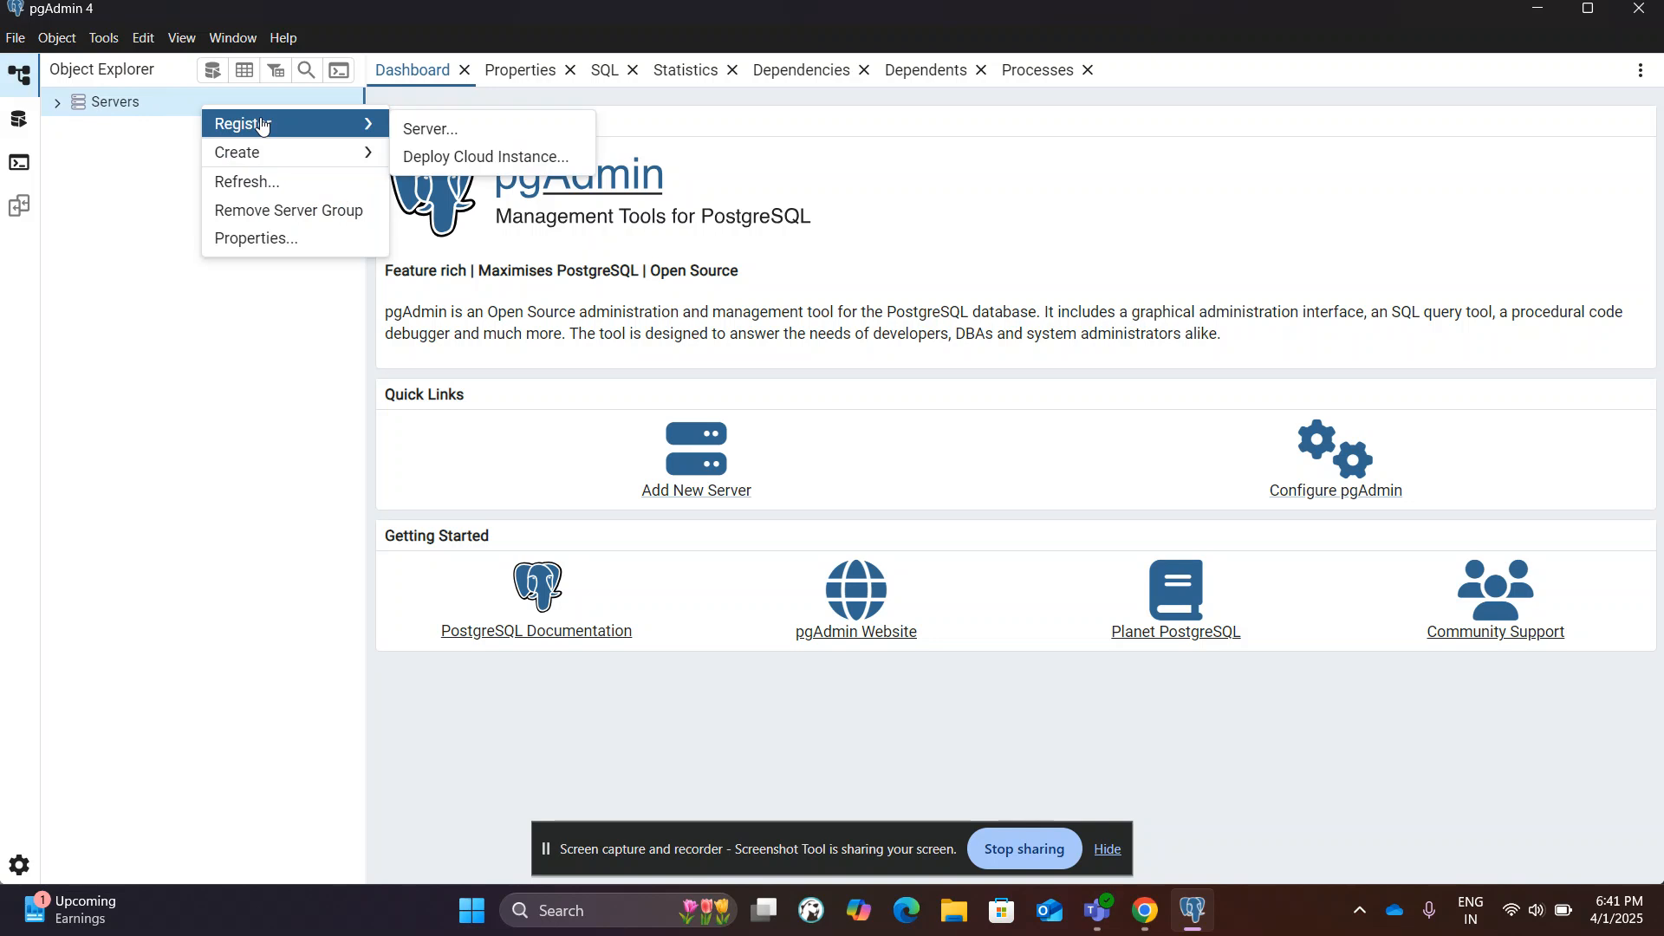
pyautogui.click(462, 131)
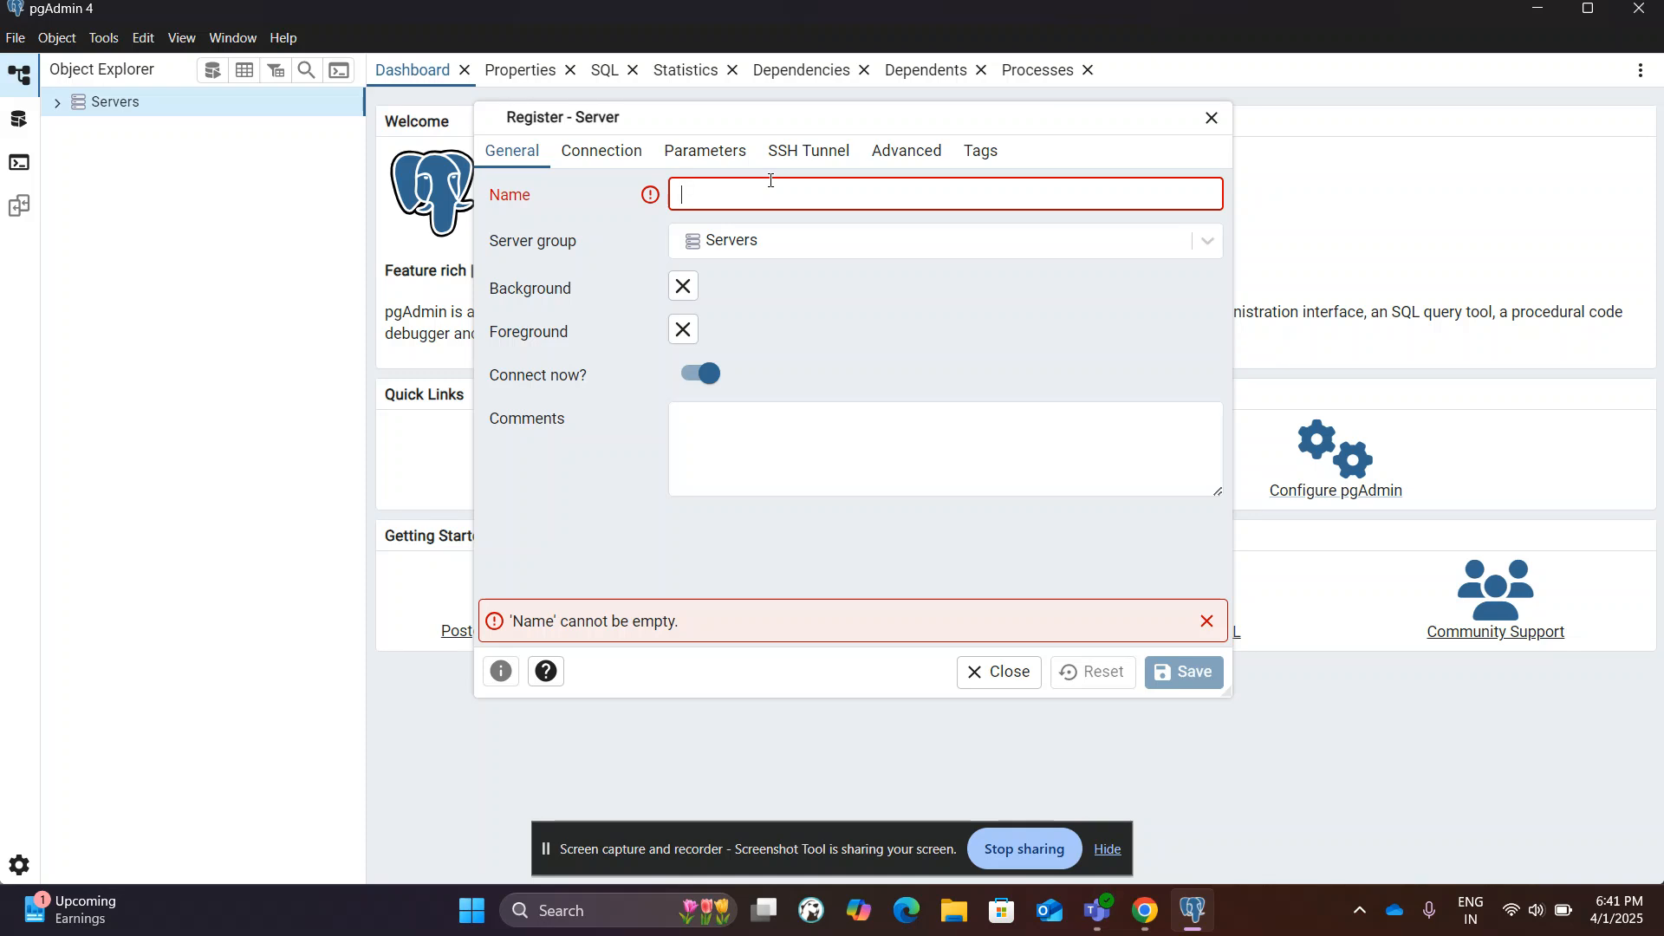
pyautogui.write('dummy ')
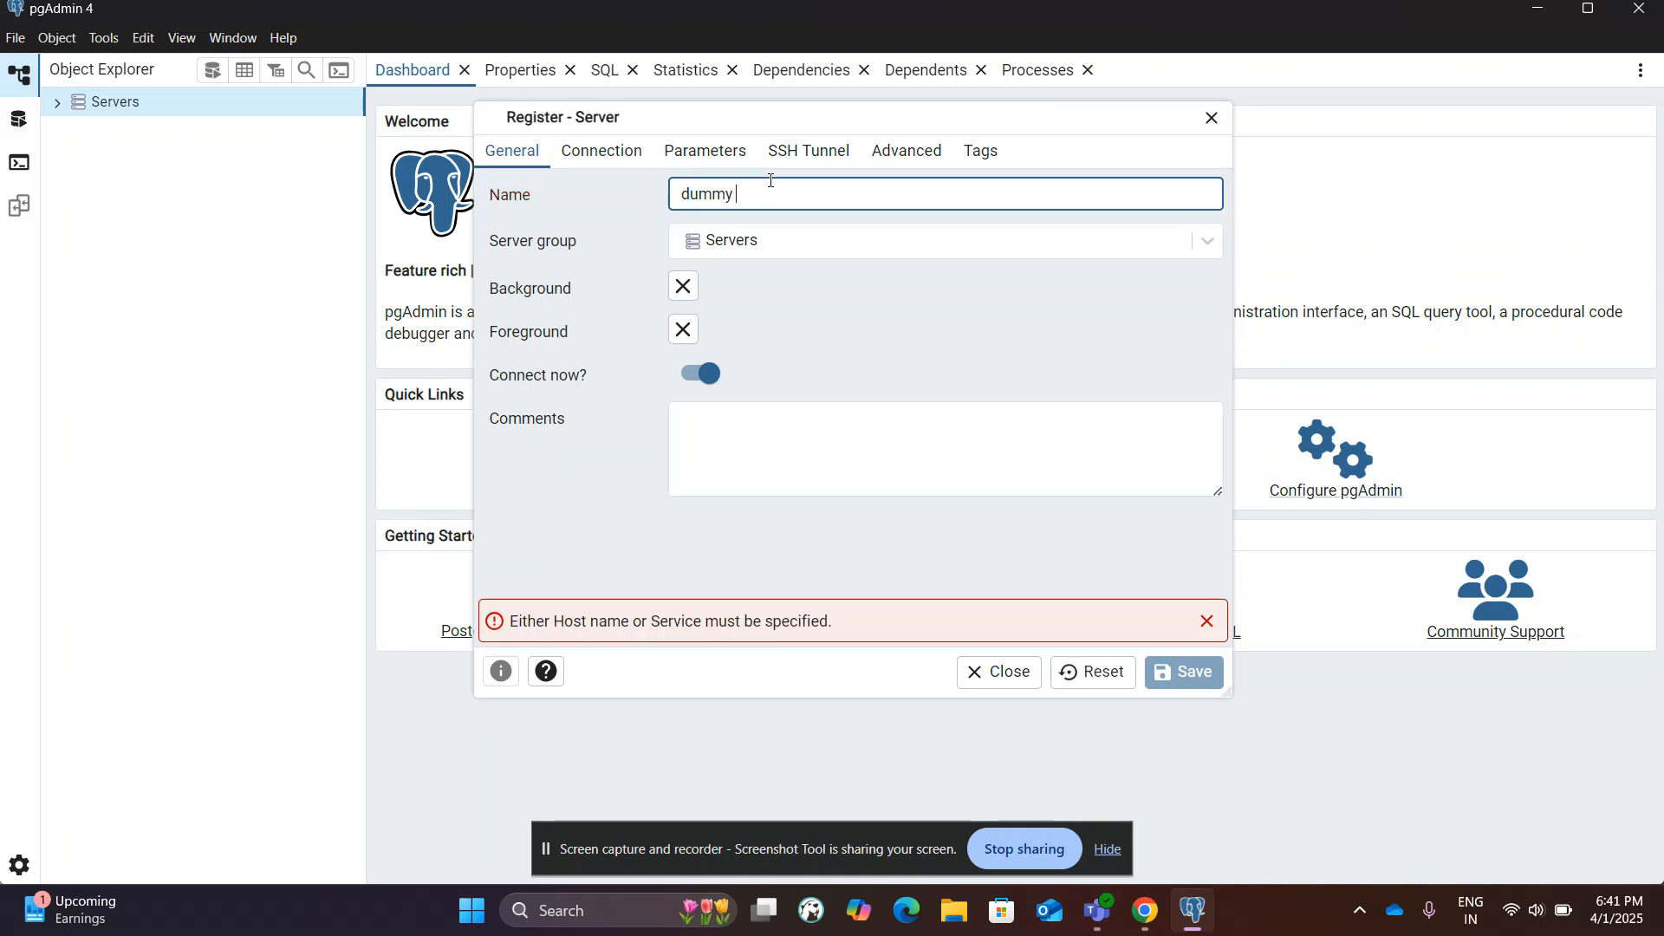
pyautogui.write('DB')
# - Set the connection host to localhost, keep port 5432 and the postgres maintenance database, and enter the database user's password
pyautogui.click(577, 157)
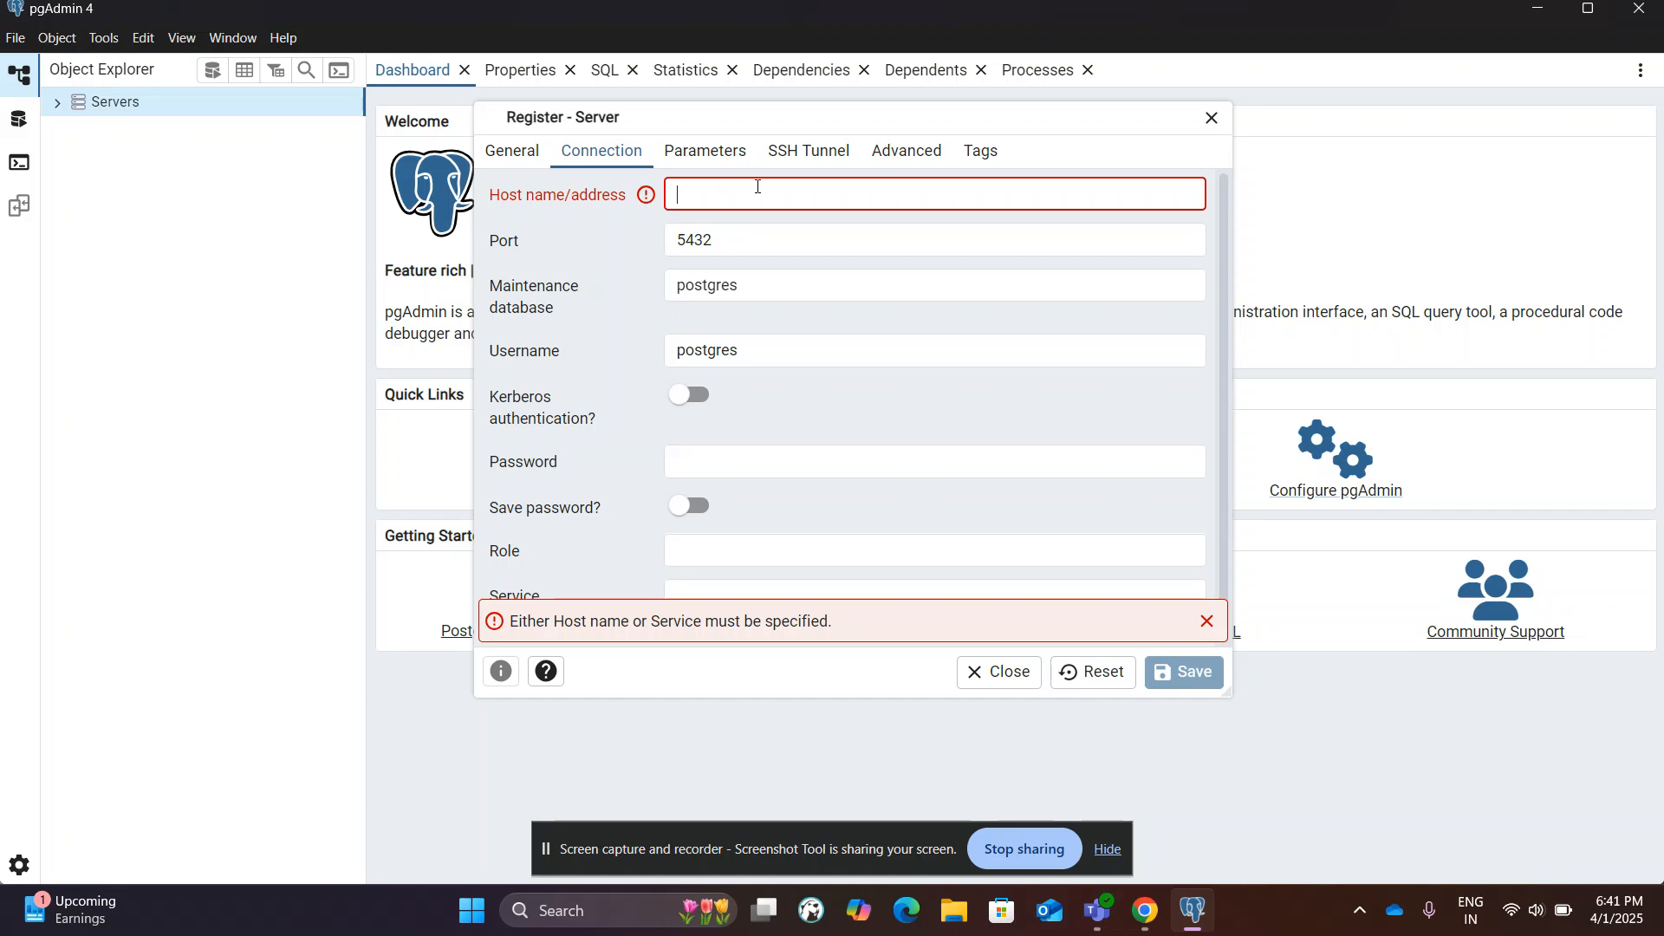
pyautogui.write('localhost')
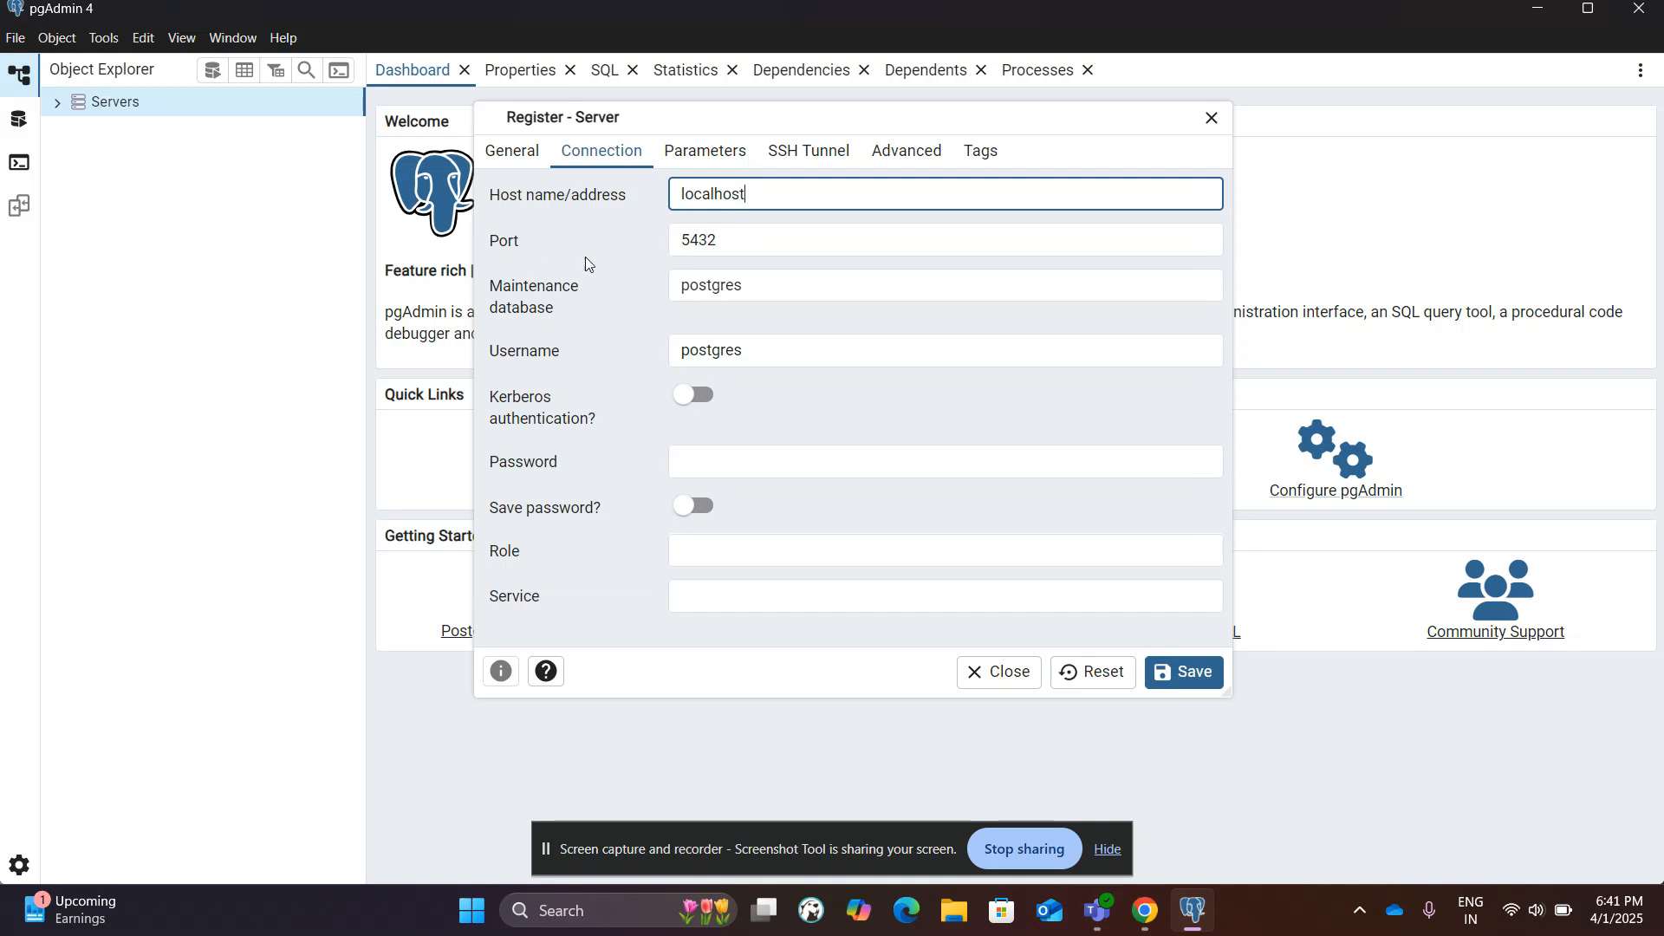
pyautogui.click(755, 244)
pyautogui.doubleClick(755, 245)
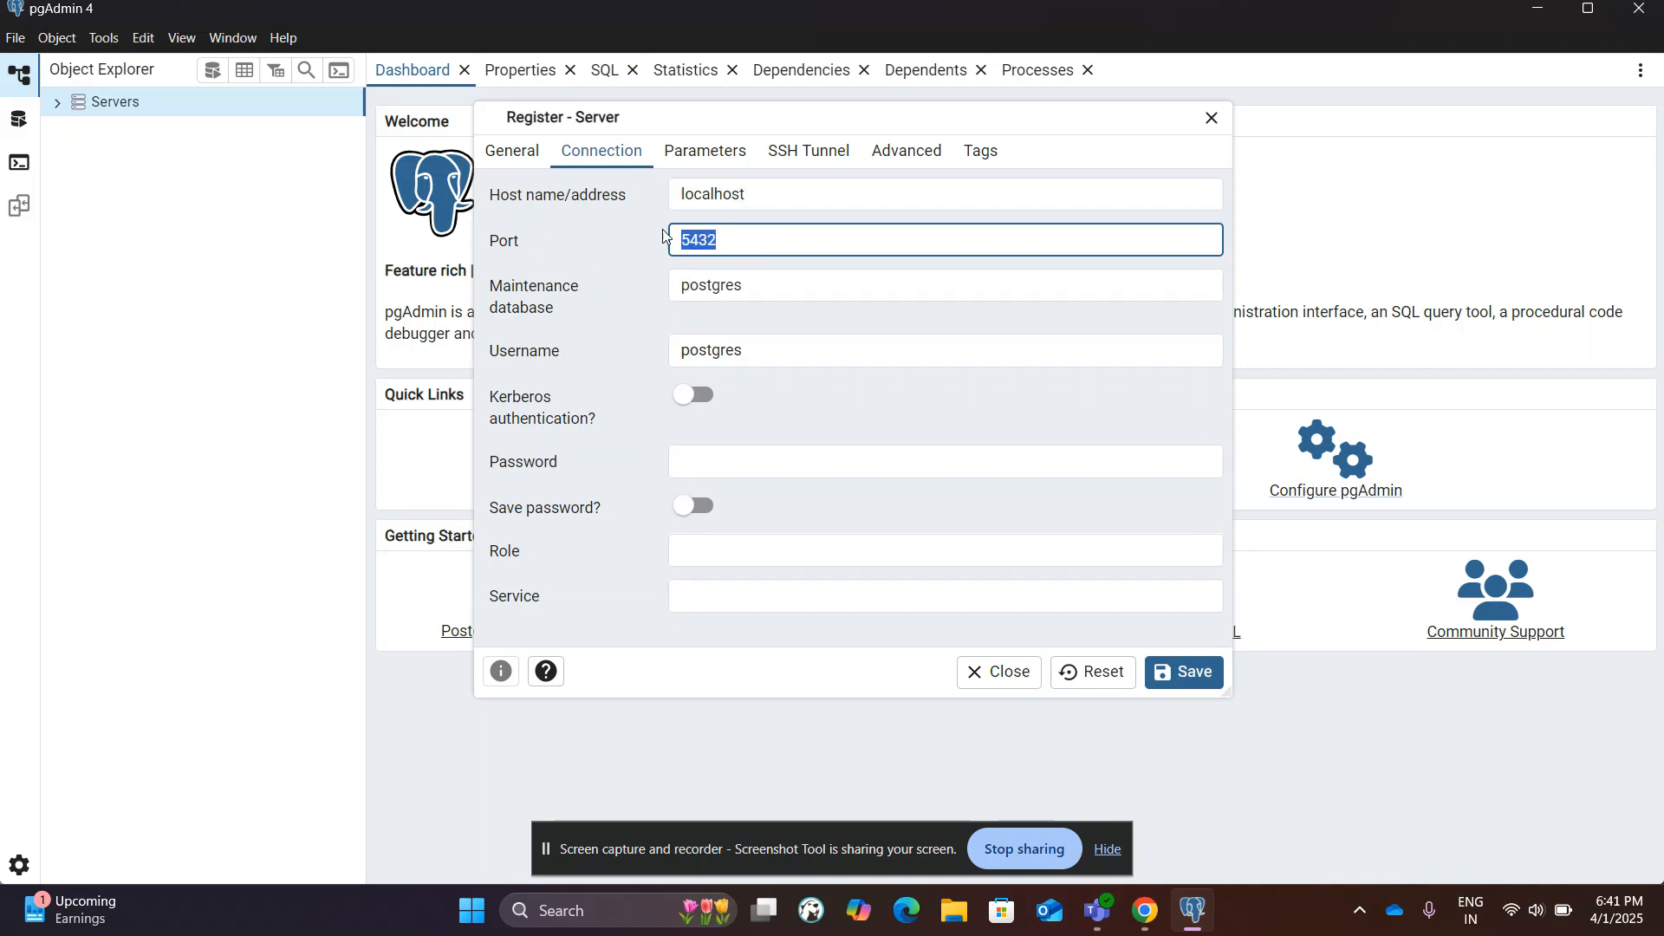
pyautogui.click(761, 286)
pyautogui.click(744, 465)
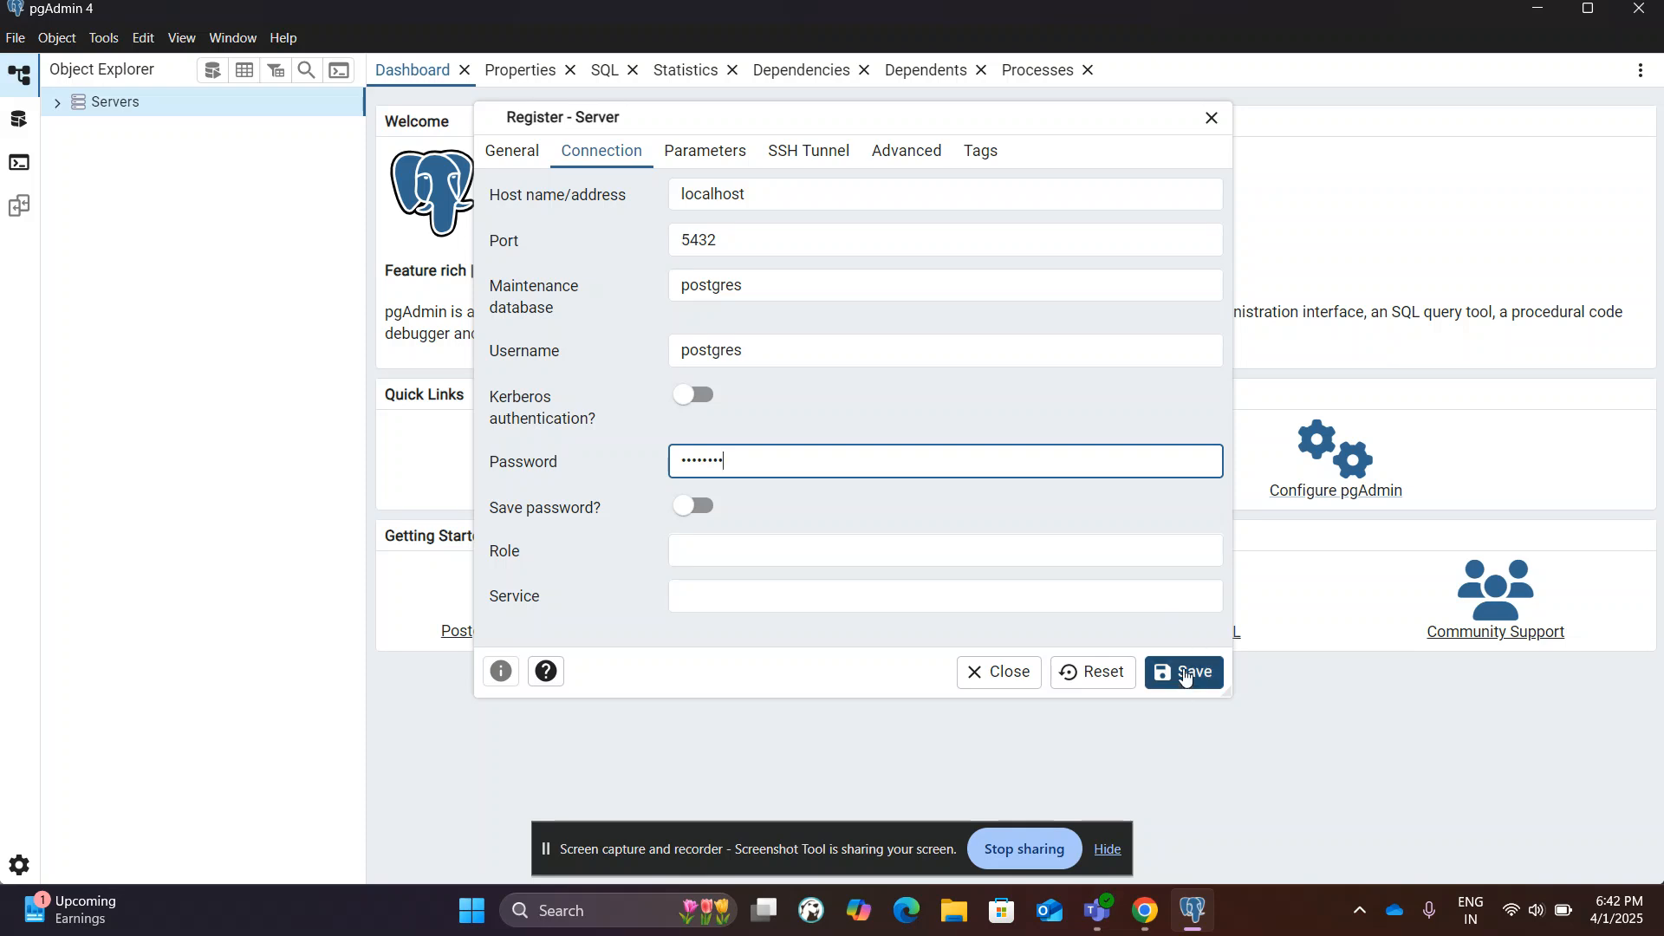
# - Check the parameters, SSH tunnel, advanced and general settings, and try to save the dummyDB server registration
pyautogui.click(692, 149)
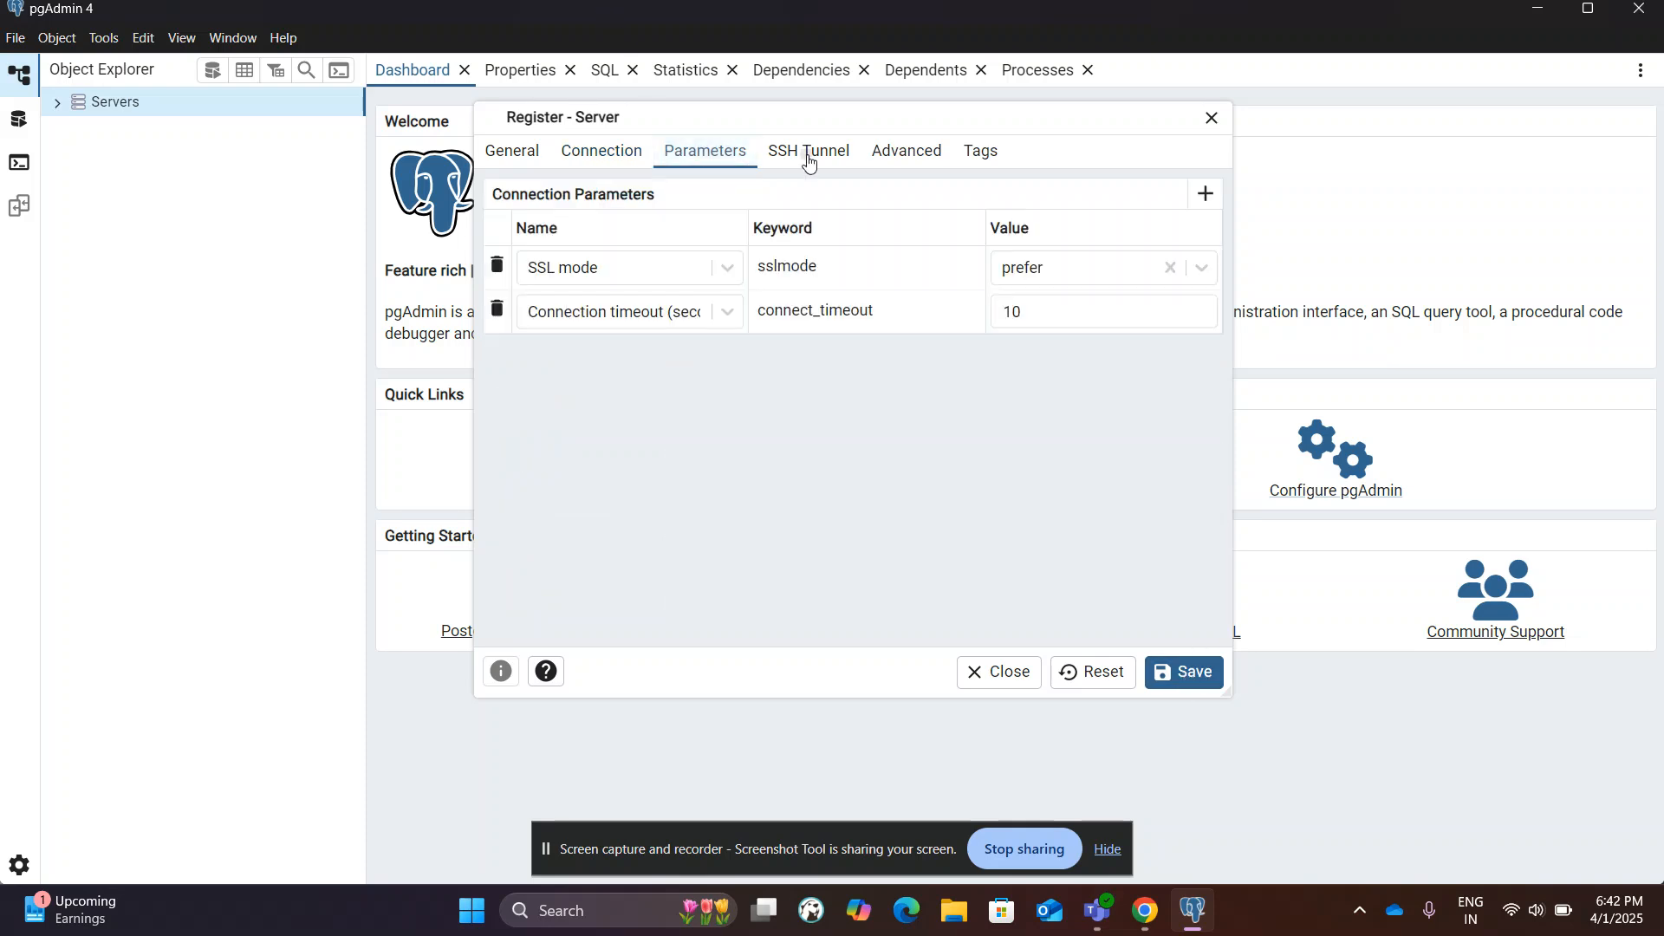
pyautogui.click(808, 157)
pyautogui.click(898, 153)
pyautogui.click(520, 152)
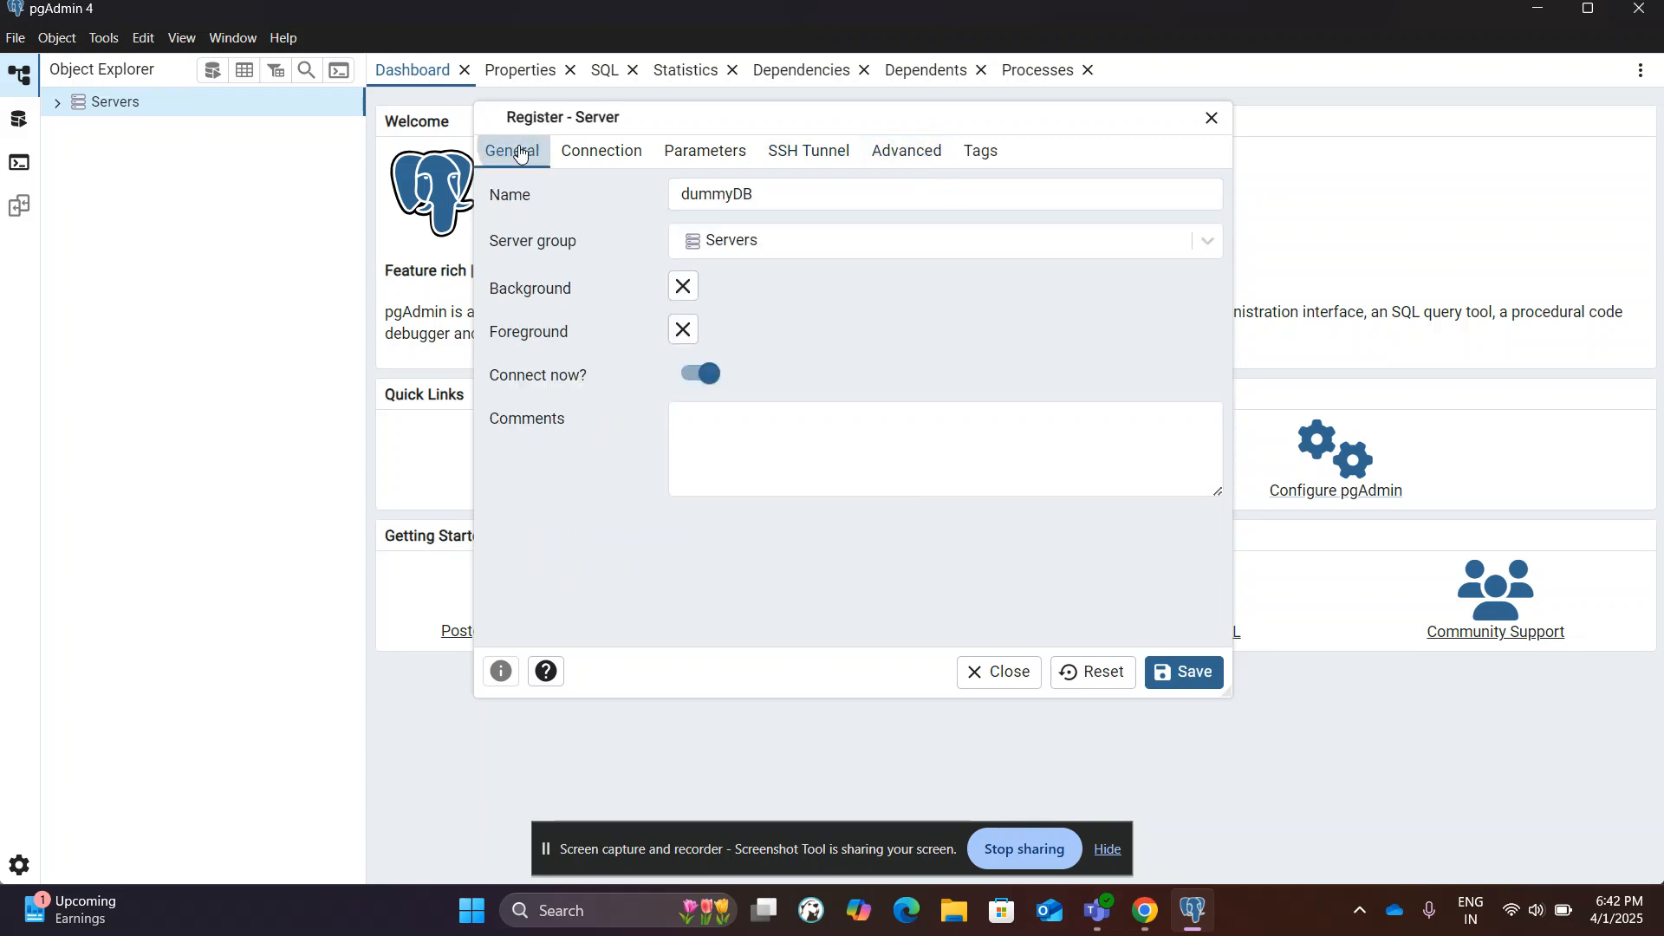
pyautogui.click(1183, 672)
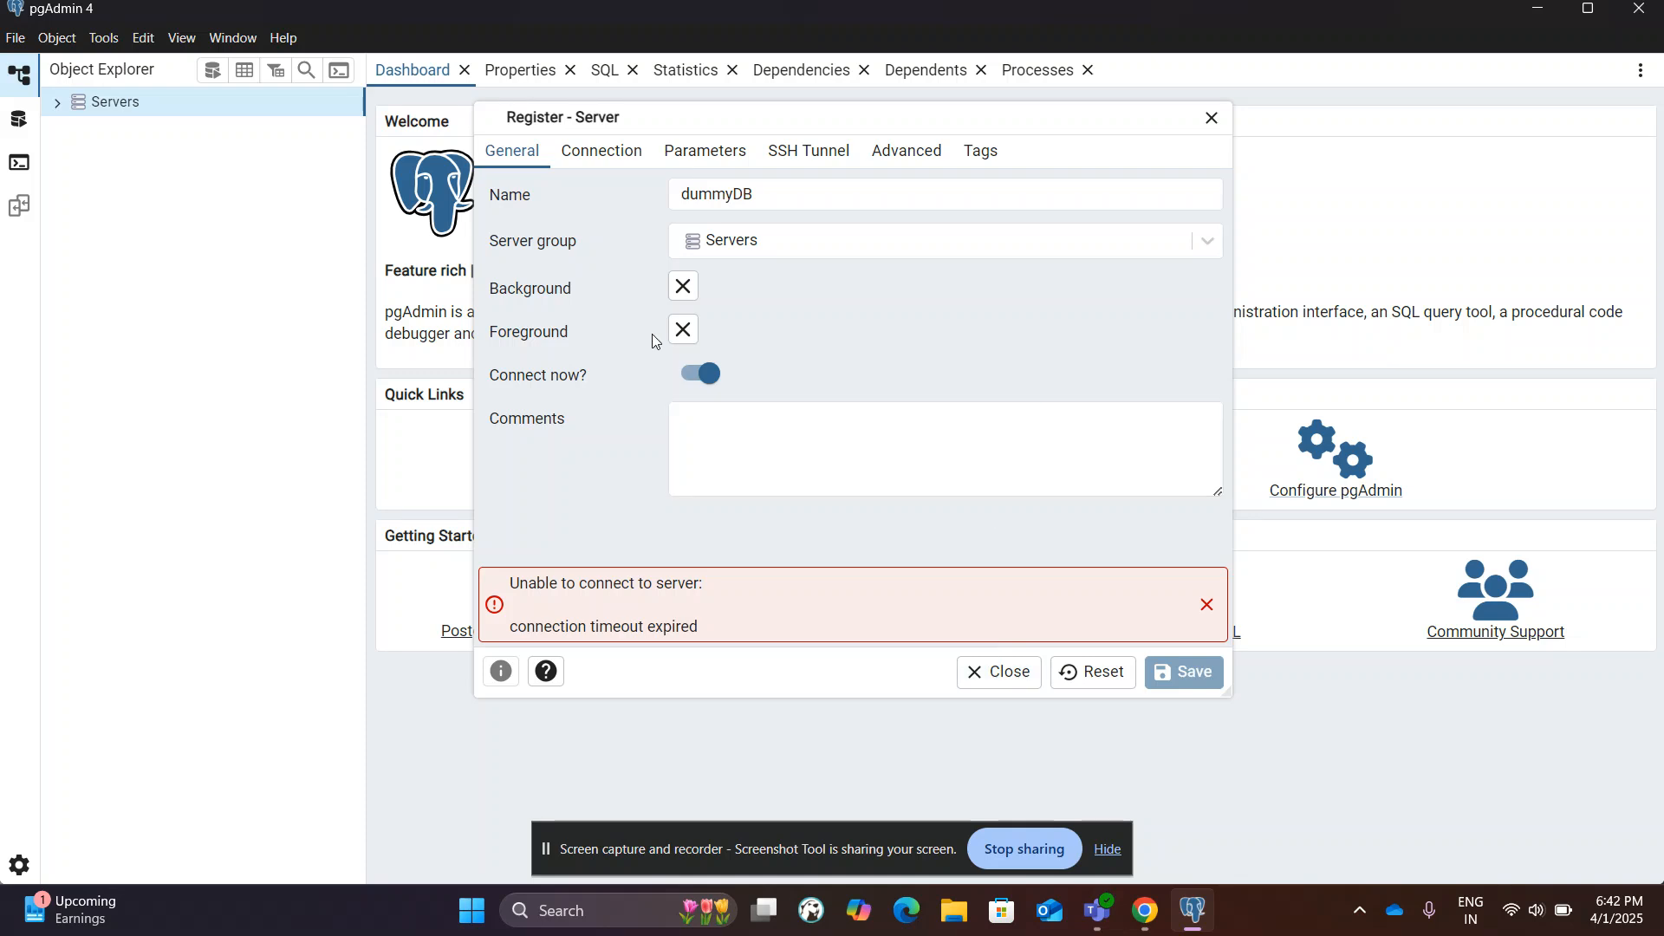
# - Reselect Servers as the server group, recheck the maintenance database and username, and try saving the dummyDB registration again
pyautogui.click(770, 243)
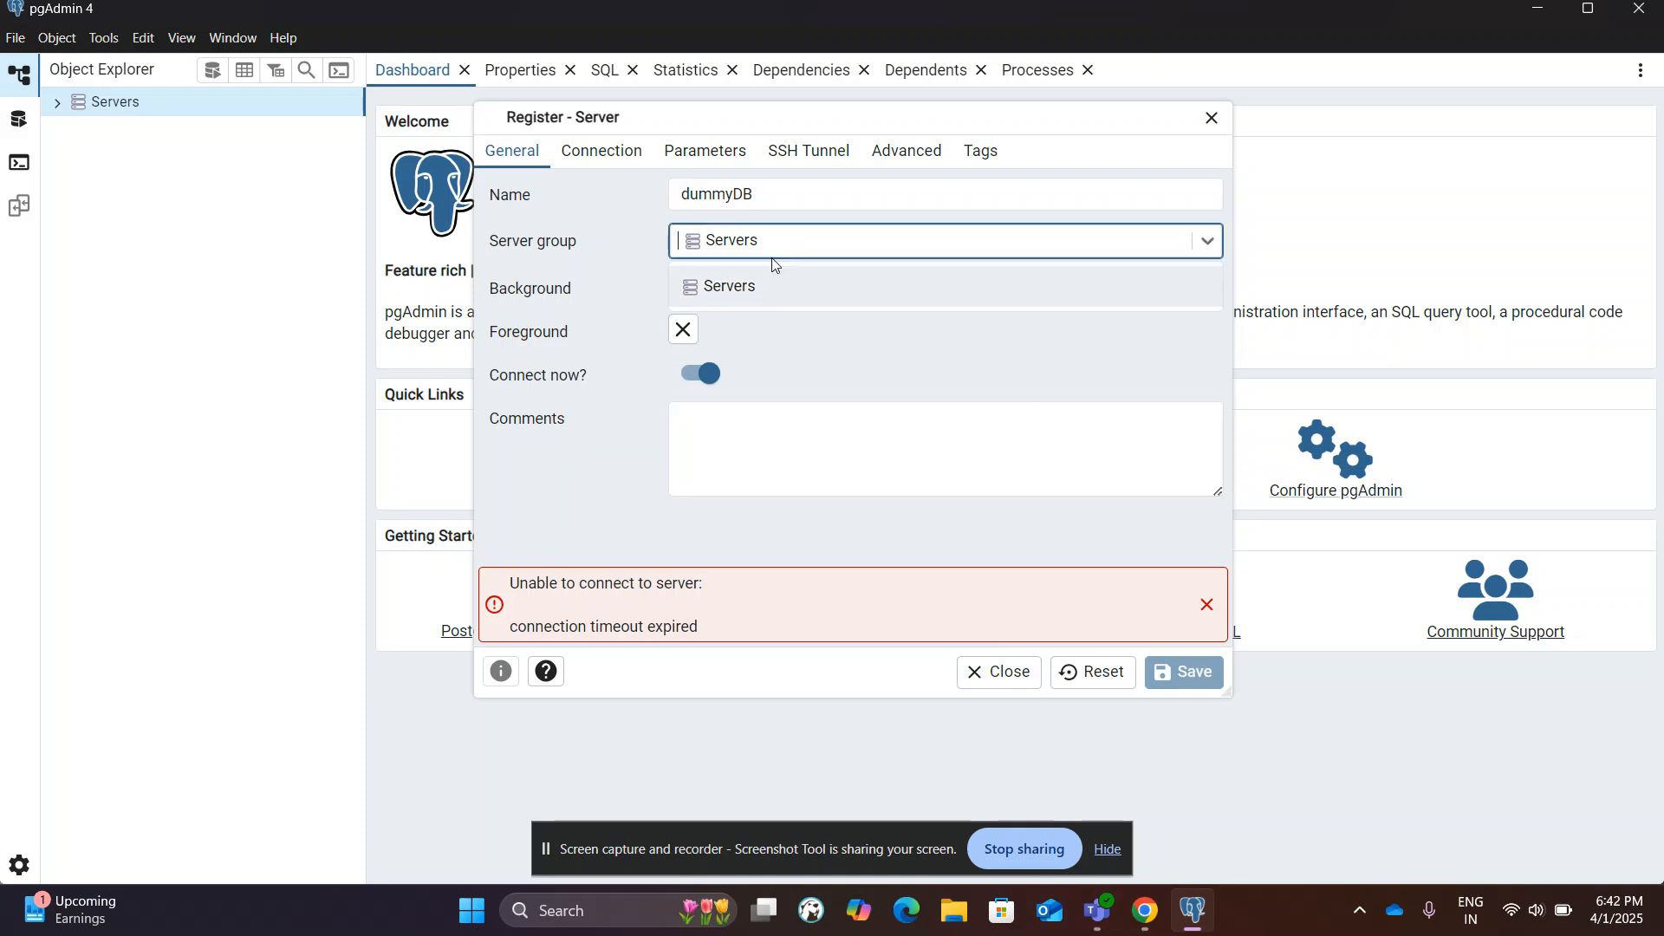
pyautogui.click(772, 290)
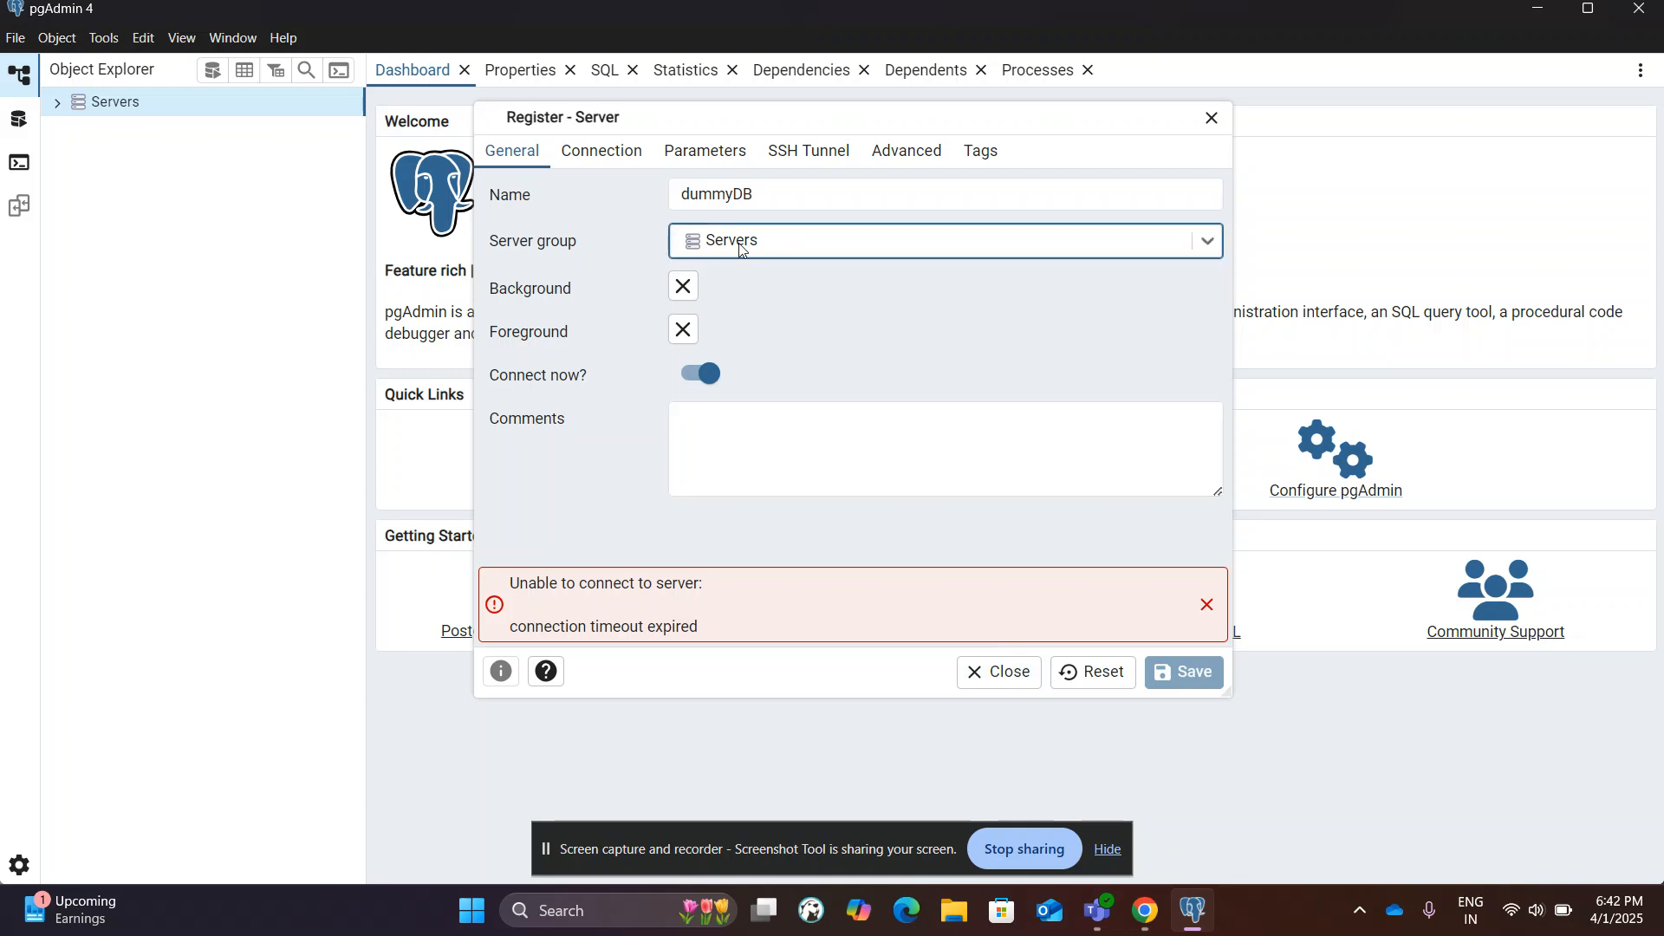
pyautogui.click(606, 150)
pyautogui.click(853, 278)
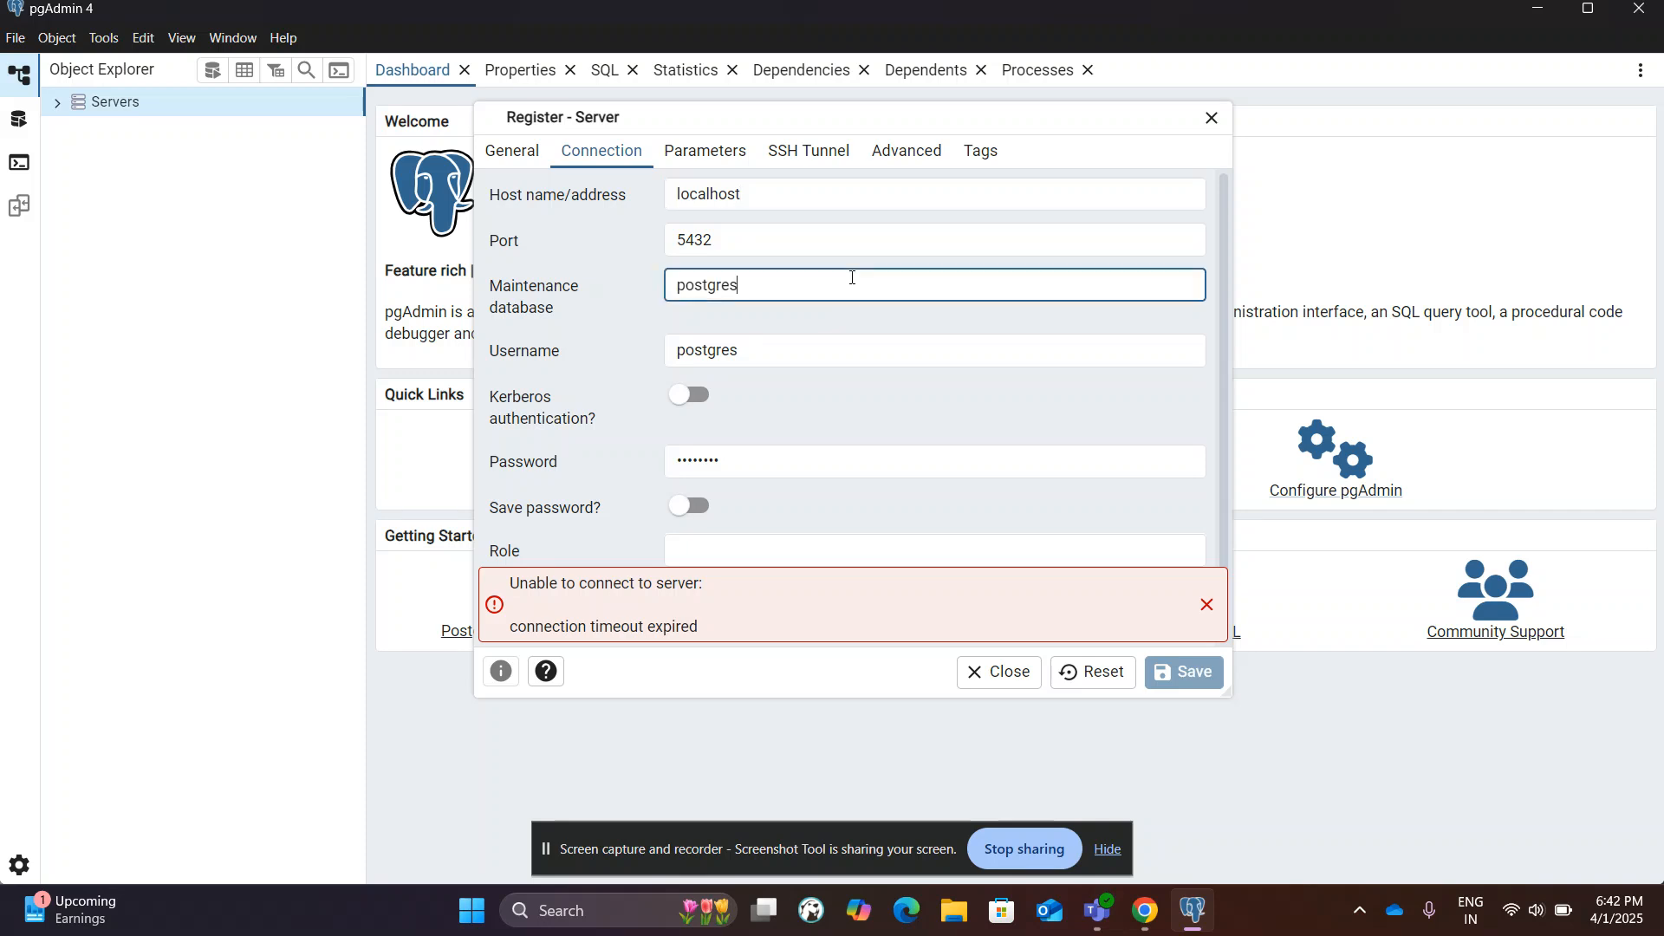
pyautogui.click(760, 352)
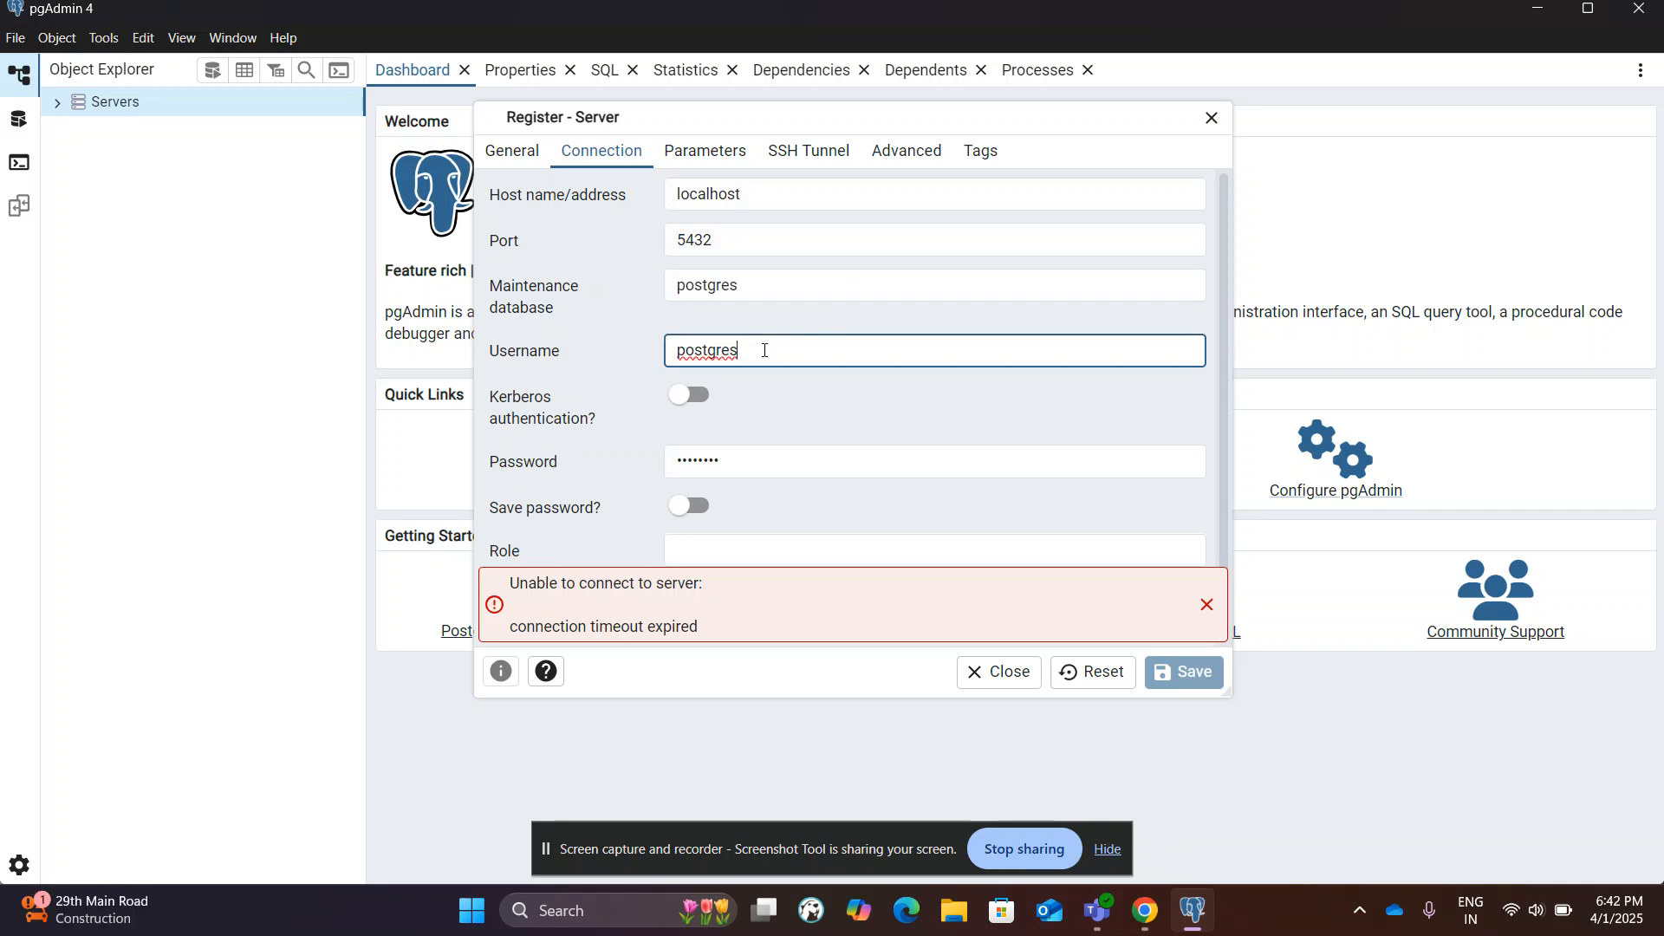
pyautogui.scroll(-1, 762, 497)
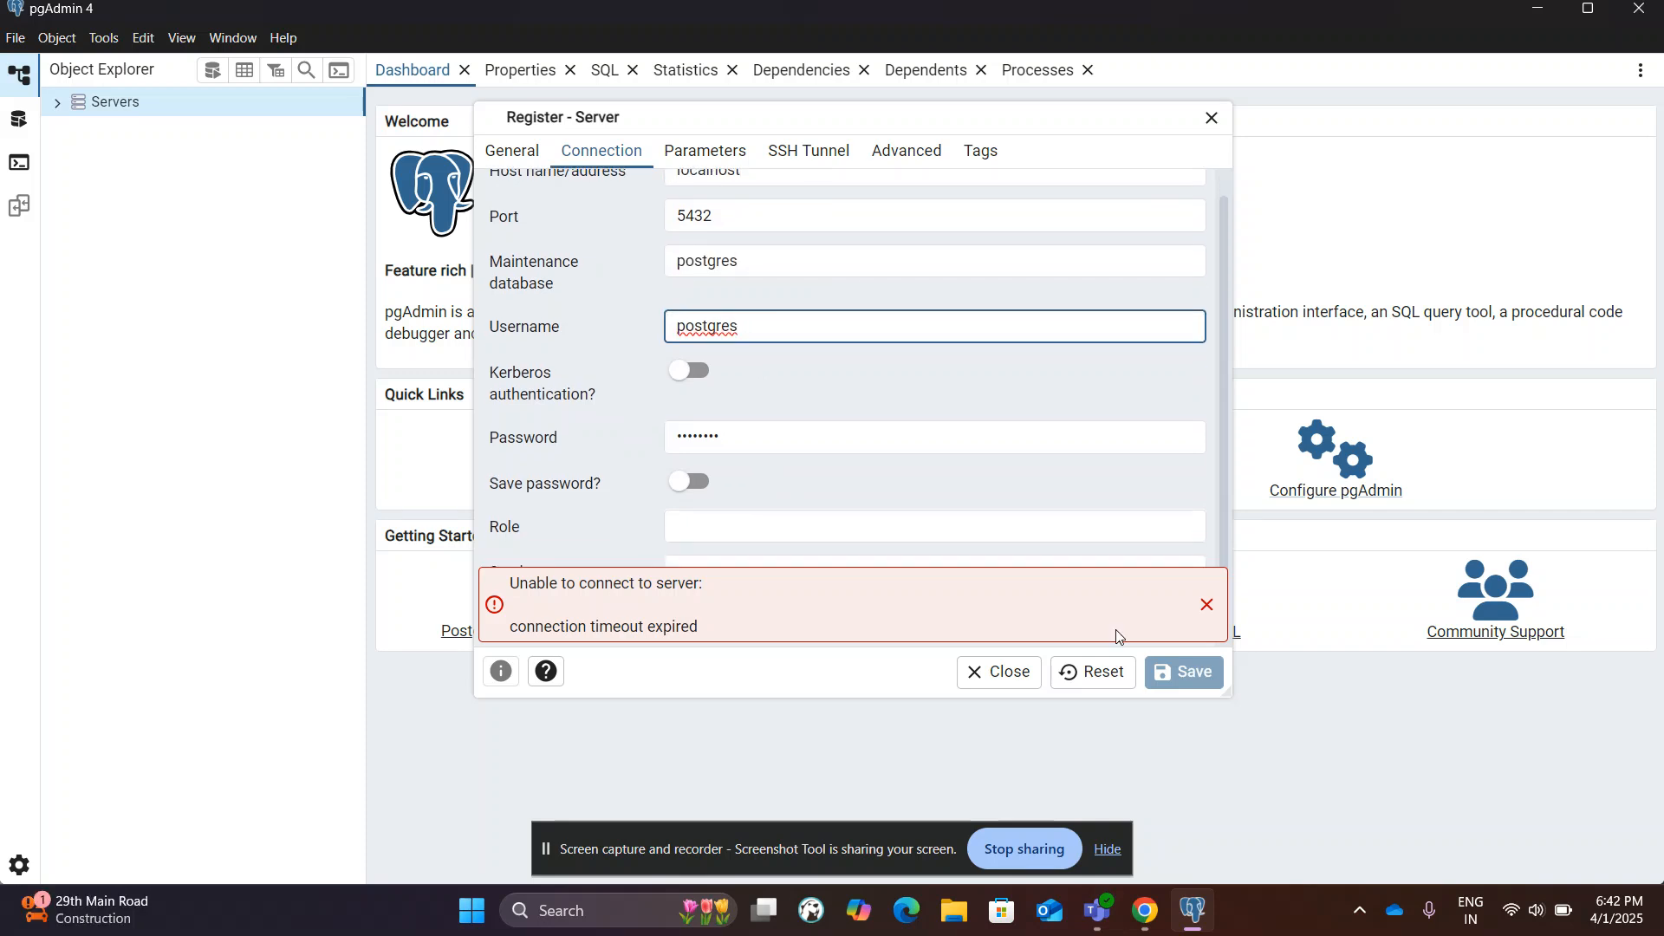
pyautogui.press('BackSpace')
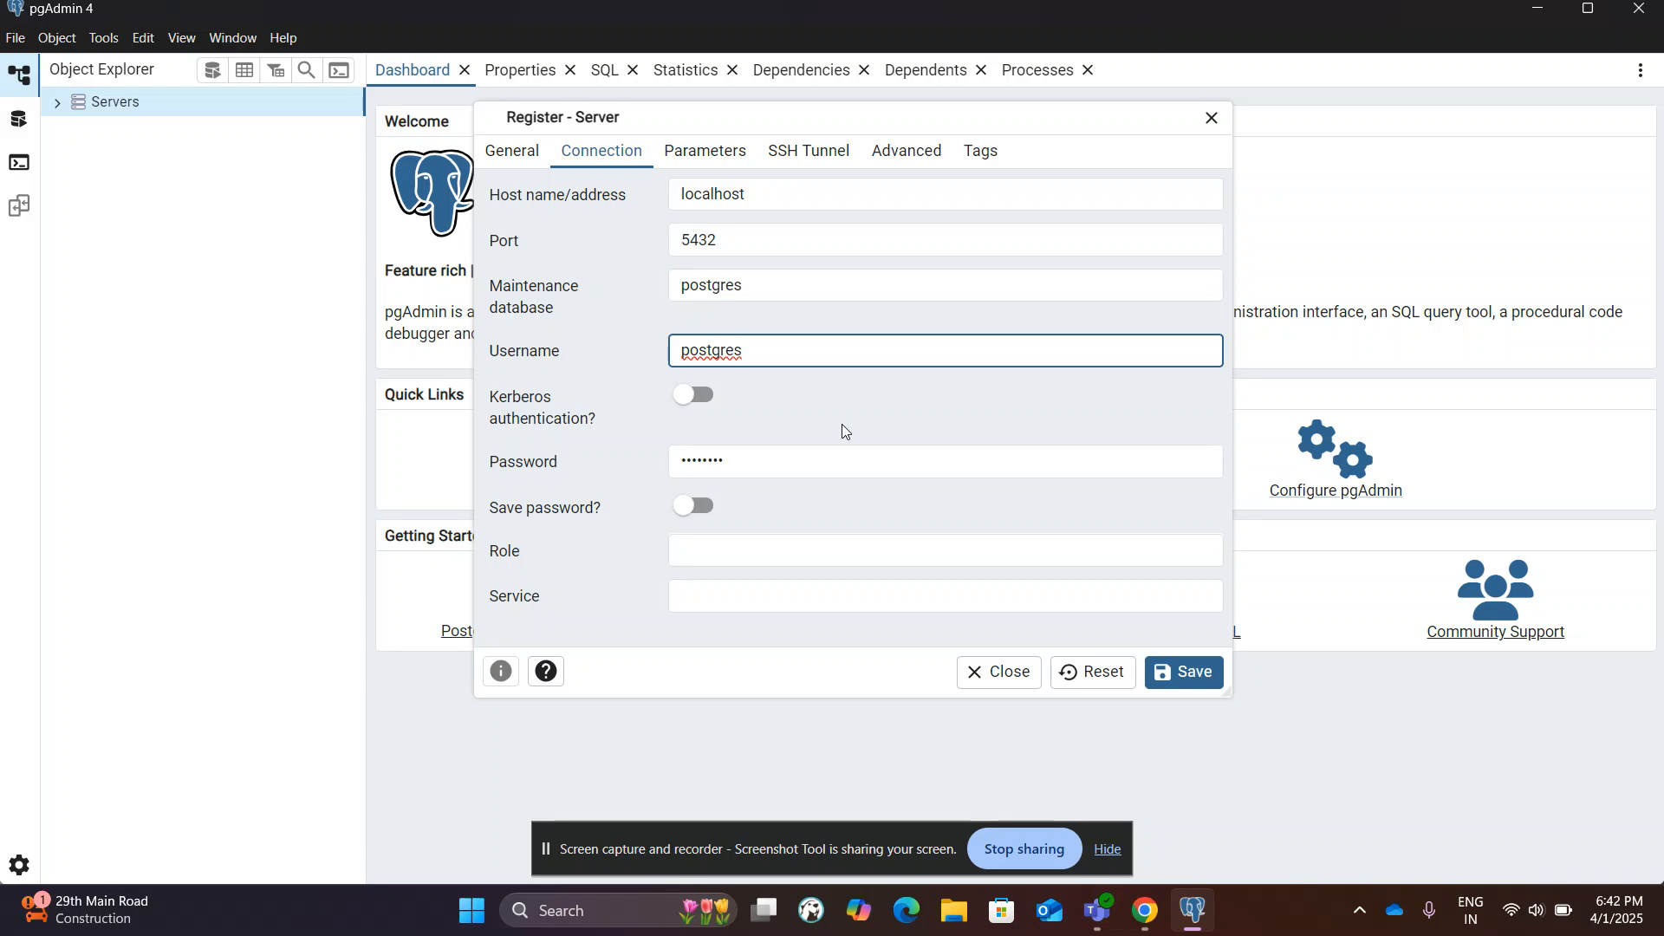
pyautogui.click(1180, 673)
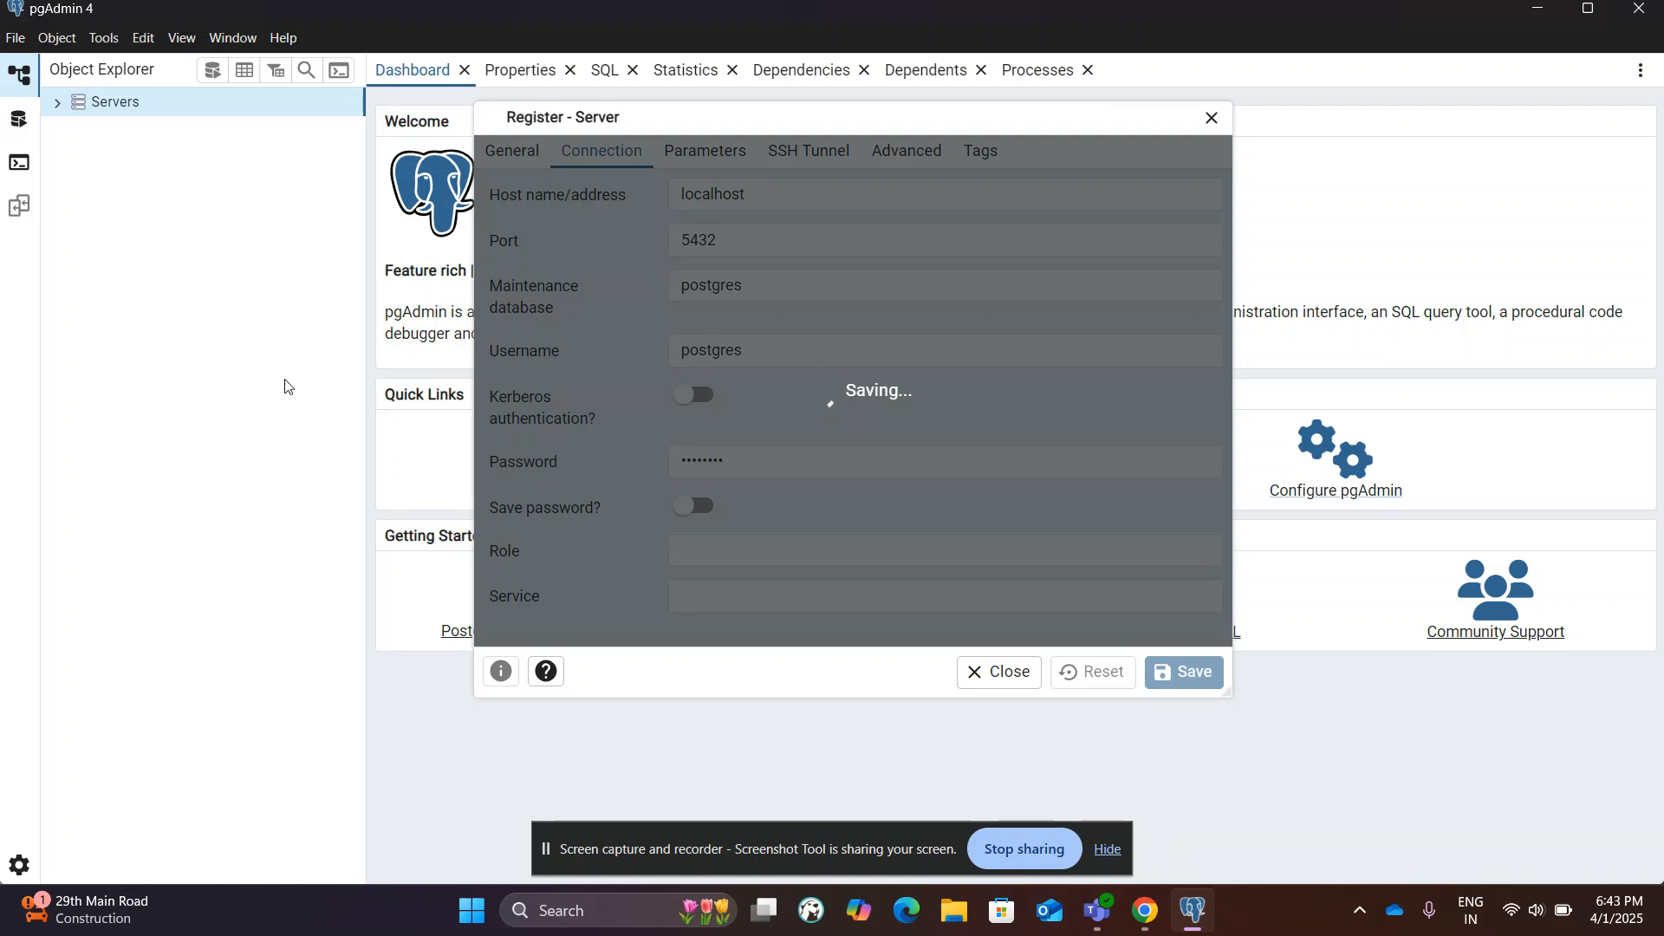
# - Switch to the Railway project in Chrome and open the Postgres service's deployments and variables
pyautogui.hotkey('alt', 'Tab')
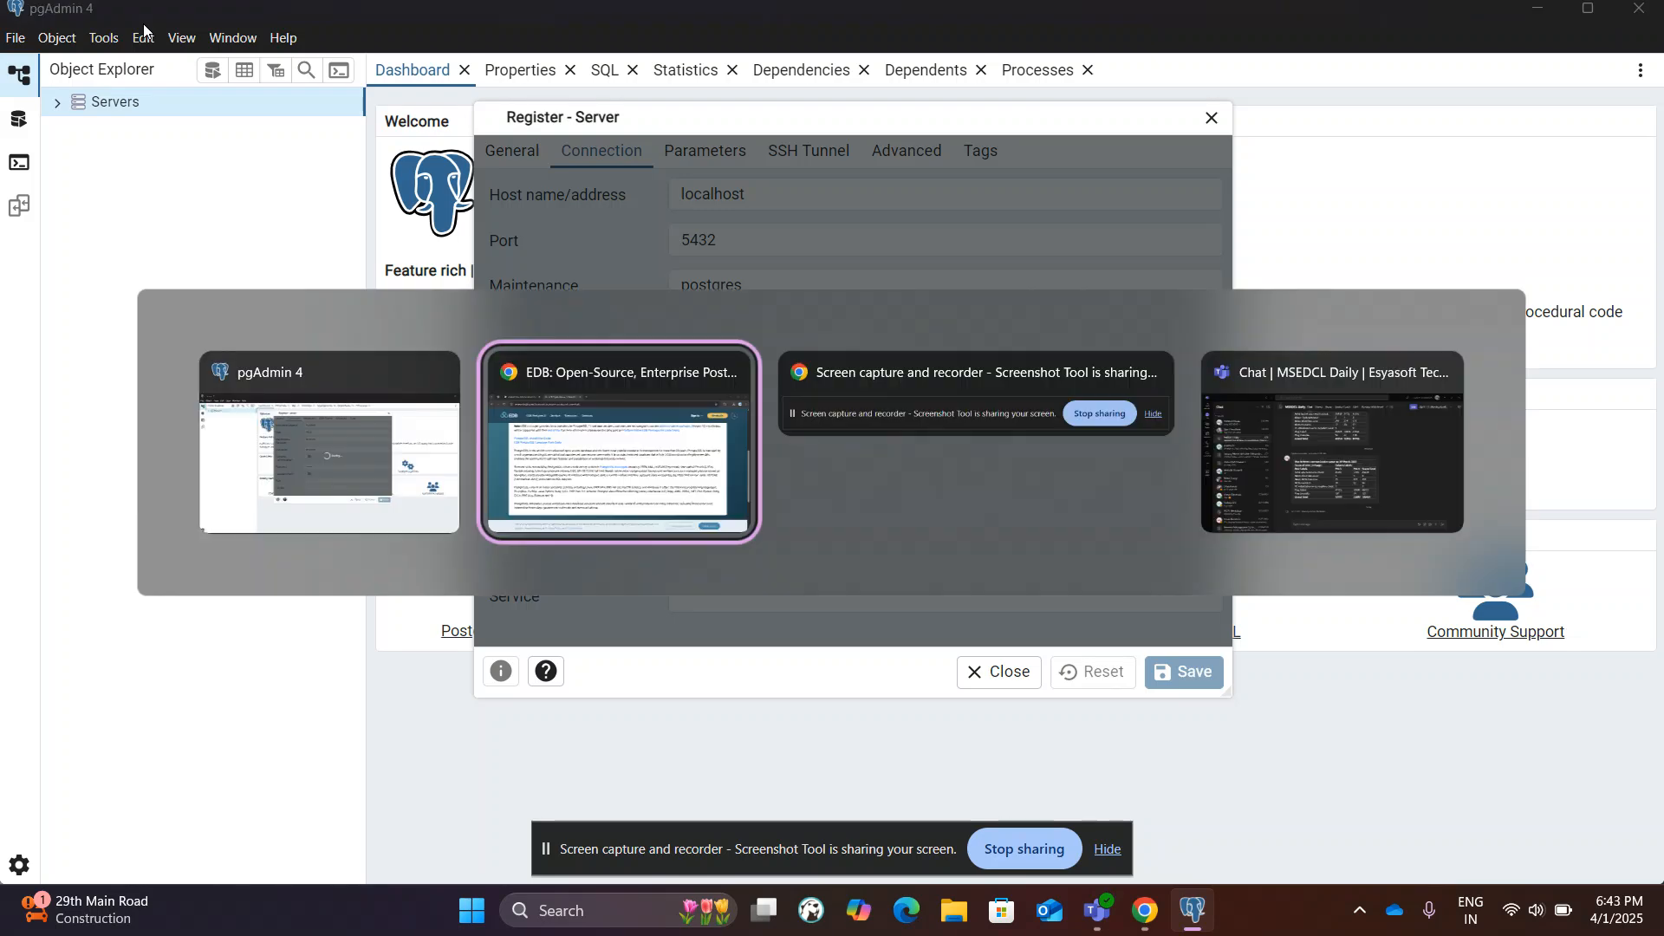
pyautogui.click(227, 19)
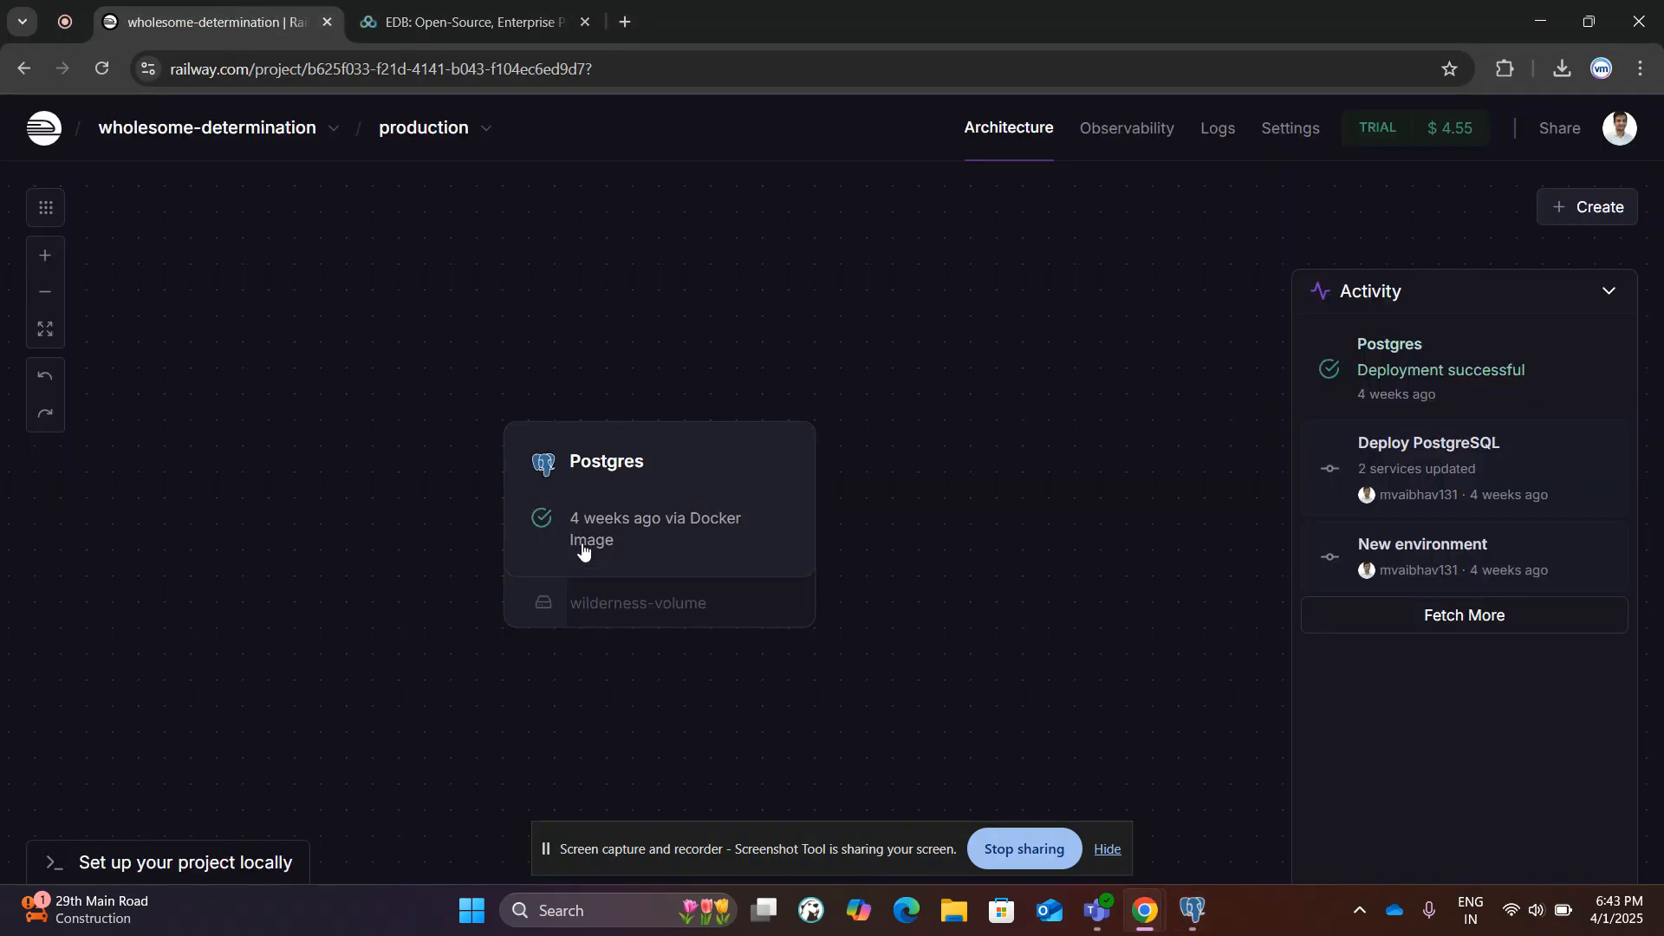
pyautogui.click(743, 452)
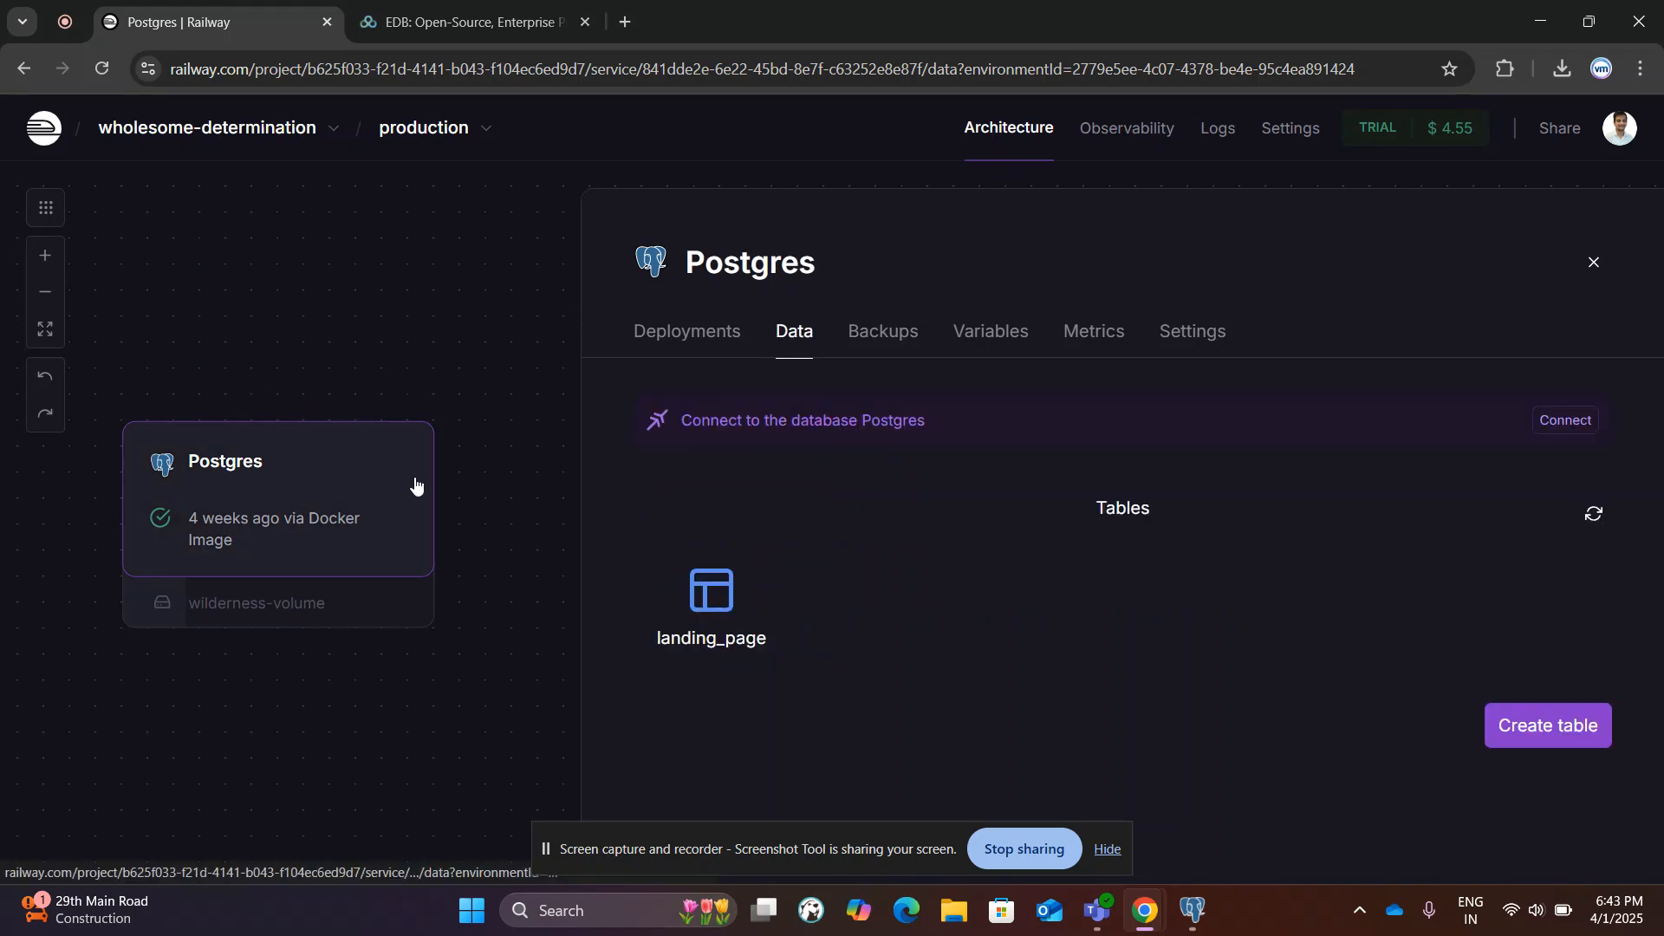
pyautogui.click(671, 334)
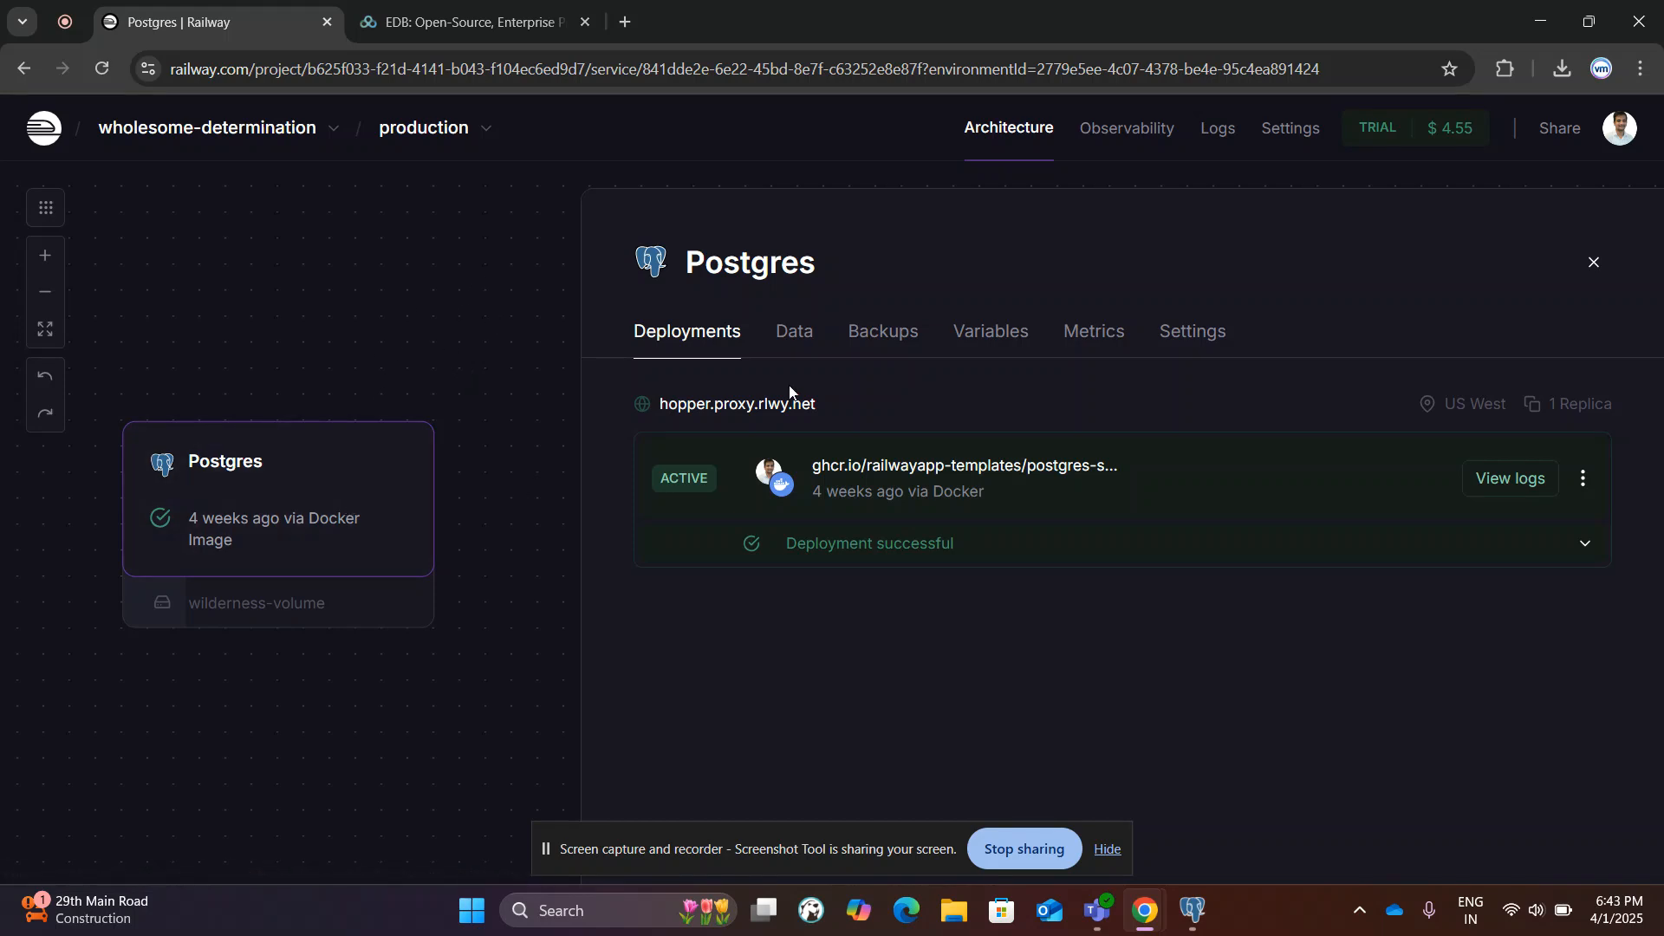
pyautogui.click(991, 338)
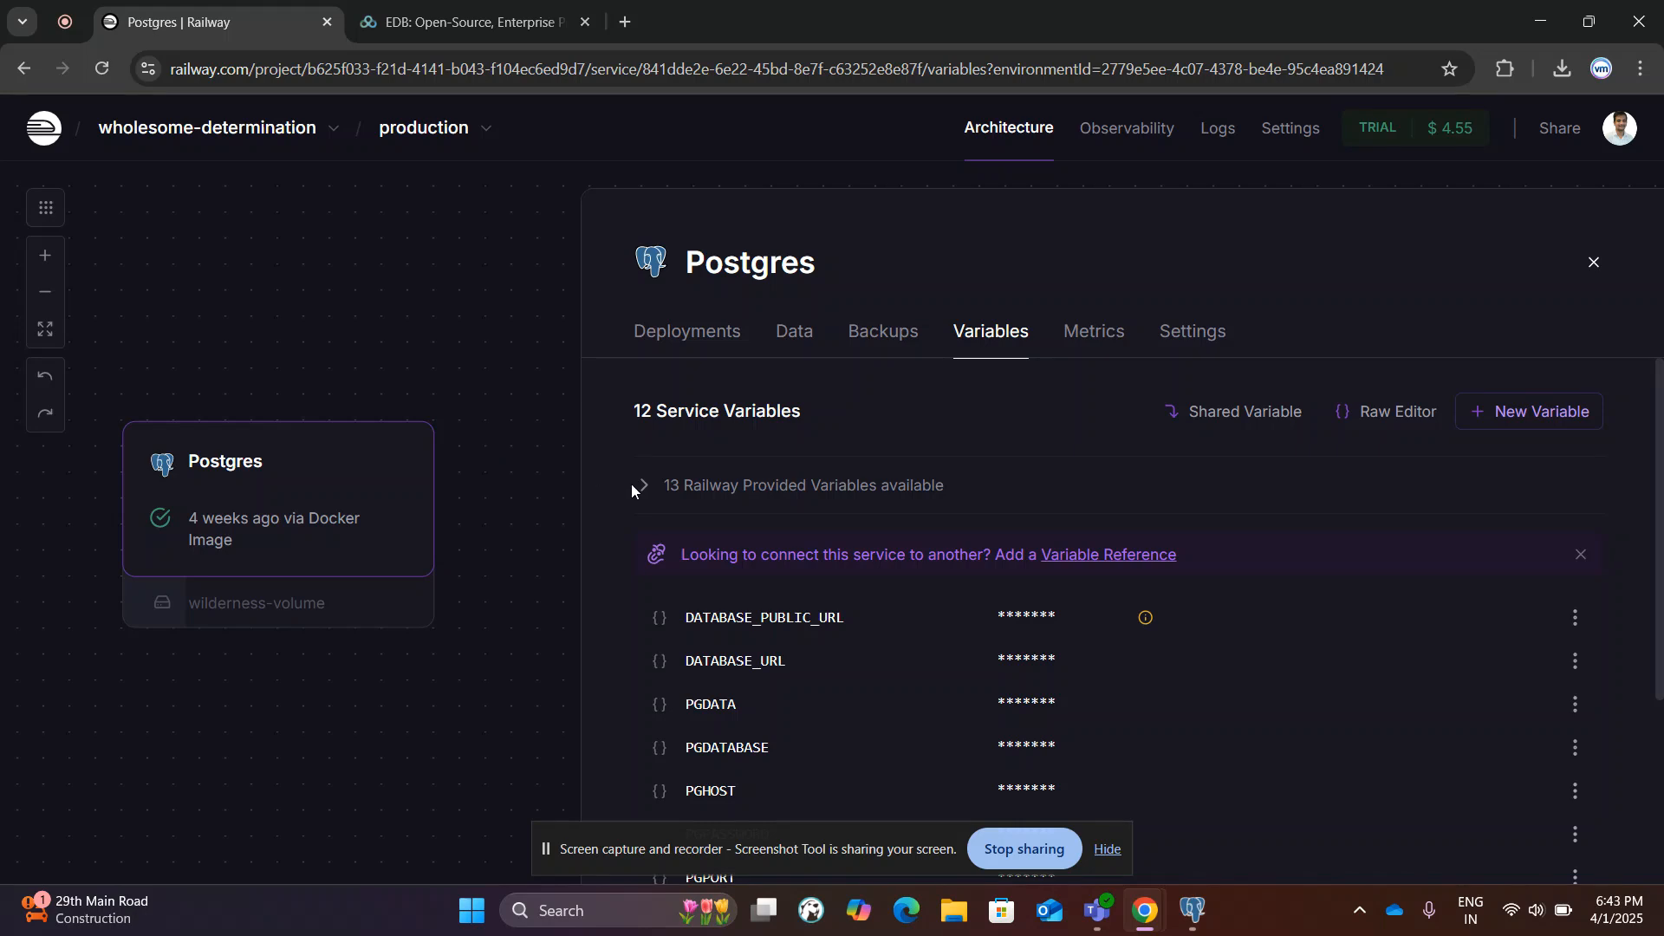
# - Find DATABASE_PUBLIC_URL among the Postgres service variables, reveal its value and copy it
pyautogui.scroll(-3, 913, 517)
pyautogui.scroll(3, 810, 497)
pyautogui.scroll(-1, 820, 633)
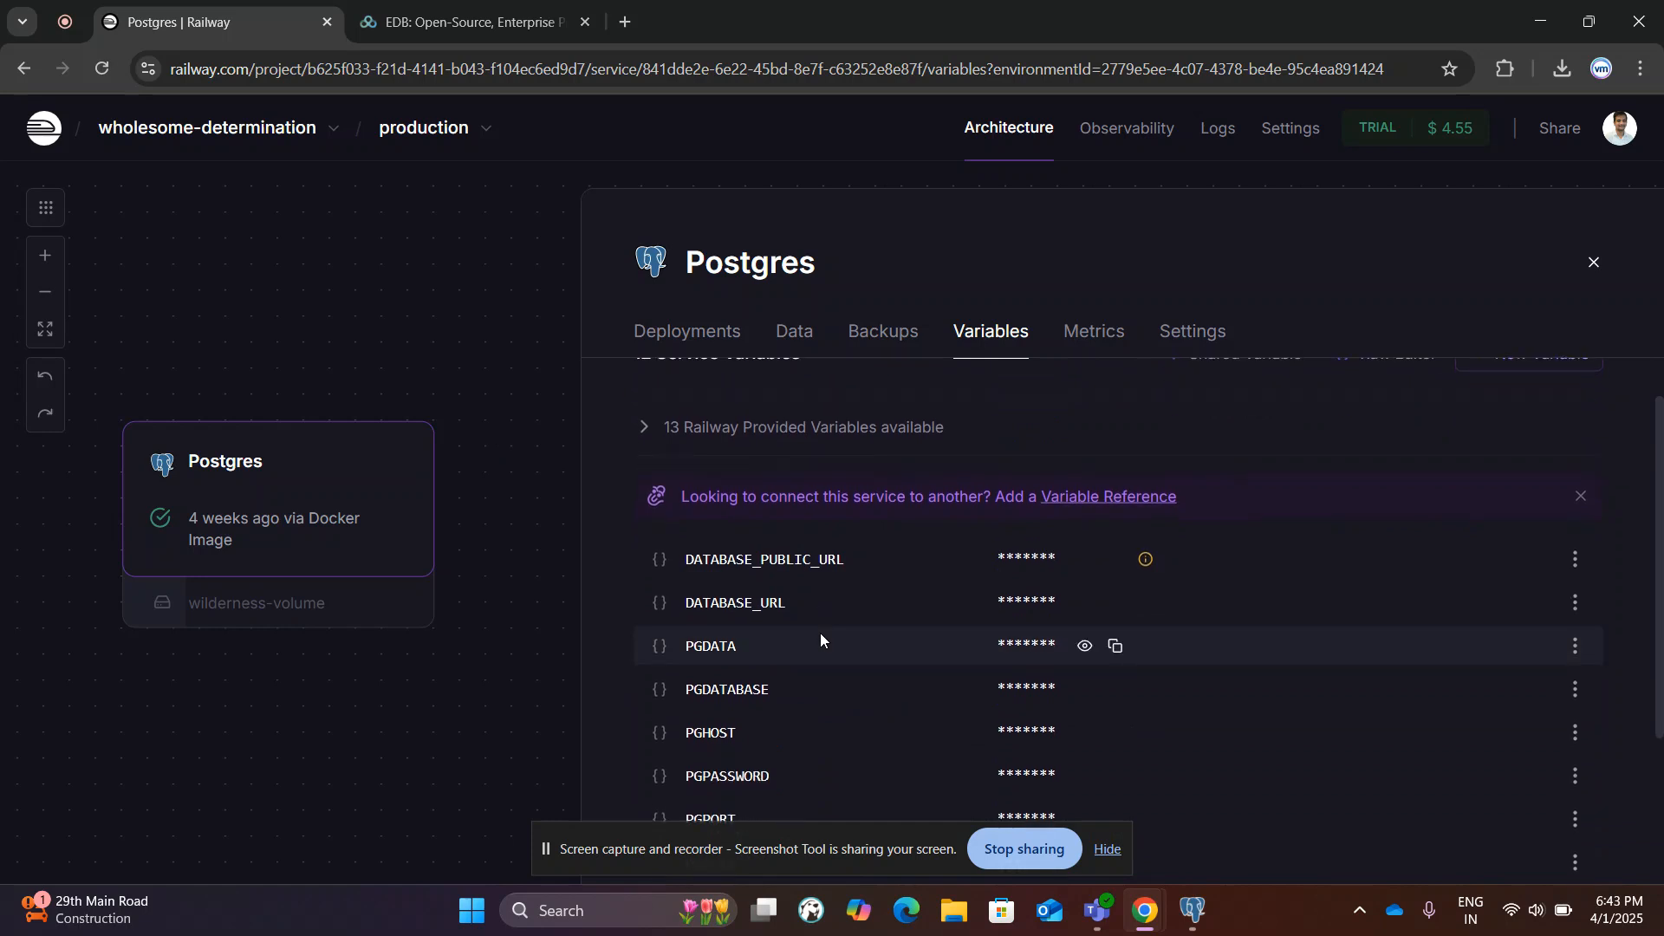
pyautogui.scroll(-1, 774, 619)
pyautogui.scroll(-1, 775, 616)
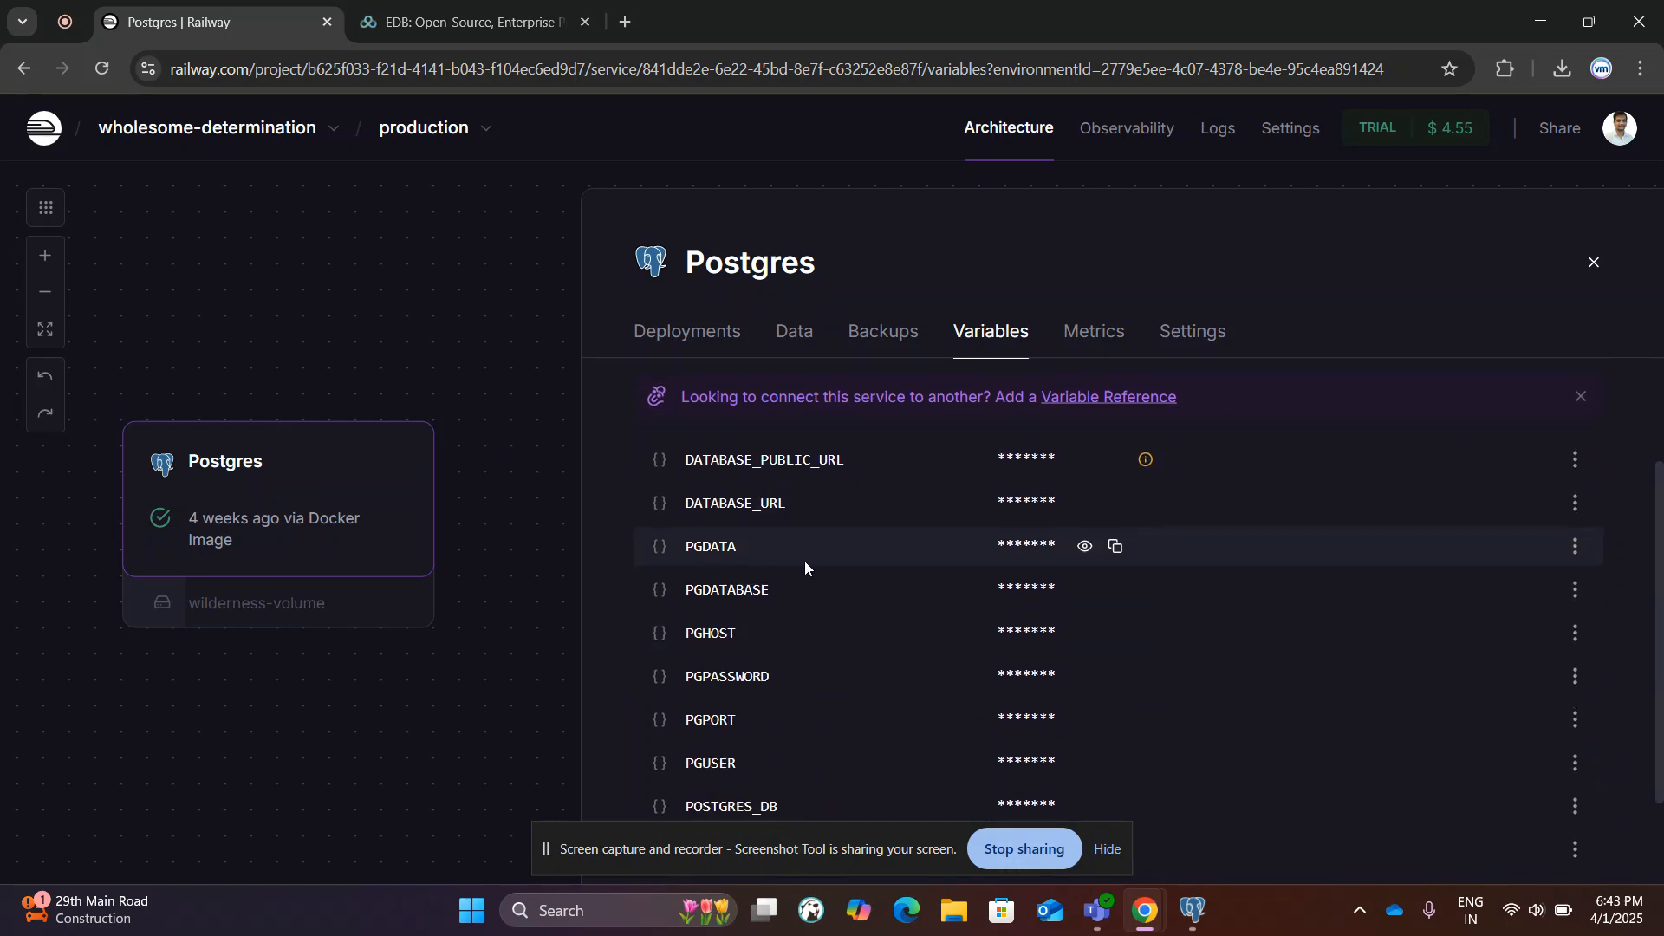
pyautogui.scroll(-1, 787, 601)
pyautogui.scroll(-1, 787, 602)
pyautogui.scroll(-1, 788, 602)
pyautogui.scroll(5, 787, 602)
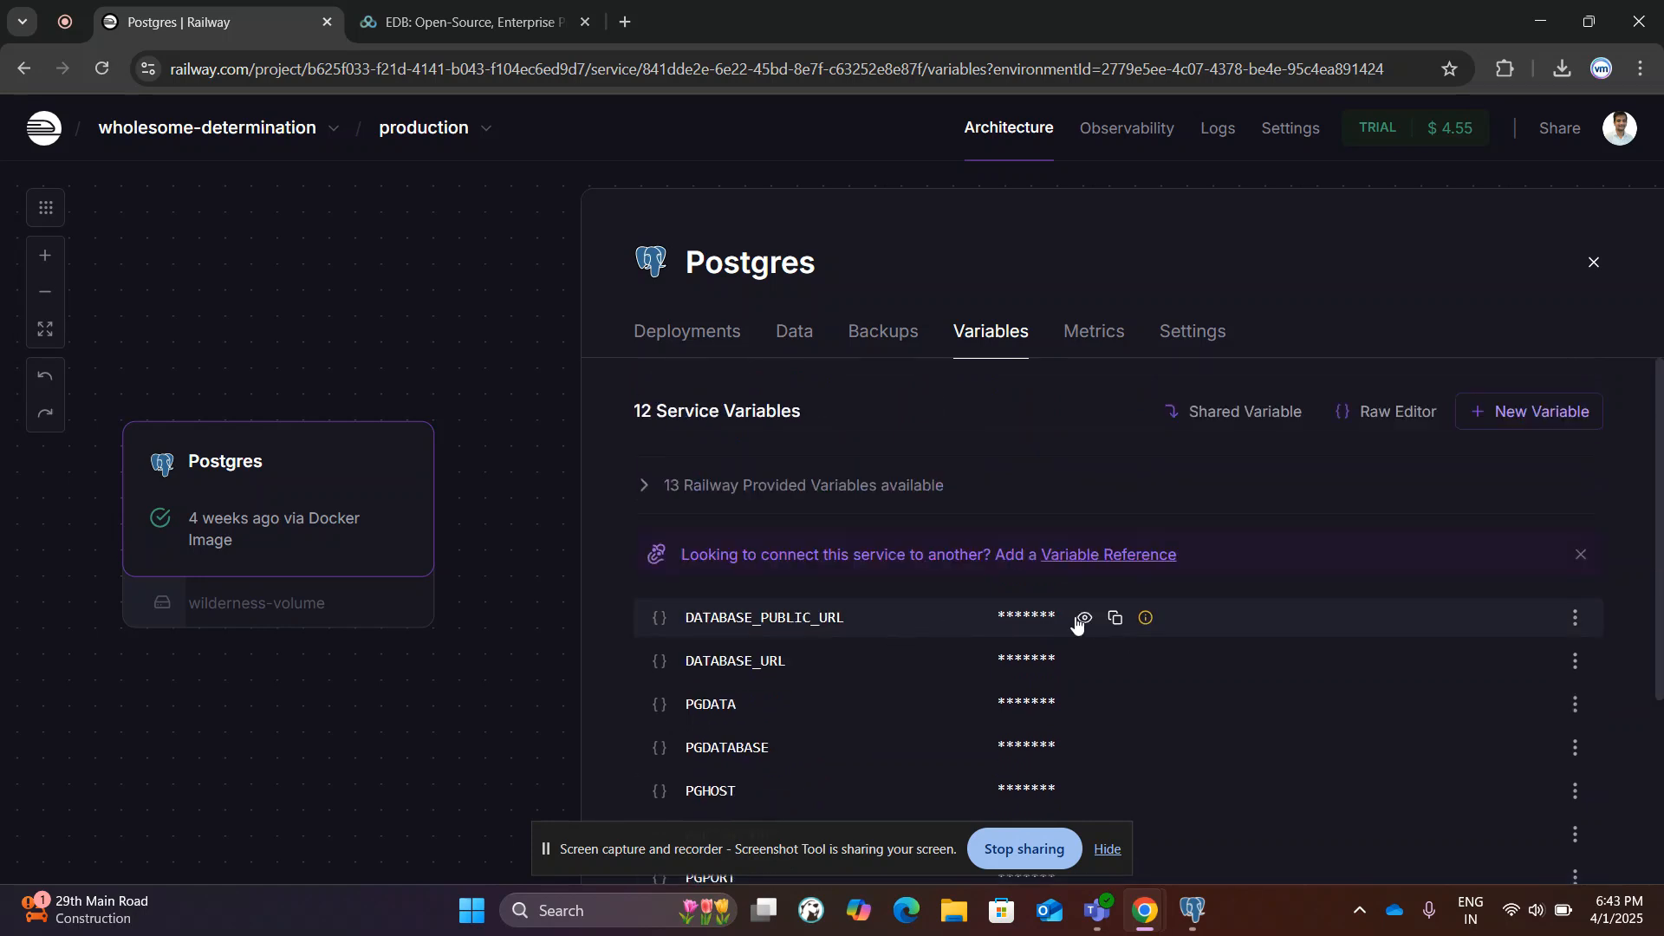
pyautogui.click(1086, 618)
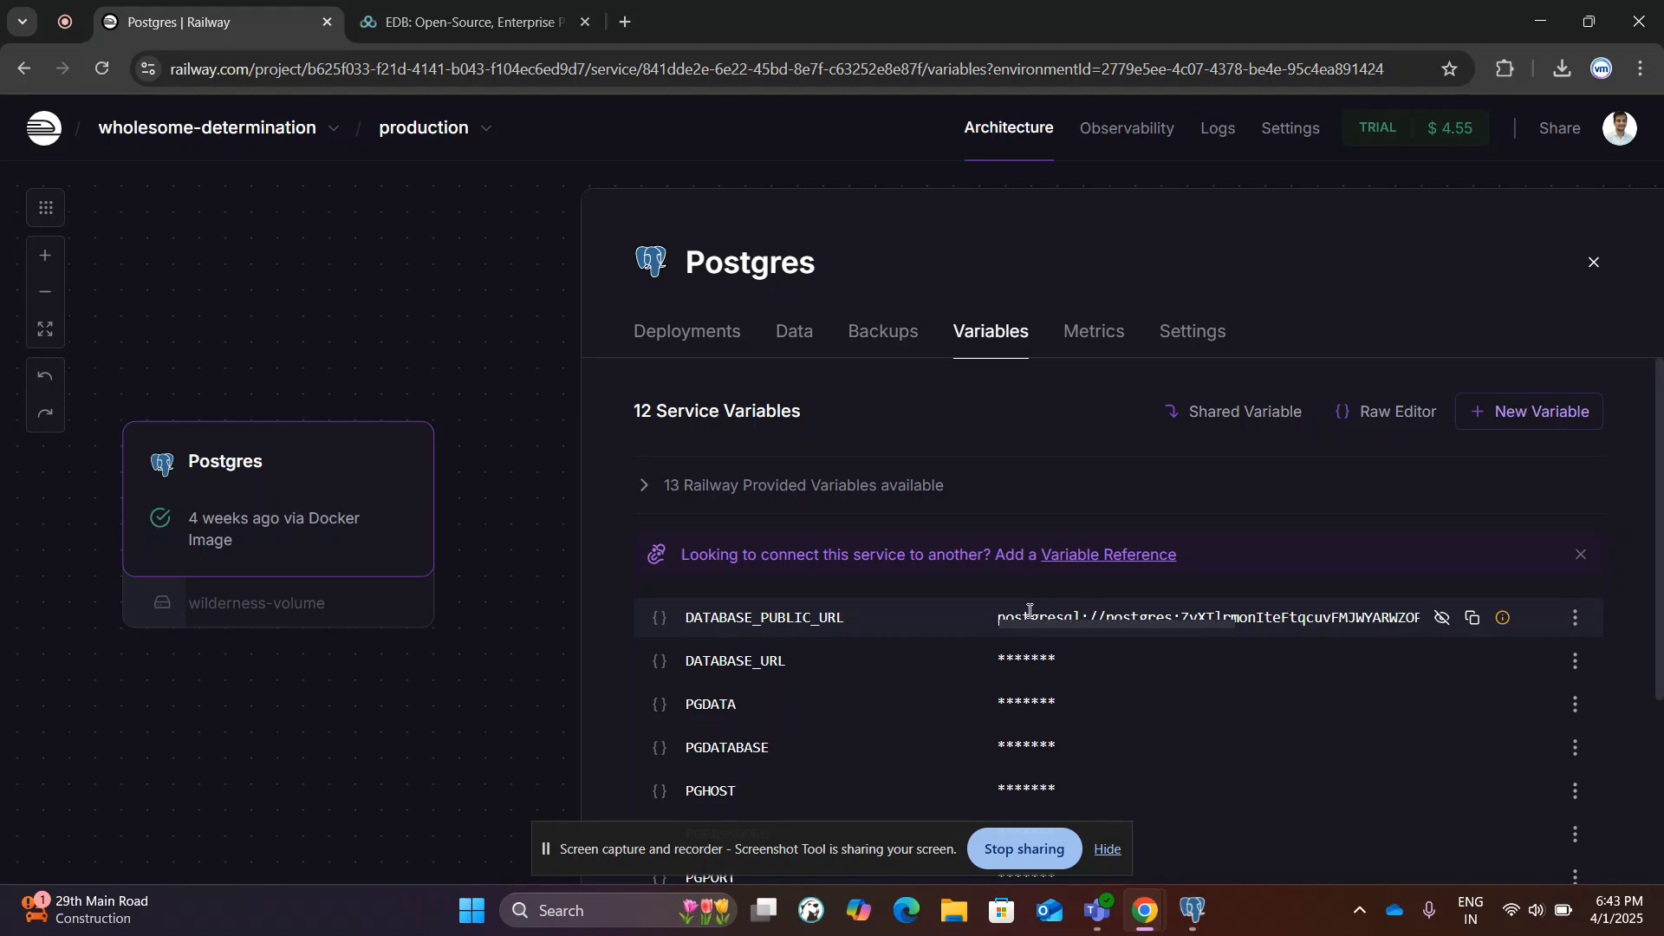
pyautogui.tripleClick(1367, 616)
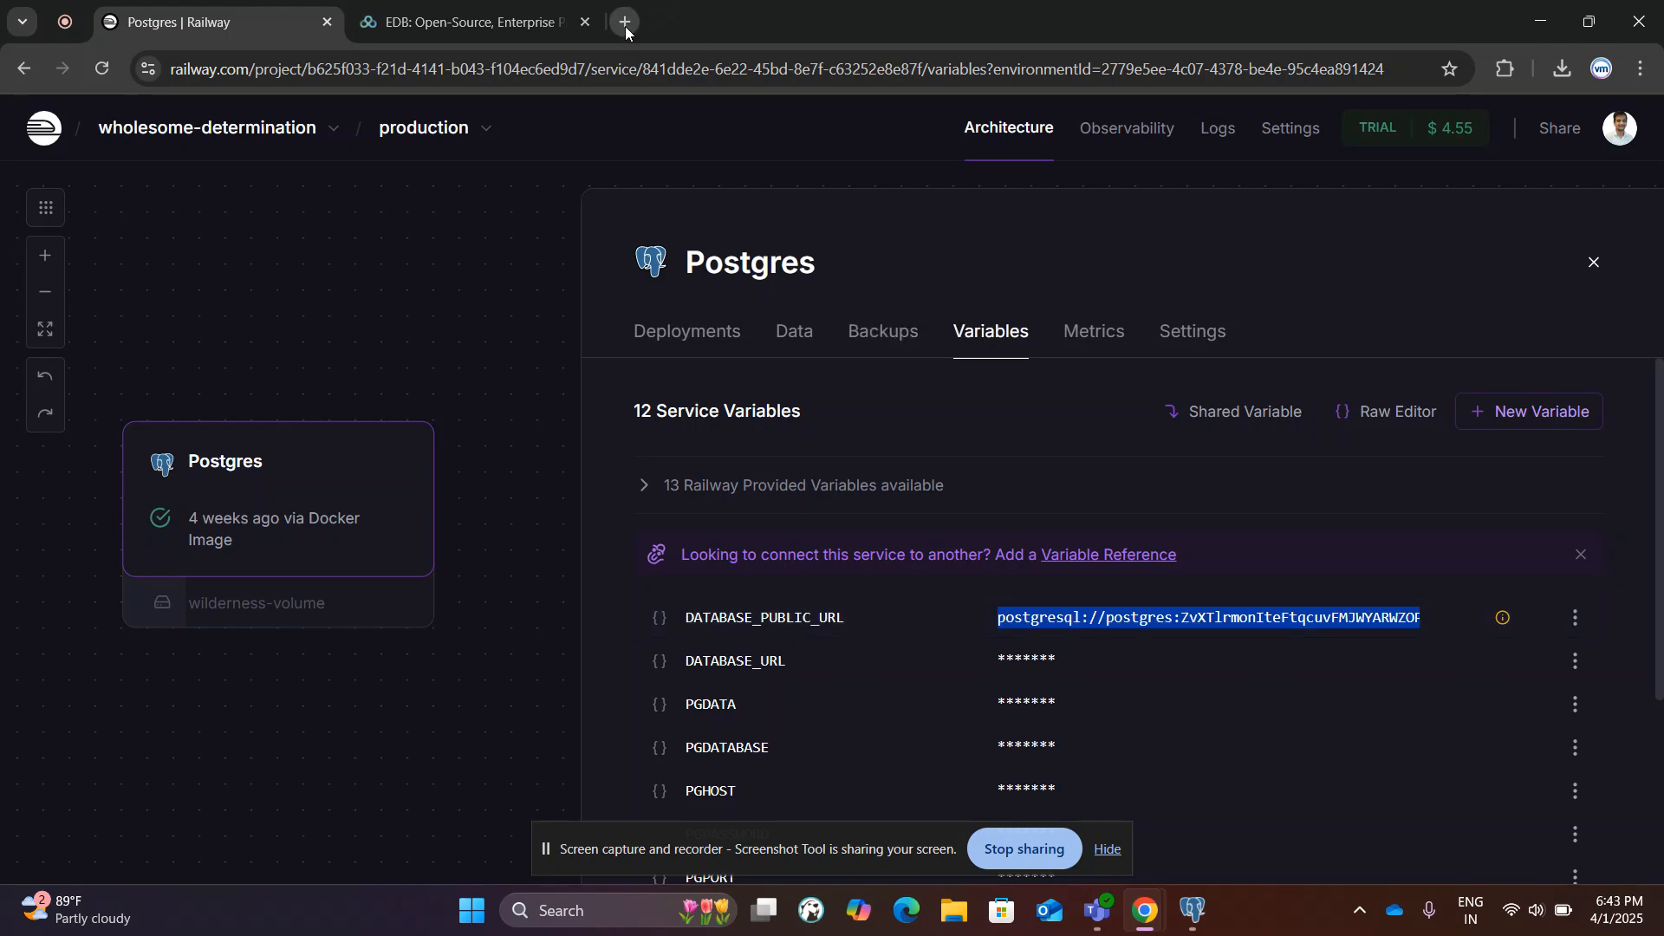
# - Open Notepad and paste the copied database connection URL, which contains the password, into a blank note
pyautogui.click(605, 909)
pyautogui.write('notepad')
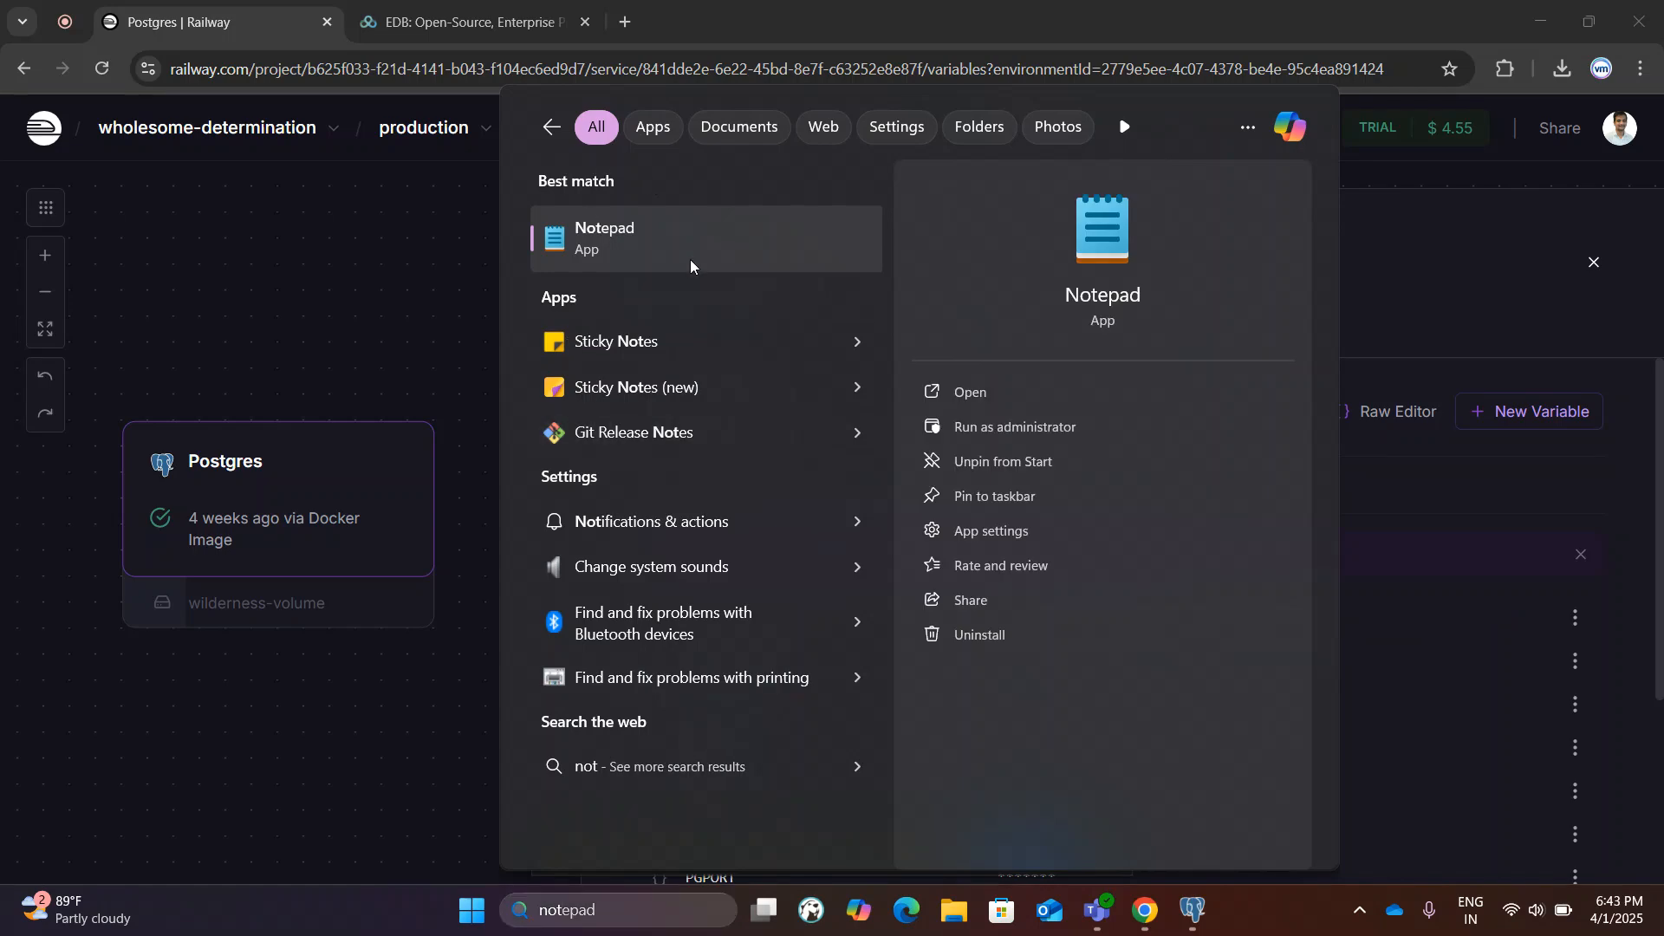
pyautogui.click(691, 262)
pyautogui.click(547, 535)
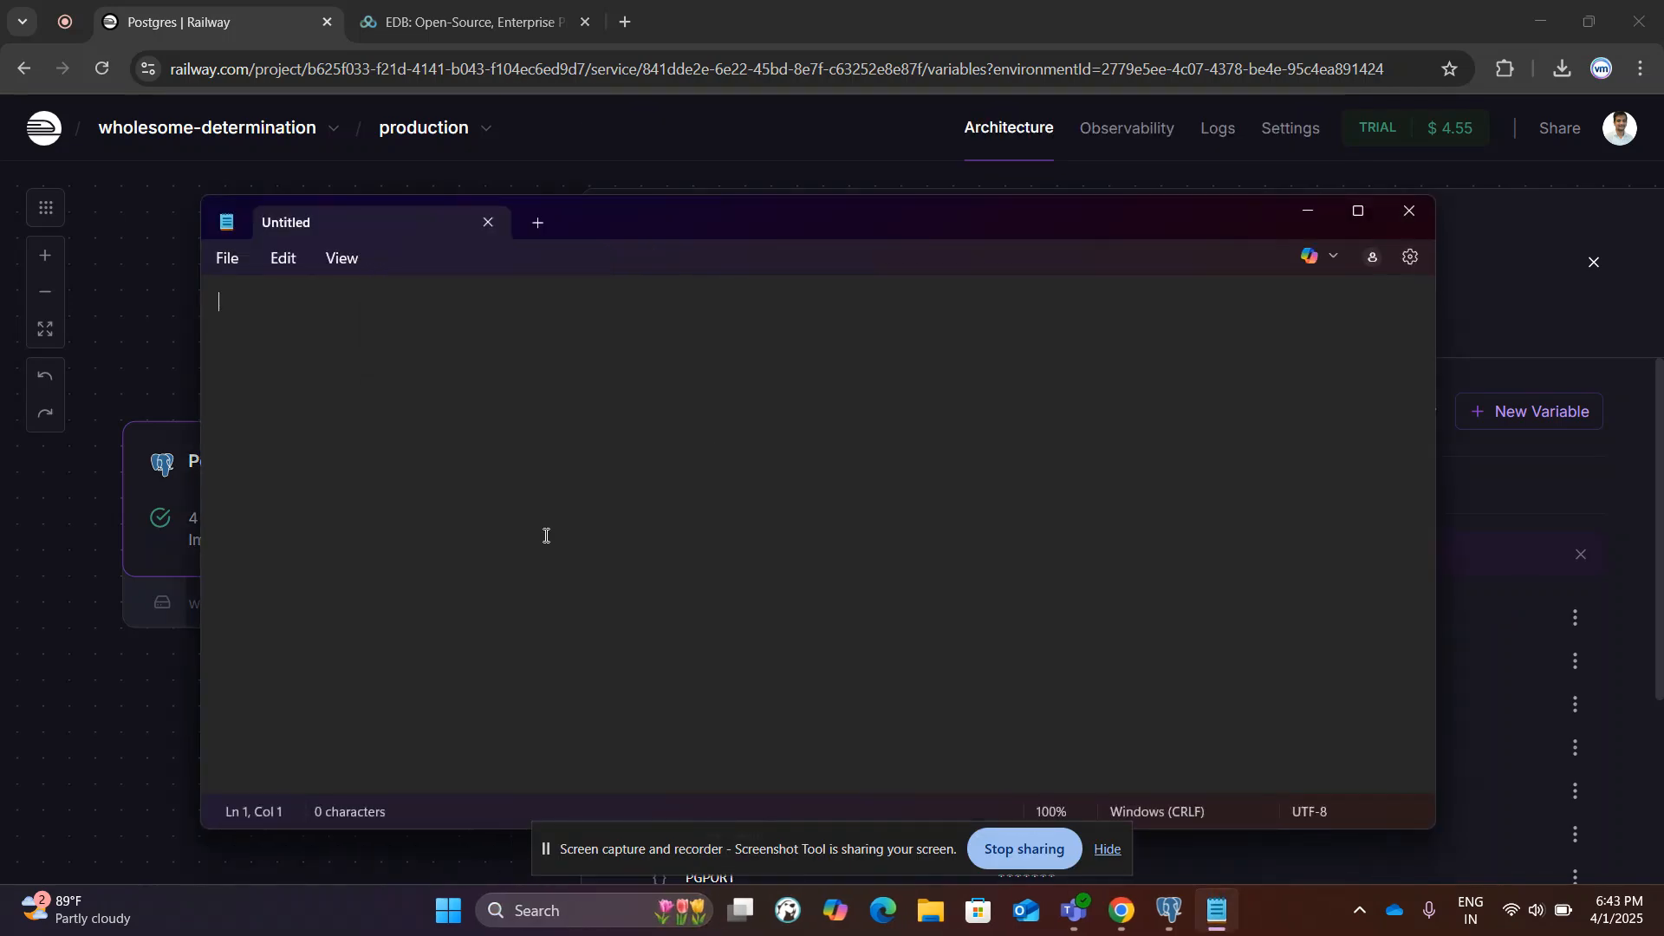
pyautogui.hotkey('ctrl', 'v')
pyautogui.click(653, 302)
pyautogui.moveTo(213, 311); pyautogui.dragTo(317, 328)
pyautogui.click(318, 328)
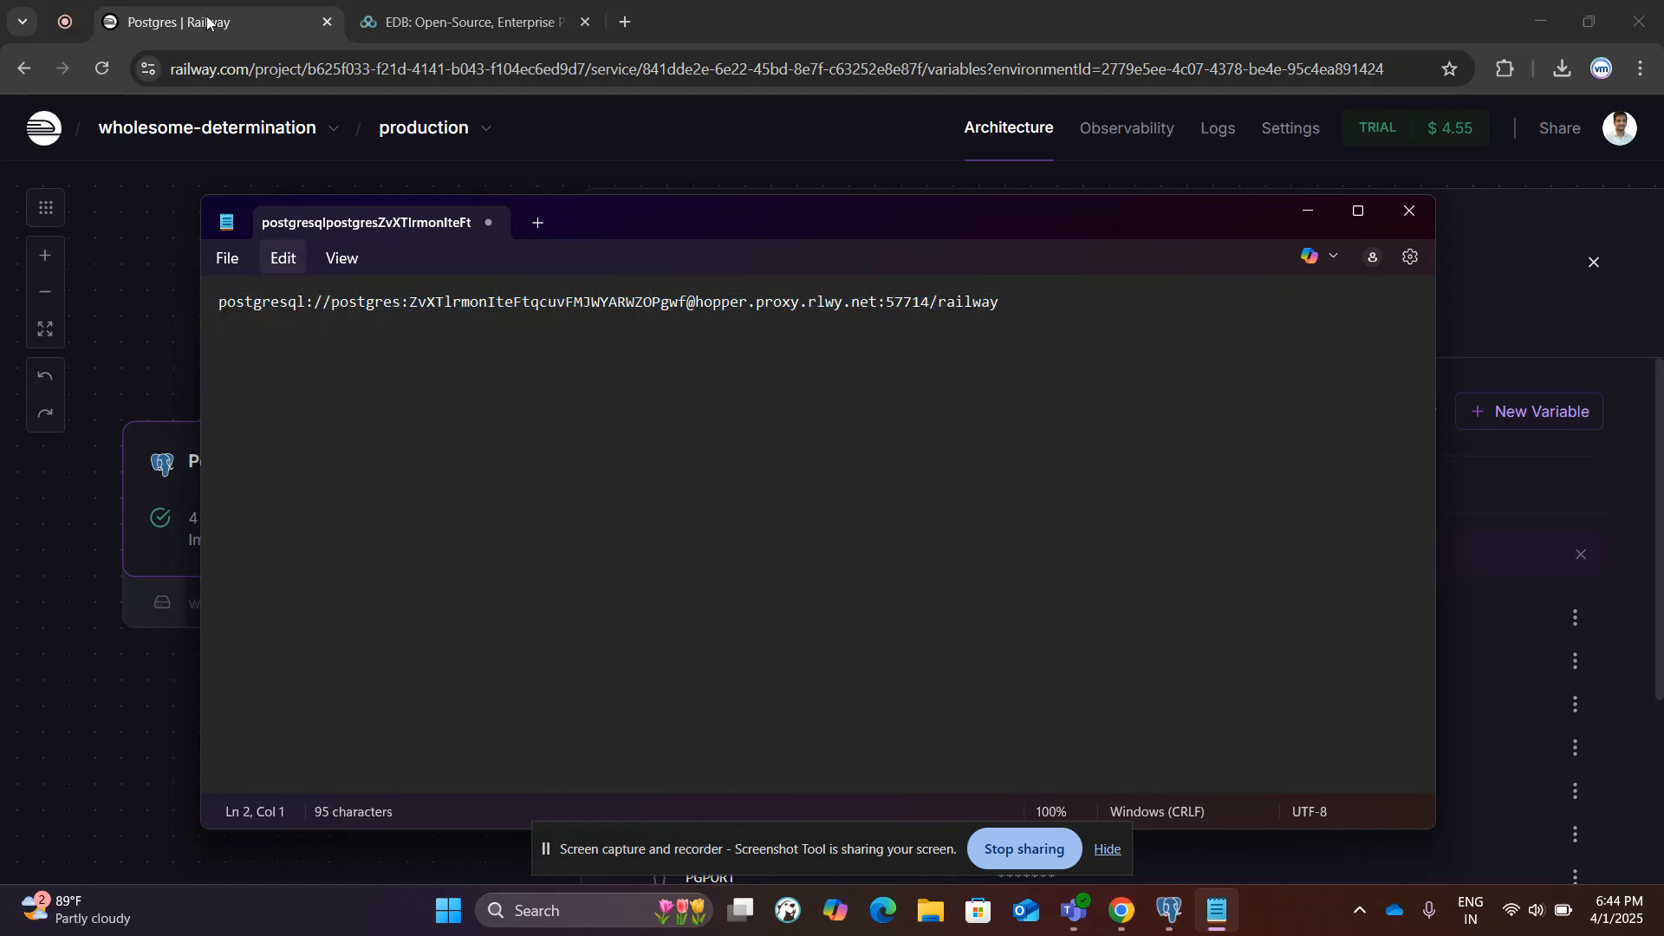
# - Switch back to pgAdmin 4 and expand the Servers group in the Object Explorer
pyautogui.hotkey('alt', 'Tab')
pyautogui.hotkey('alt', 'Tab')
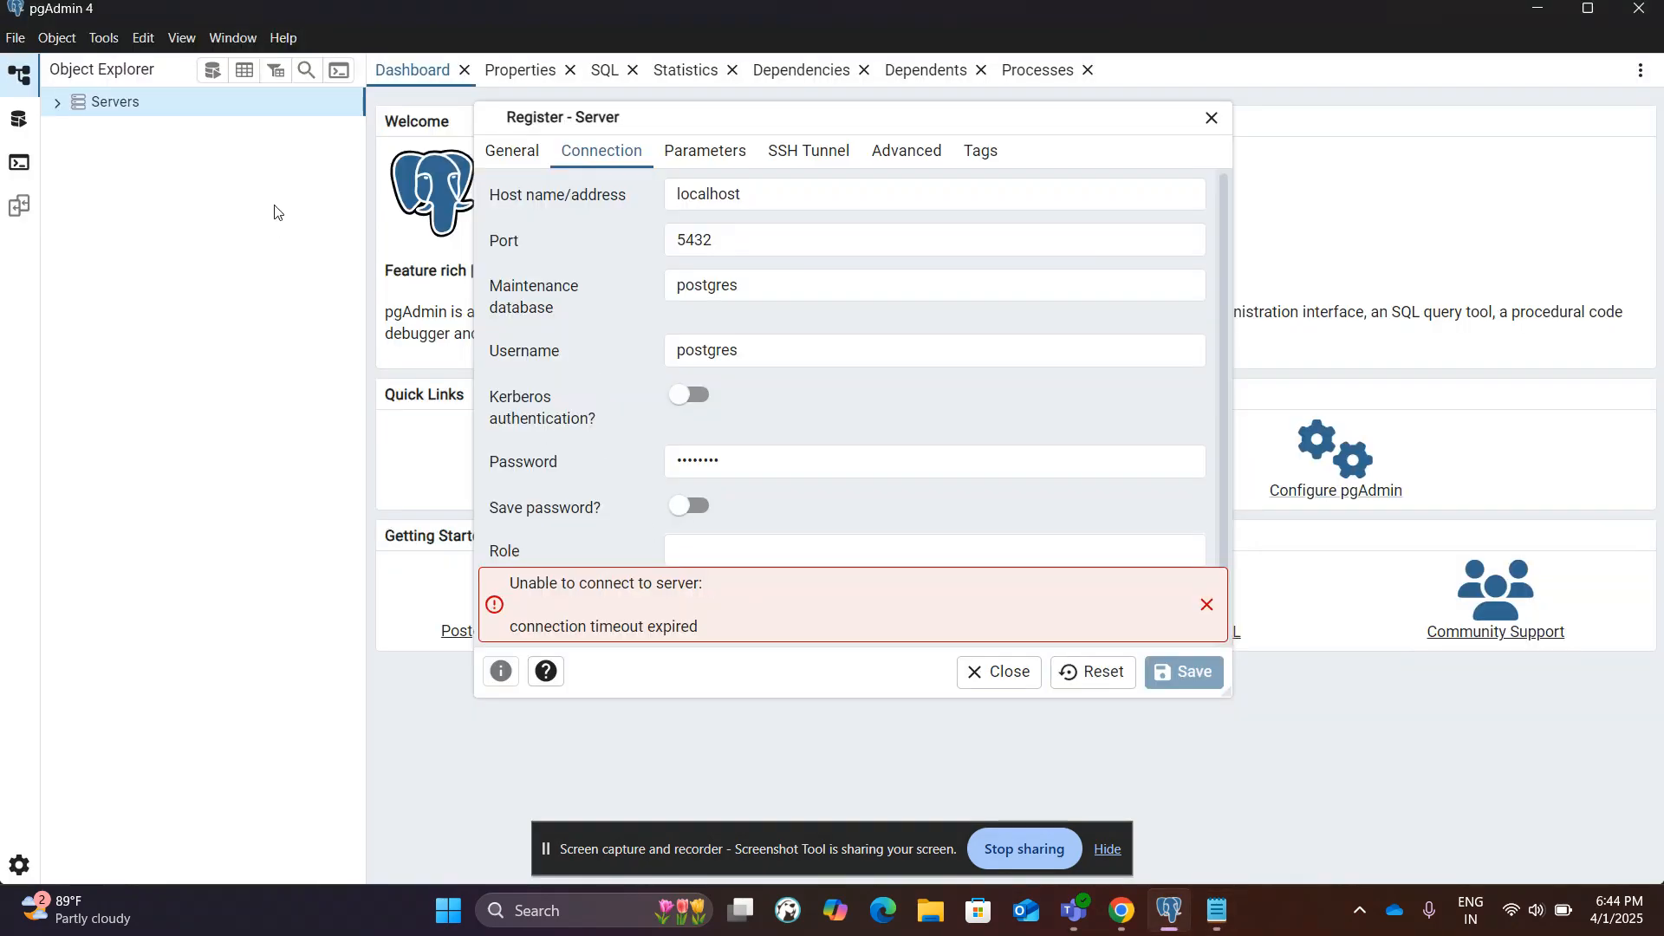
pyautogui.click(58, 102)
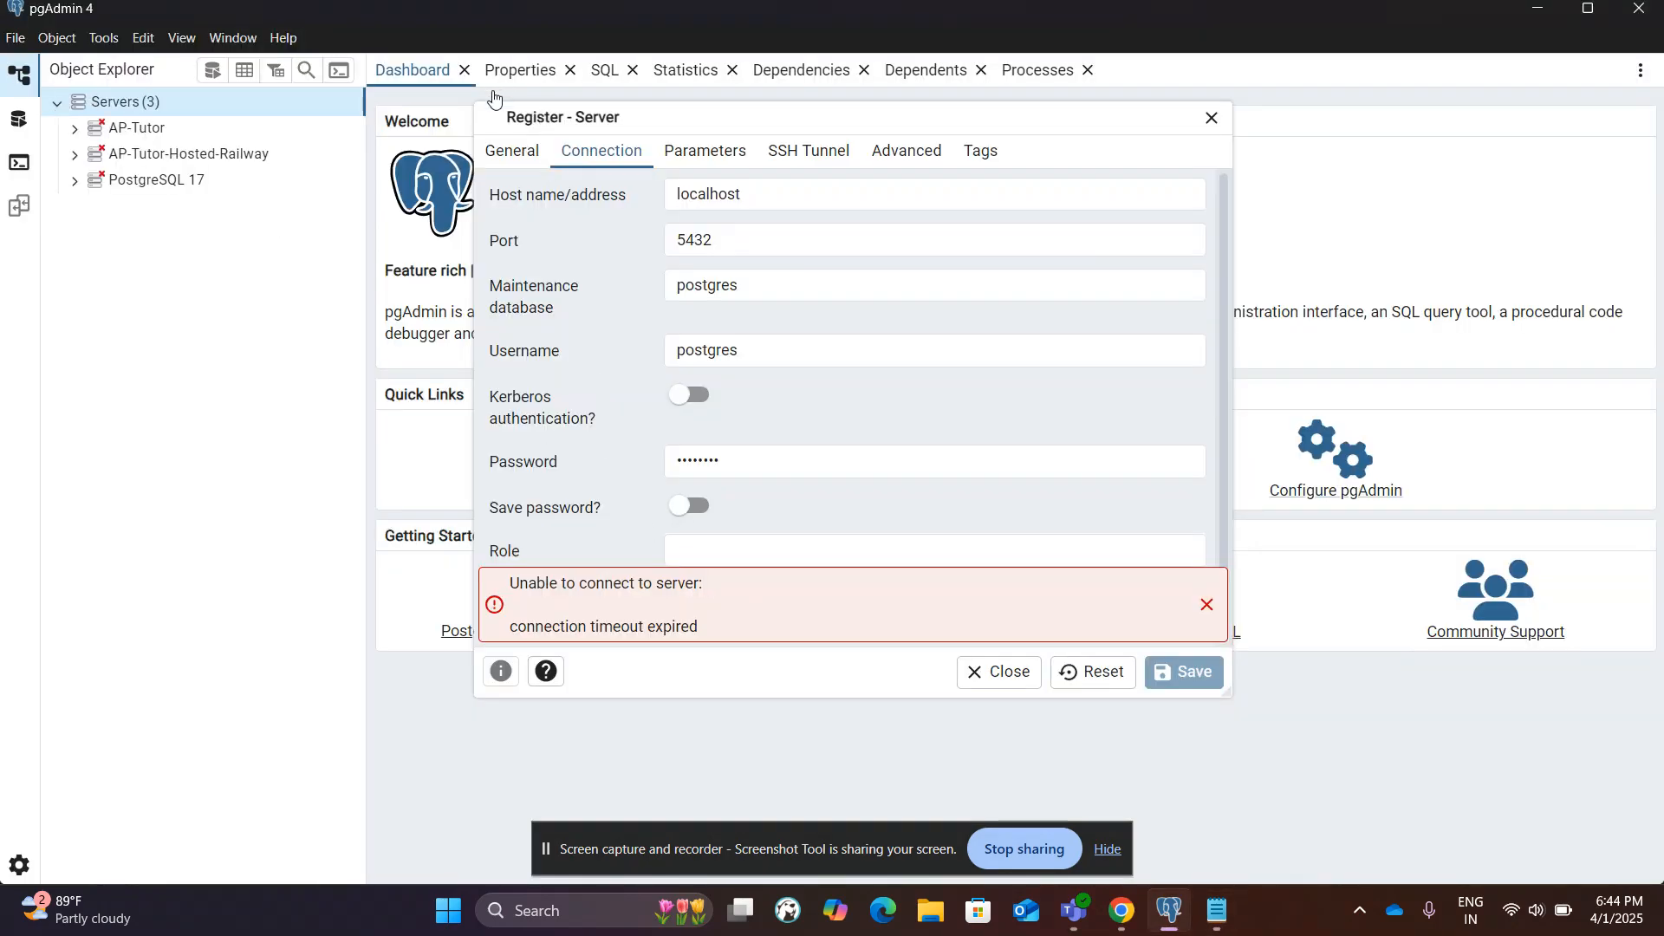
# - Replace the server name in the registration's general settings with Application-hotestedRailway
pyautogui.click(513, 153)
pyautogui.doubleClick(788, 189)
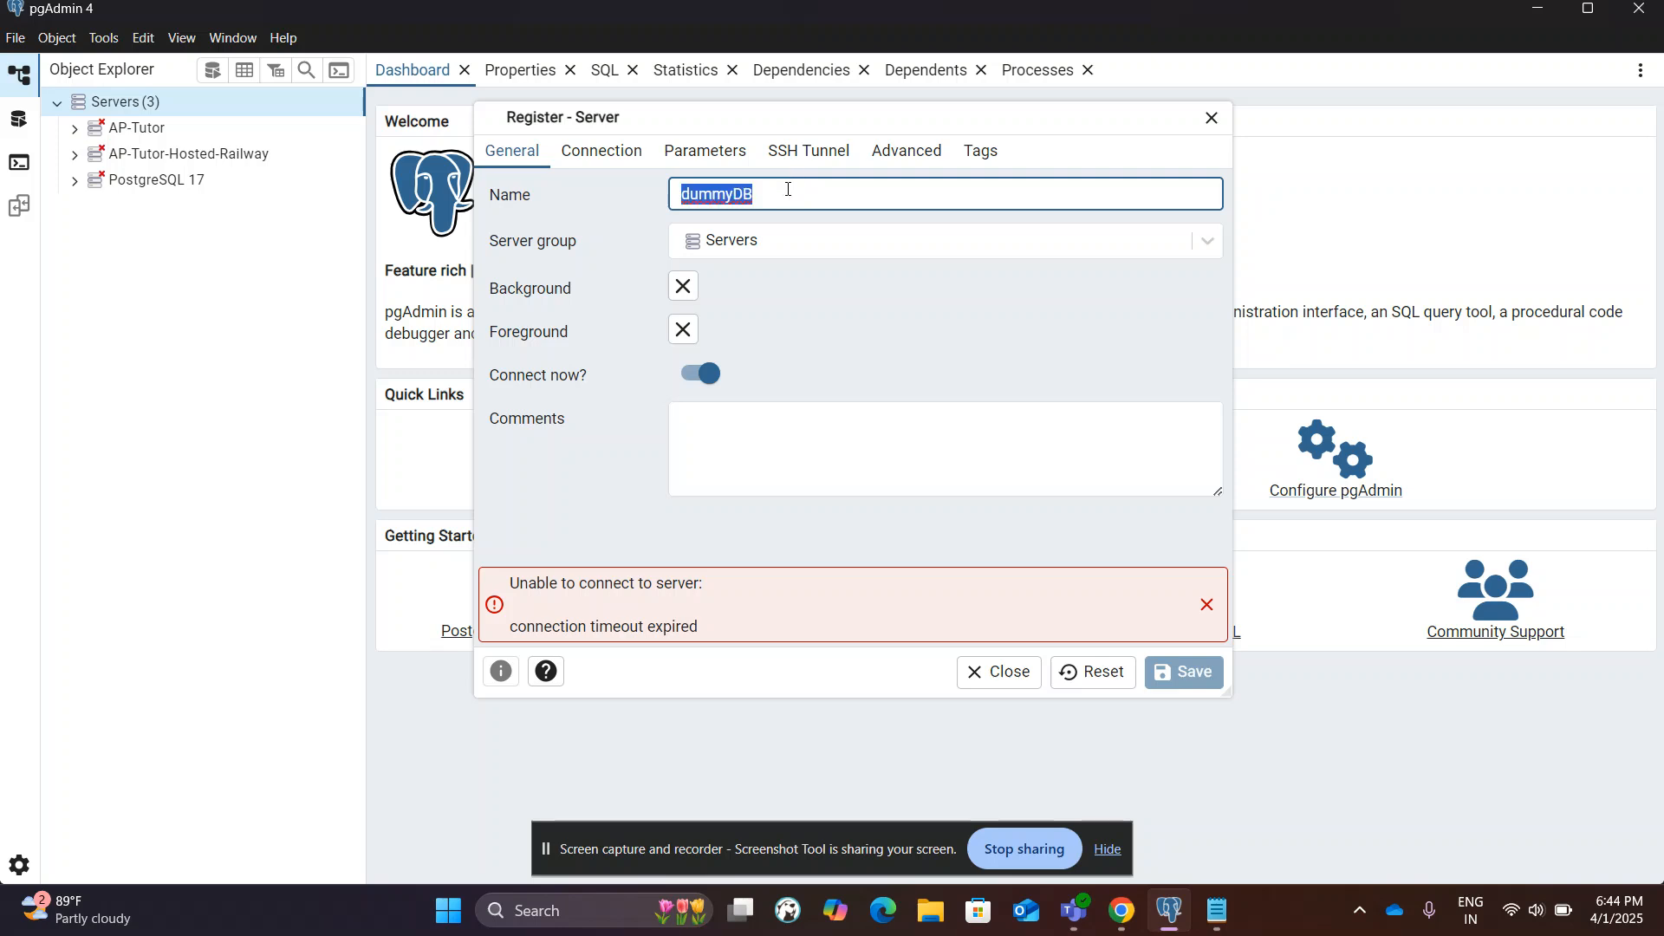
pyautogui.press('BackSpace')
pyautogui.hotkey('alt', 'Tab')
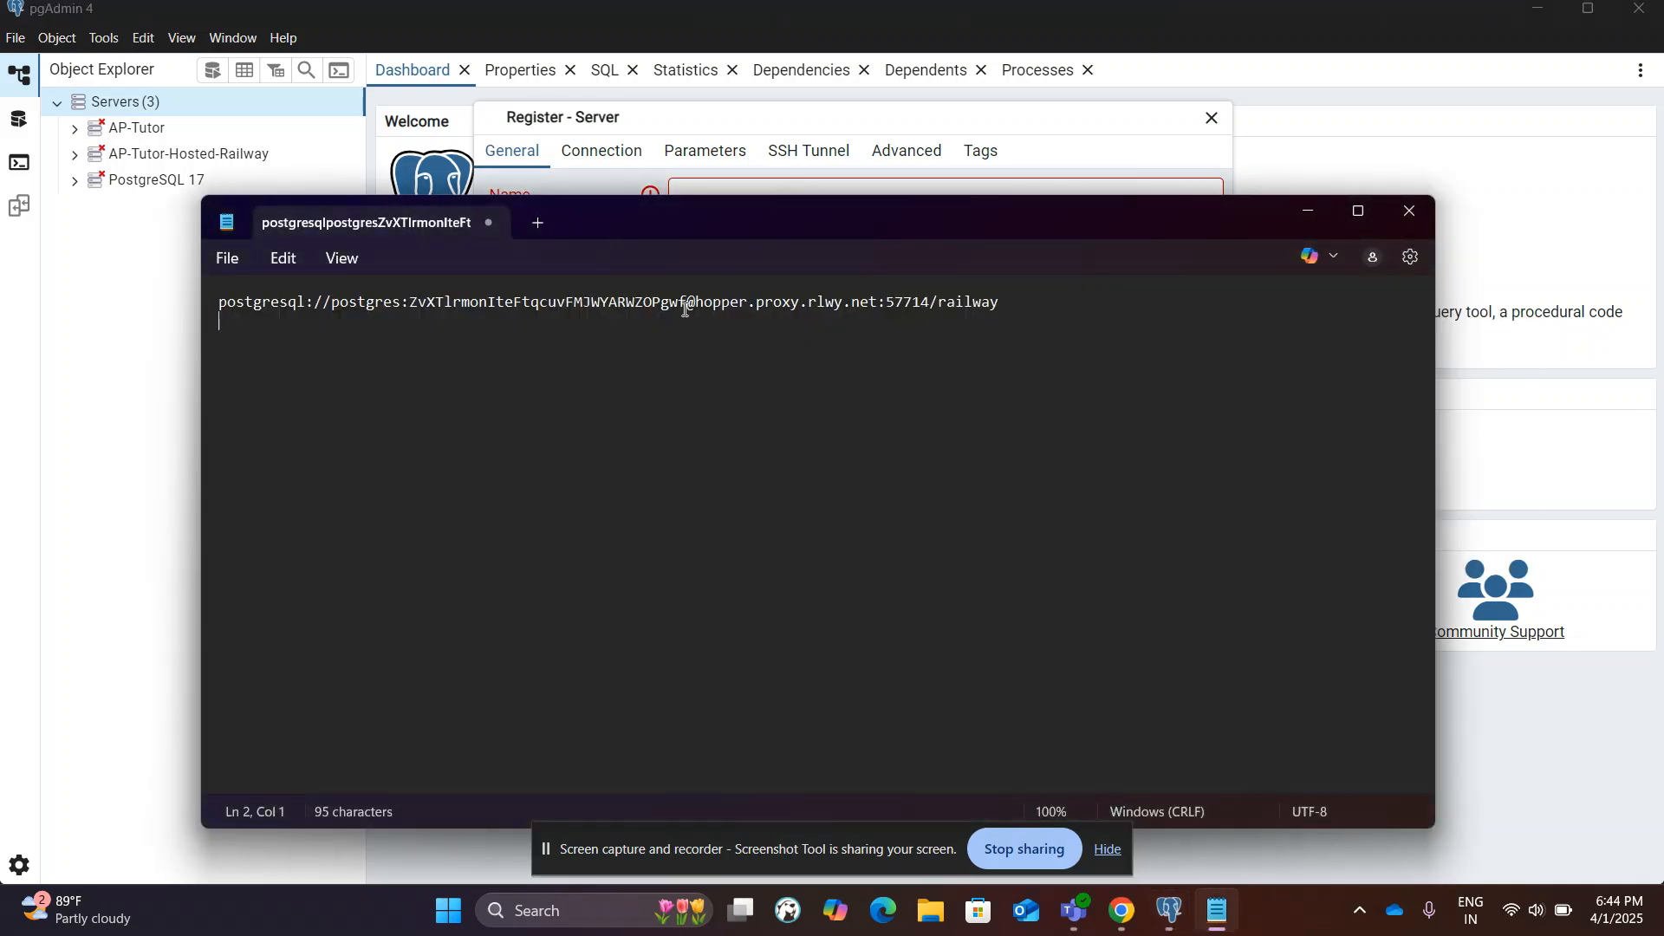
pyautogui.hotkey('alt', 'Tab')
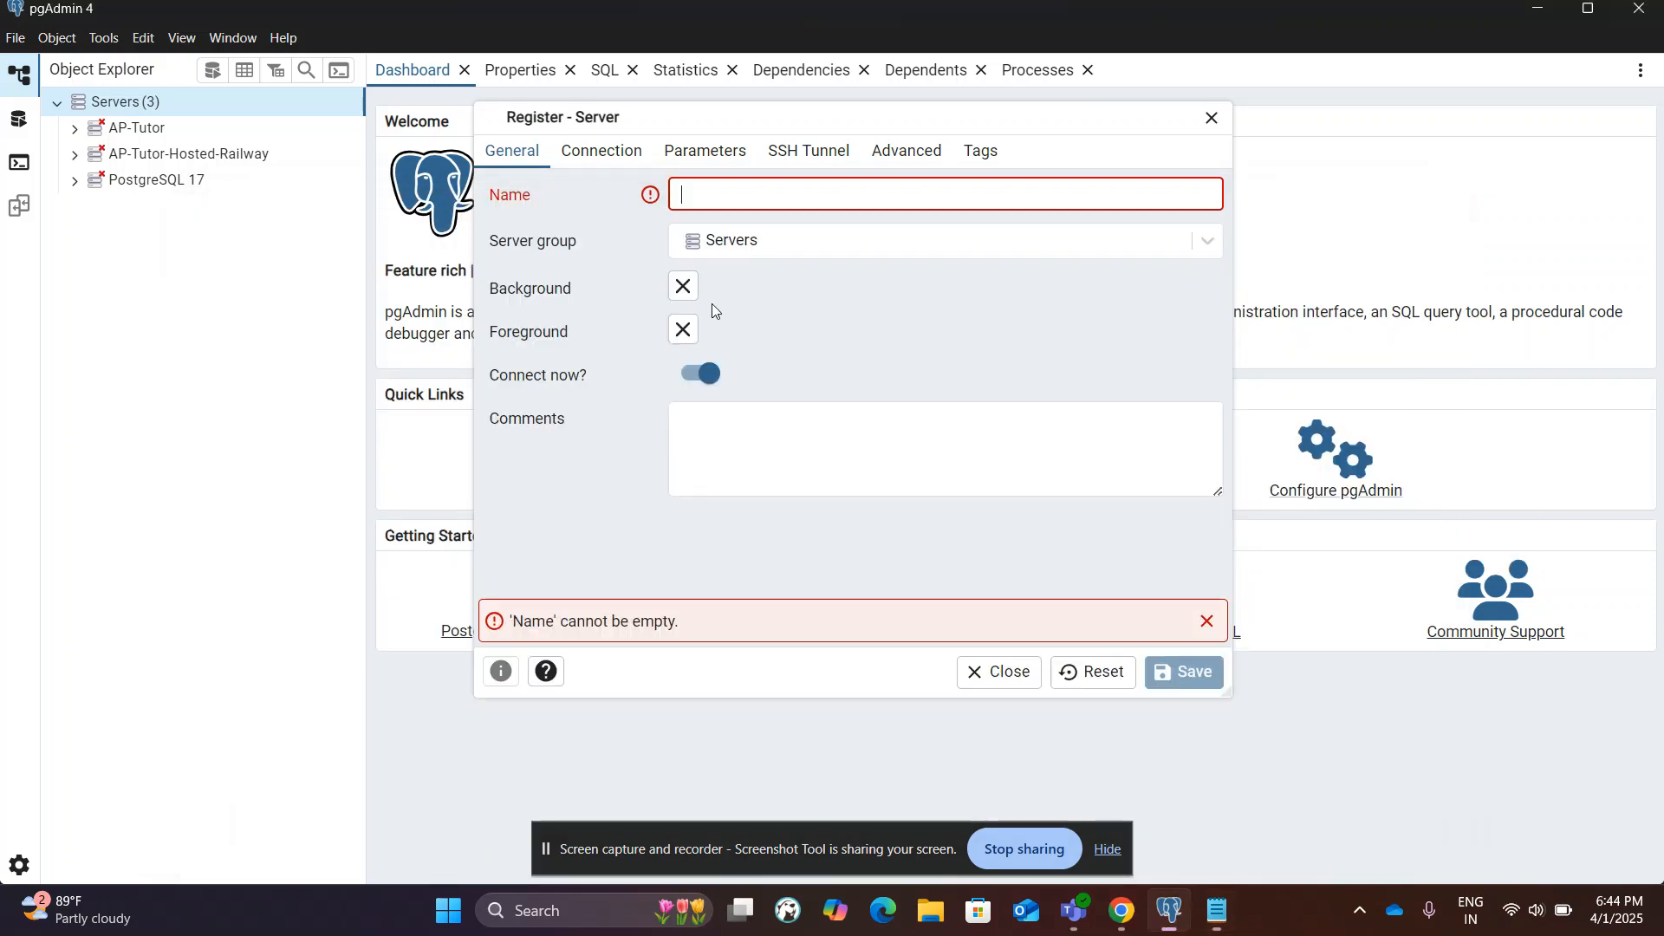
pyautogui.write('Application-hotestd')
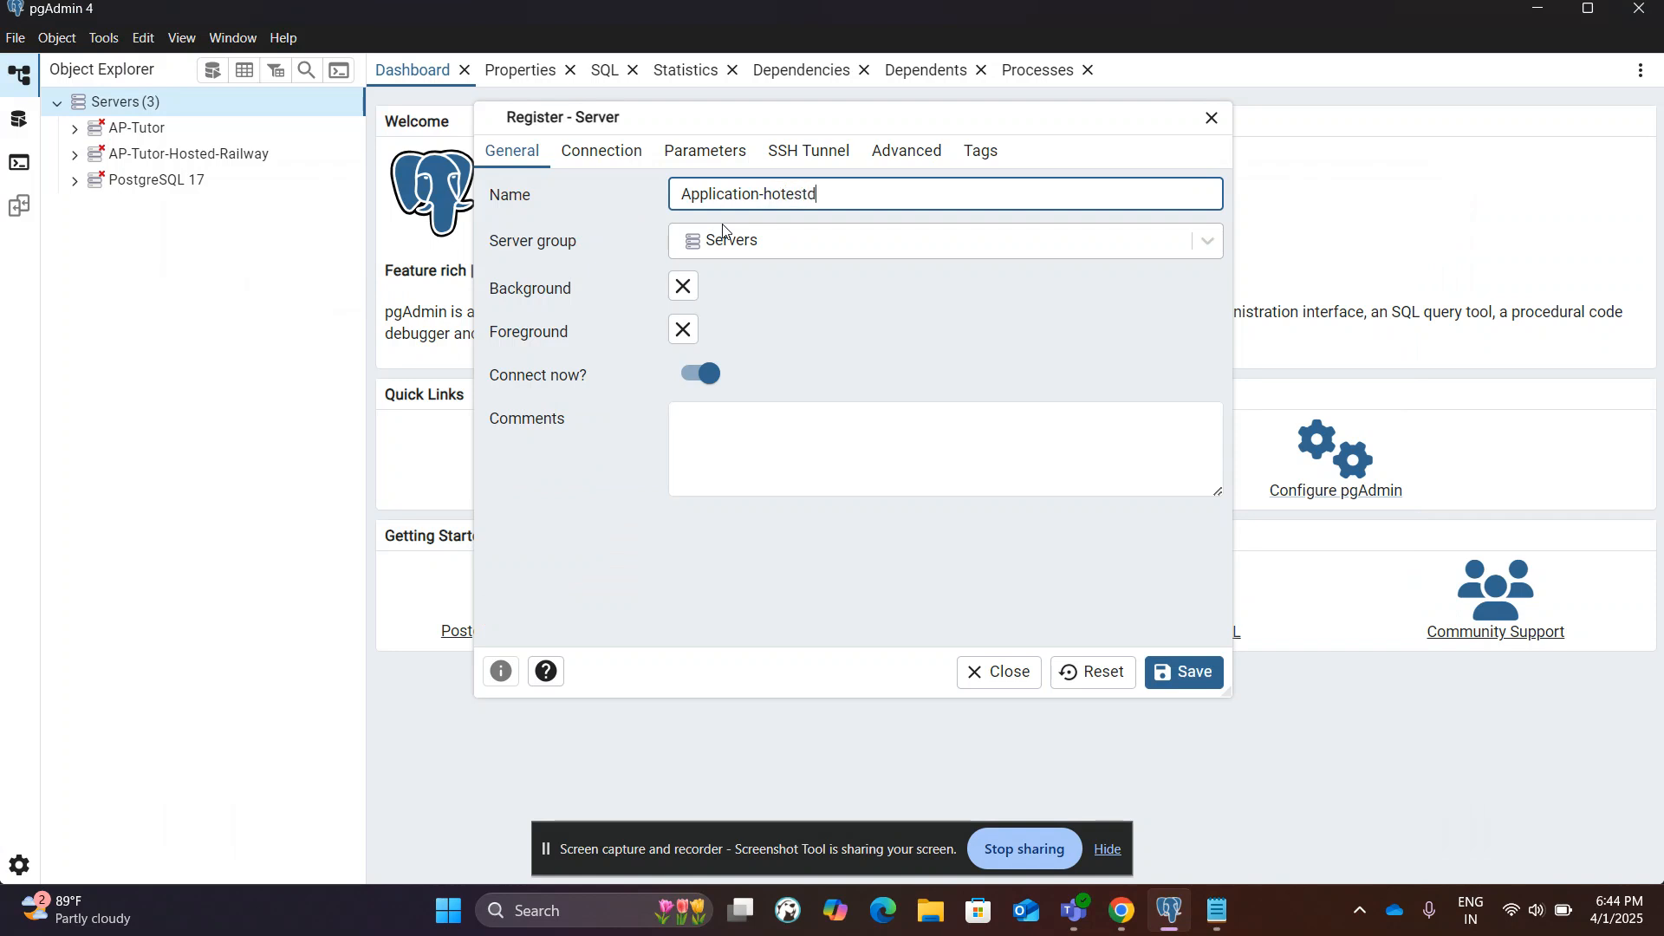
pyautogui.write('ed b')
pyautogui.press('BackSpace')
pyautogui.press('BackSpace')
pyautogui.write('Railway')
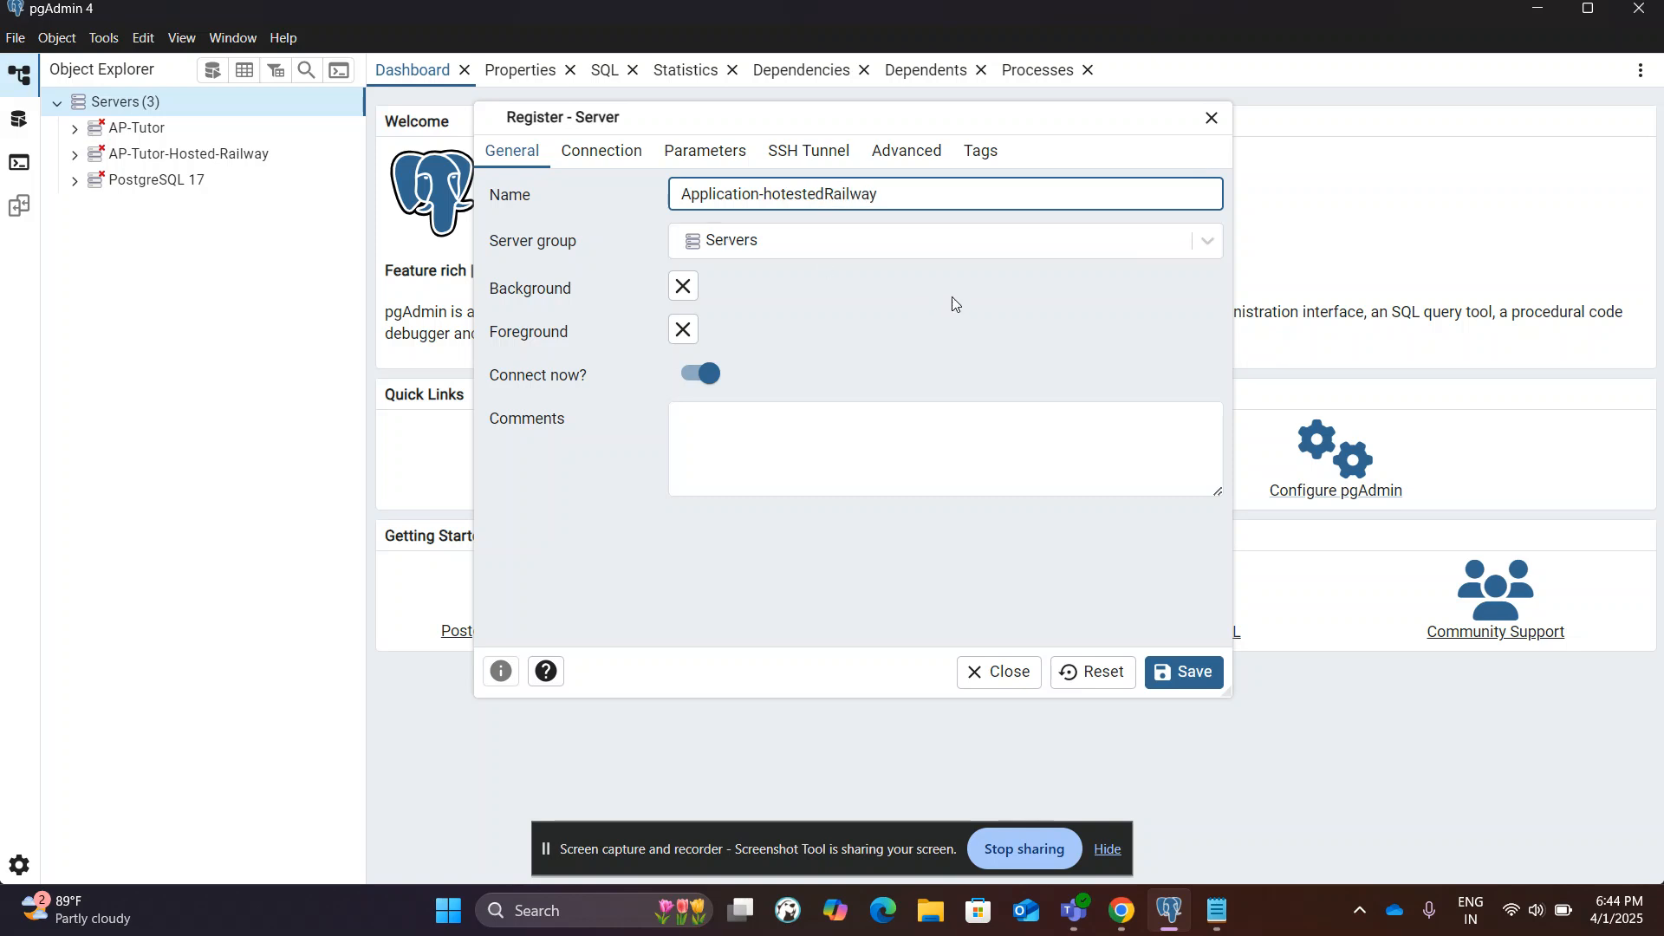
# - Copy the host hopper.proxy.rlwy.net from the URL in Notepad and set it as the registration's host name/address
pyautogui.click(568, 156)
pyautogui.hotkey('alt', 'Tab')
pyautogui.hotkey('alt', 'Tab')
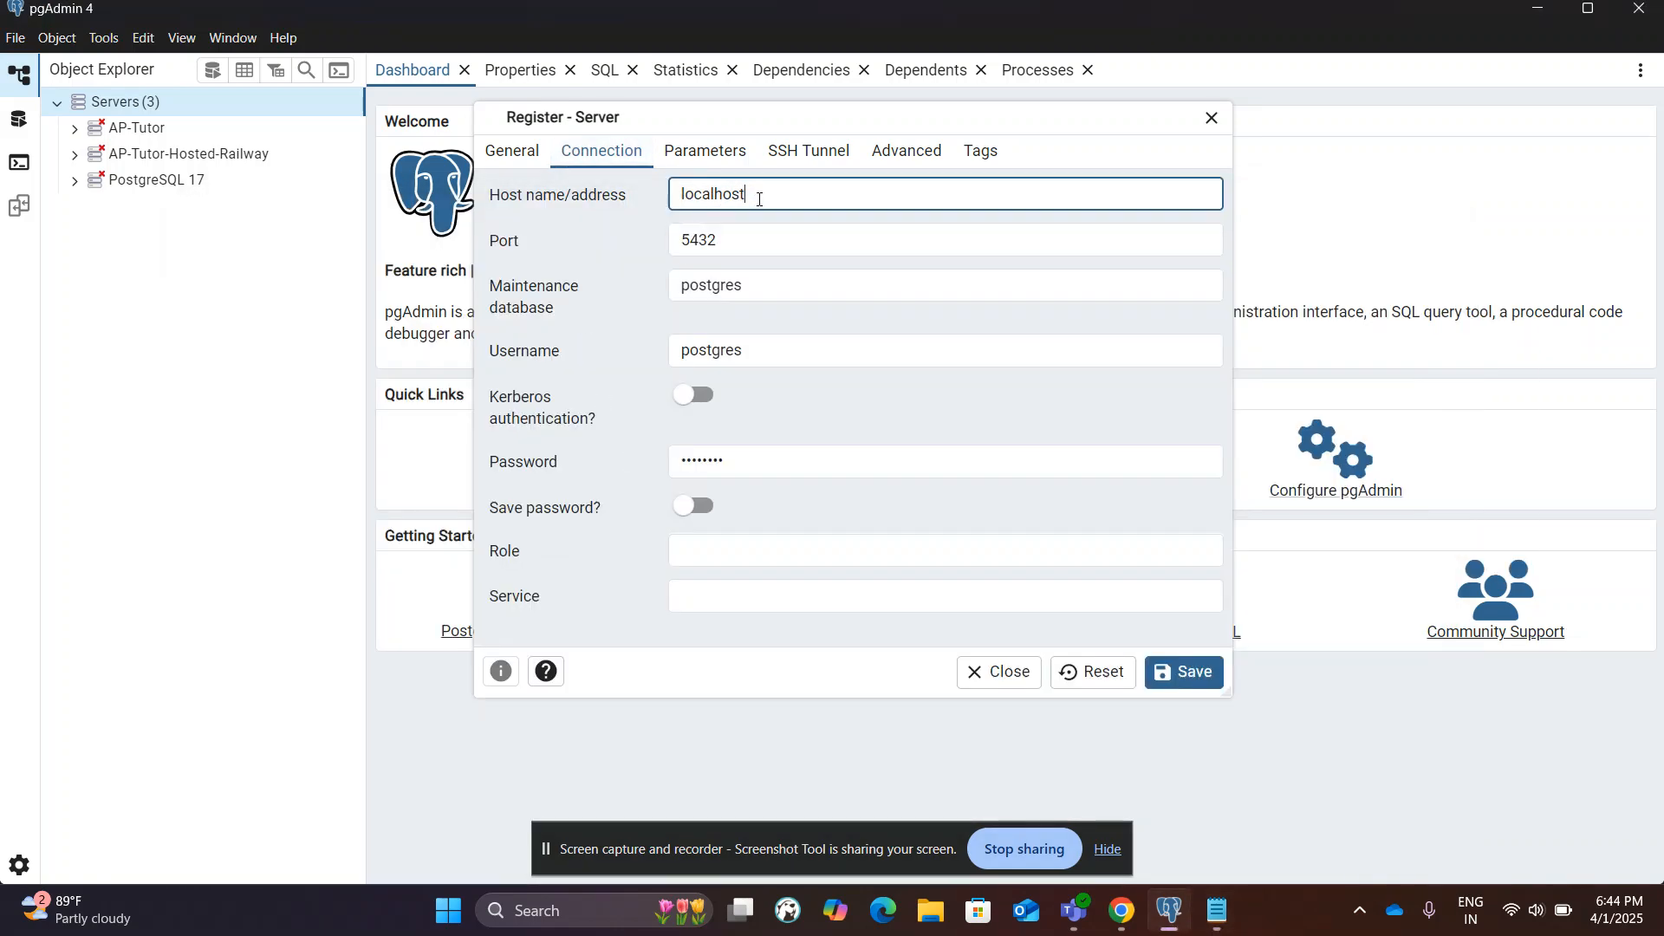
pyautogui.hotkey('alt', 'Tab')
pyautogui.moveTo(697, 305); pyautogui.dragTo(878, 310)
pyautogui.hotkey('ctrl', 'c')
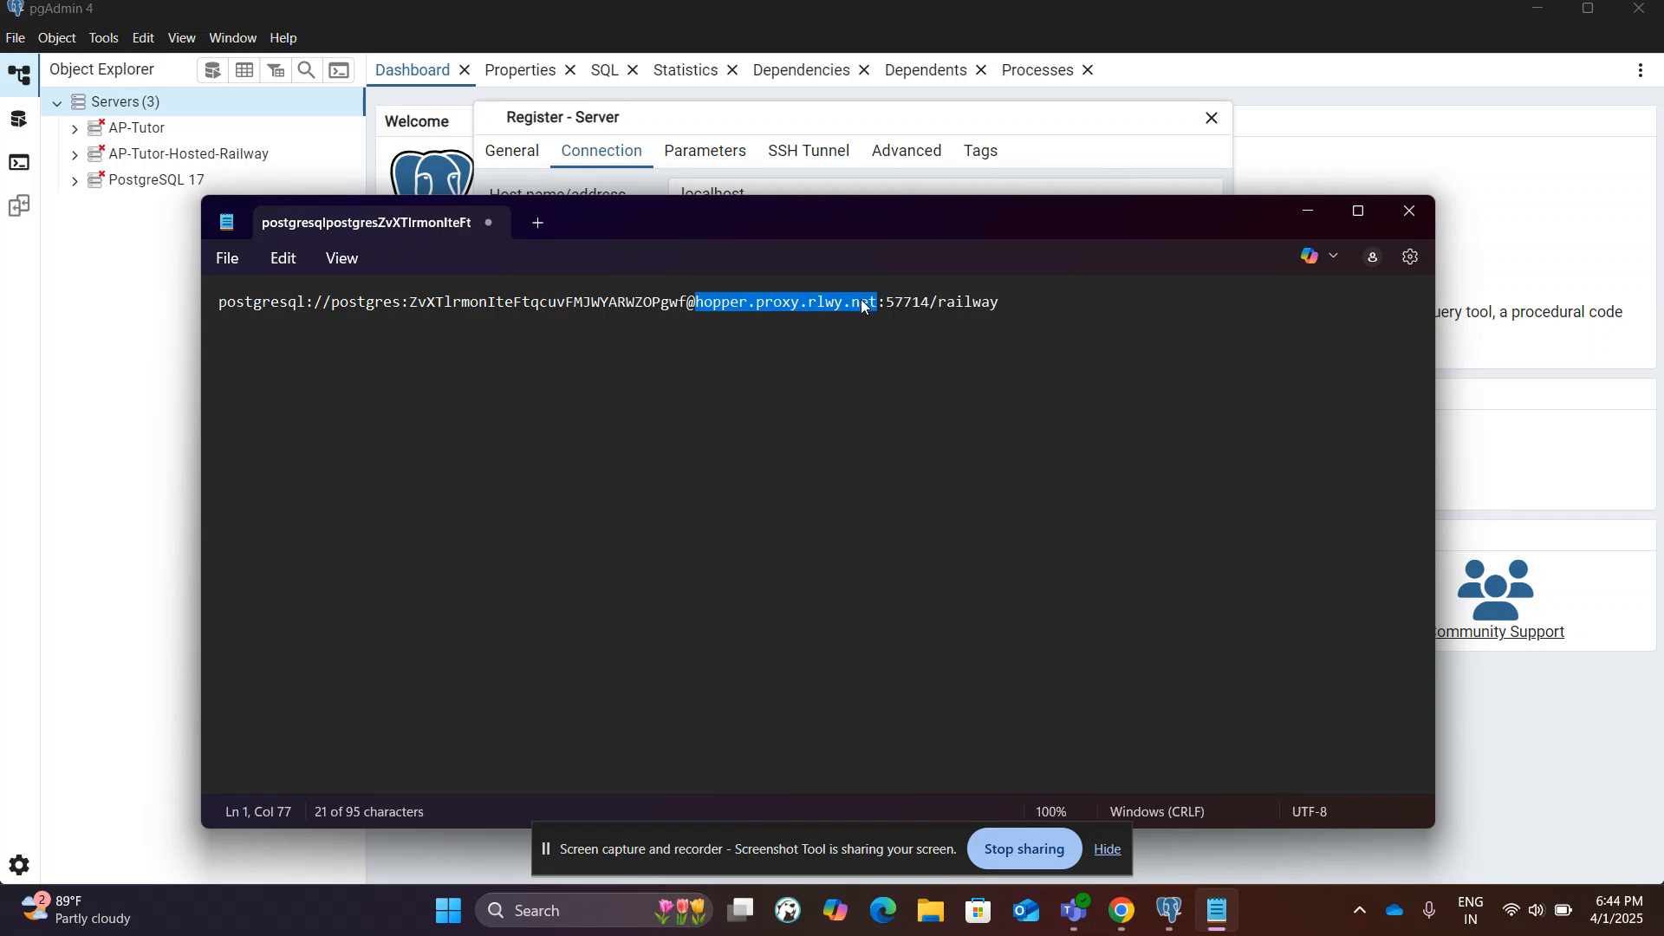
pyautogui.click(805, 191)
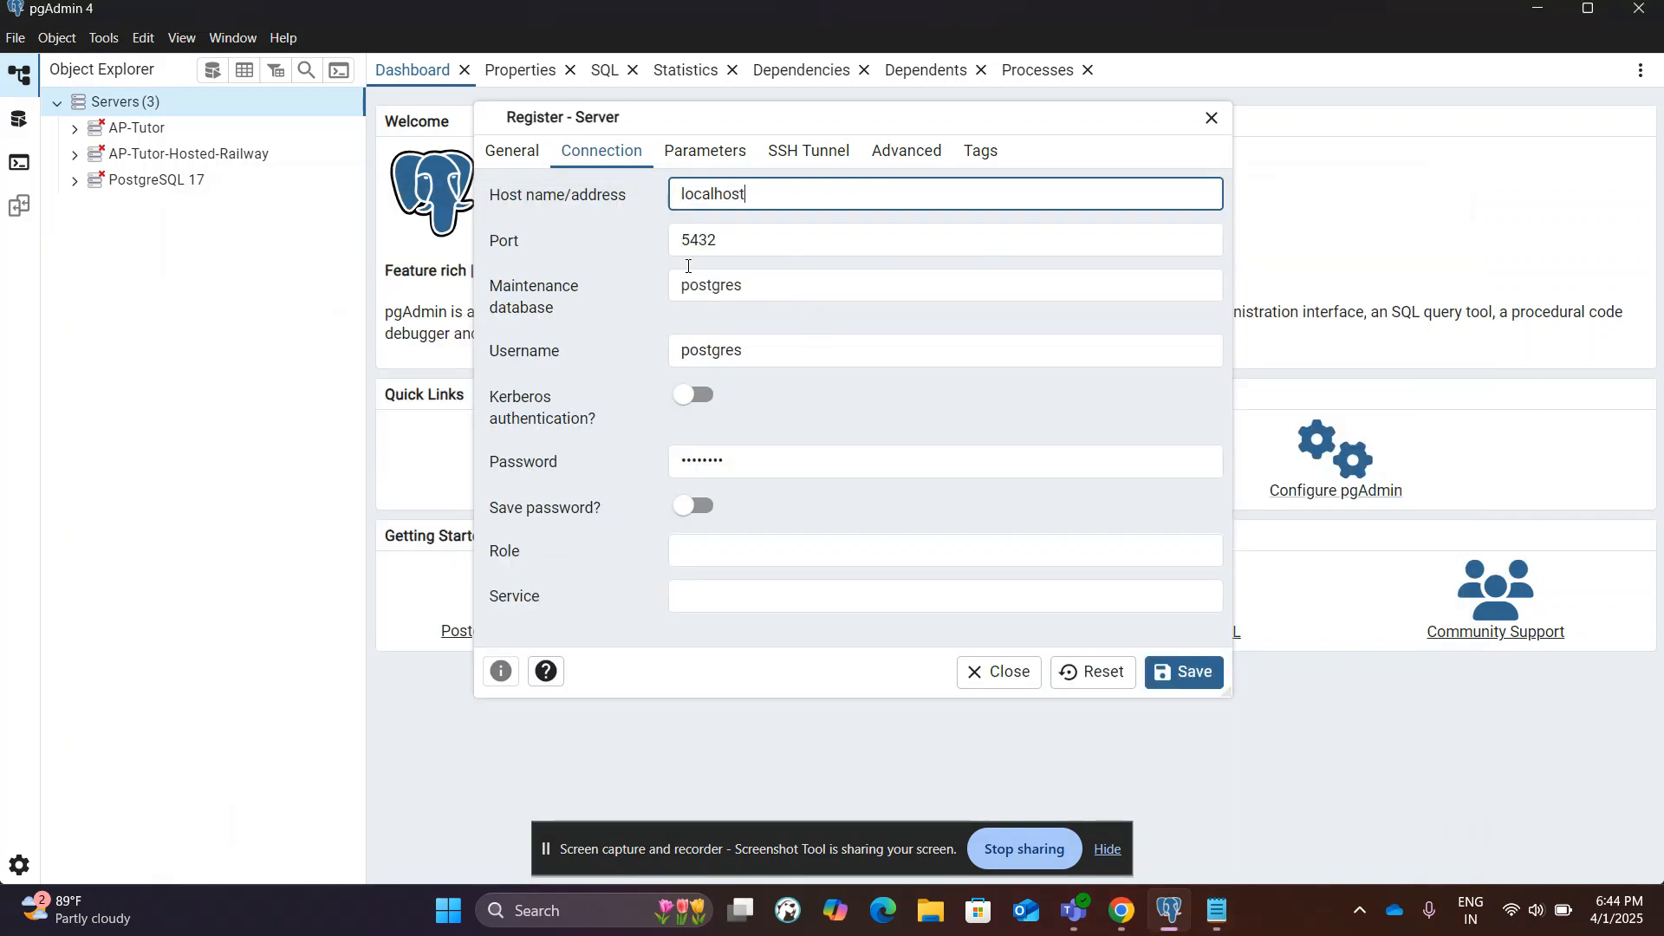
pyautogui.doubleClick(806, 191)
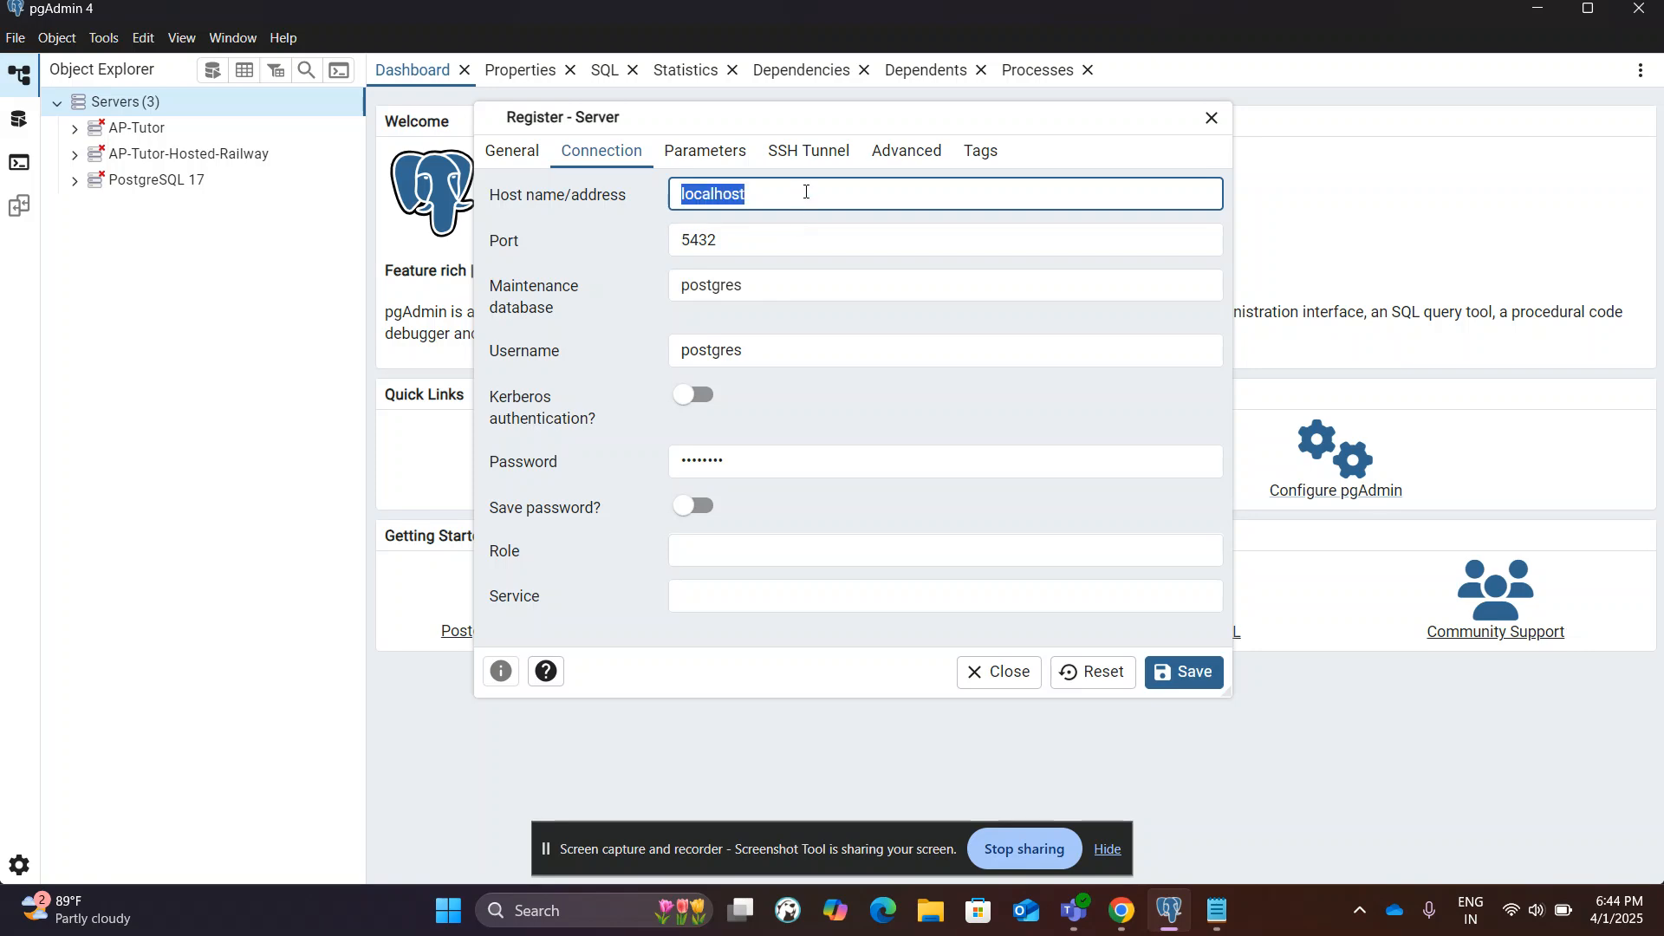
pyautogui.hotkey('ctrl', 'v')
# - Copy port 57714 from the URL in Notepad and set it as the registration's port
pyautogui.hotkey('alt', 'Tab')
pyautogui.click(817, 410)
pyautogui.hotkey('alt', 'Tab')
pyautogui.hotkey('alt', 'Tab')
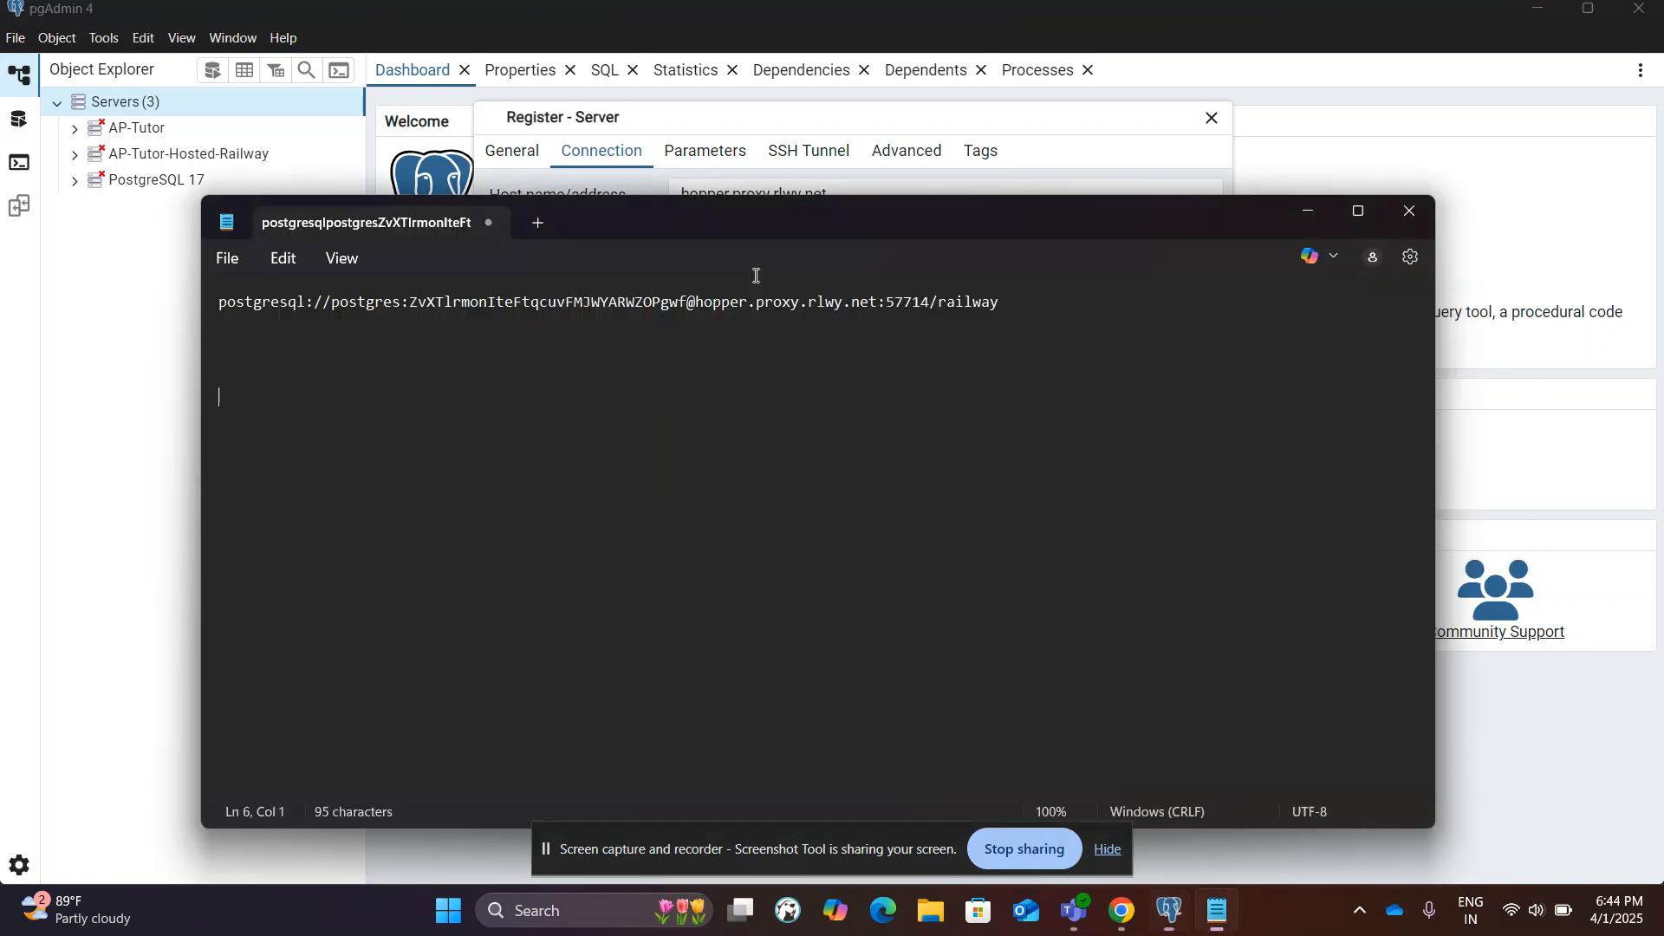
pyautogui.hotkey('alt', 'Tab')
pyautogui.click(724, 241)
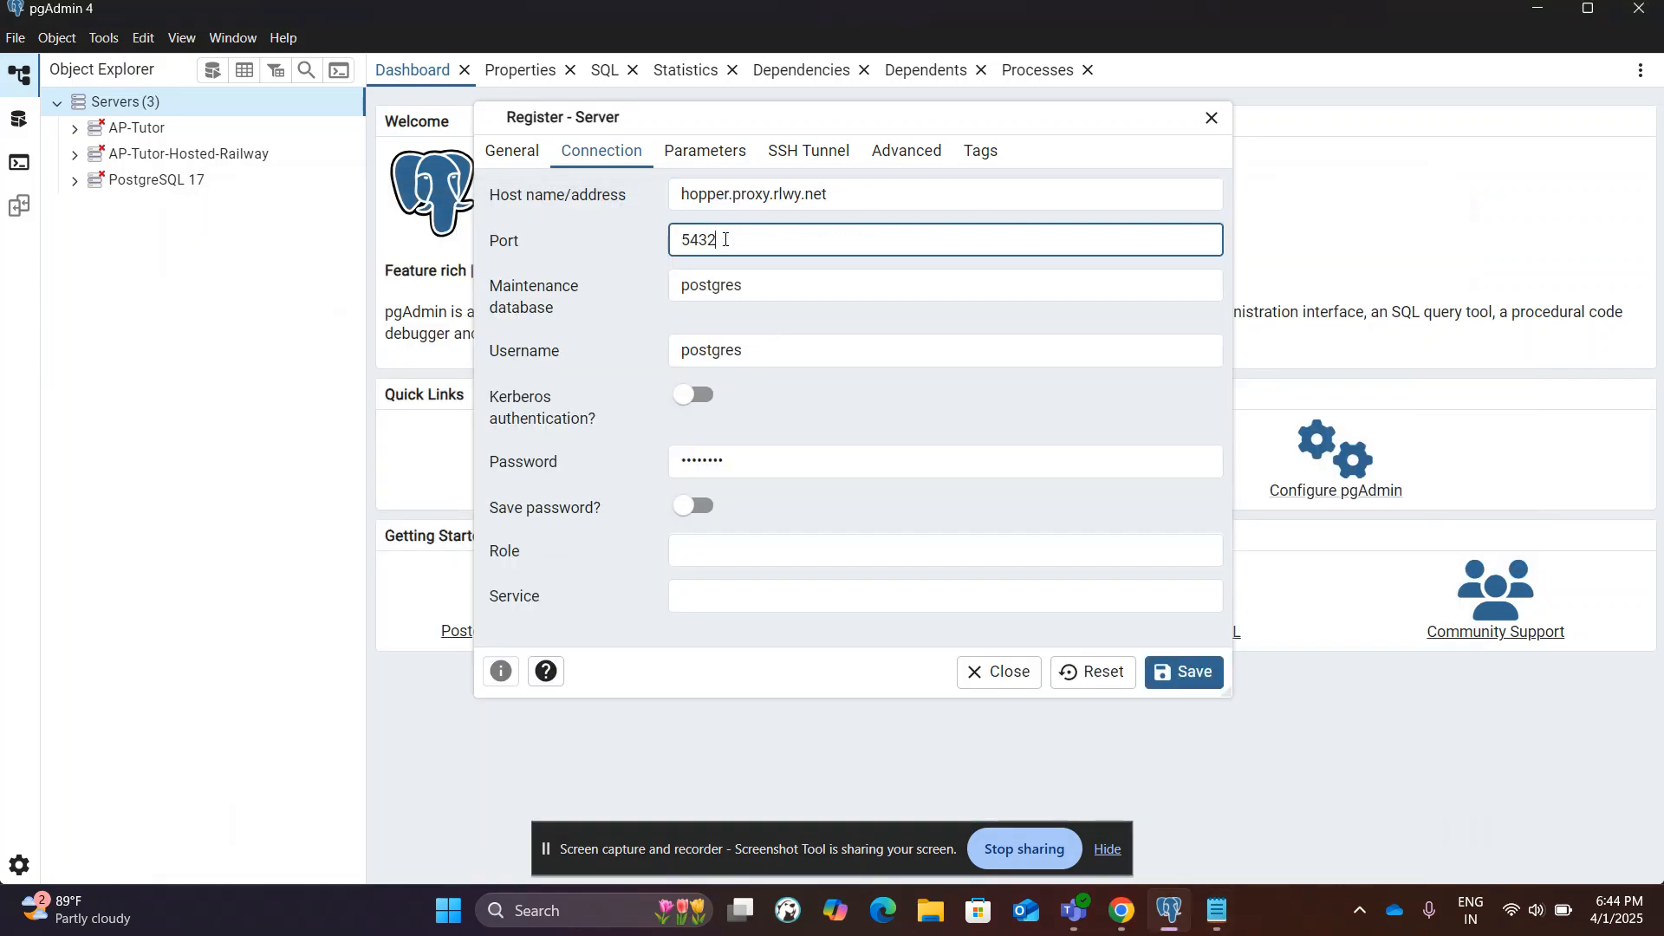
pyautogui.hotkey('alt', 'Tab')
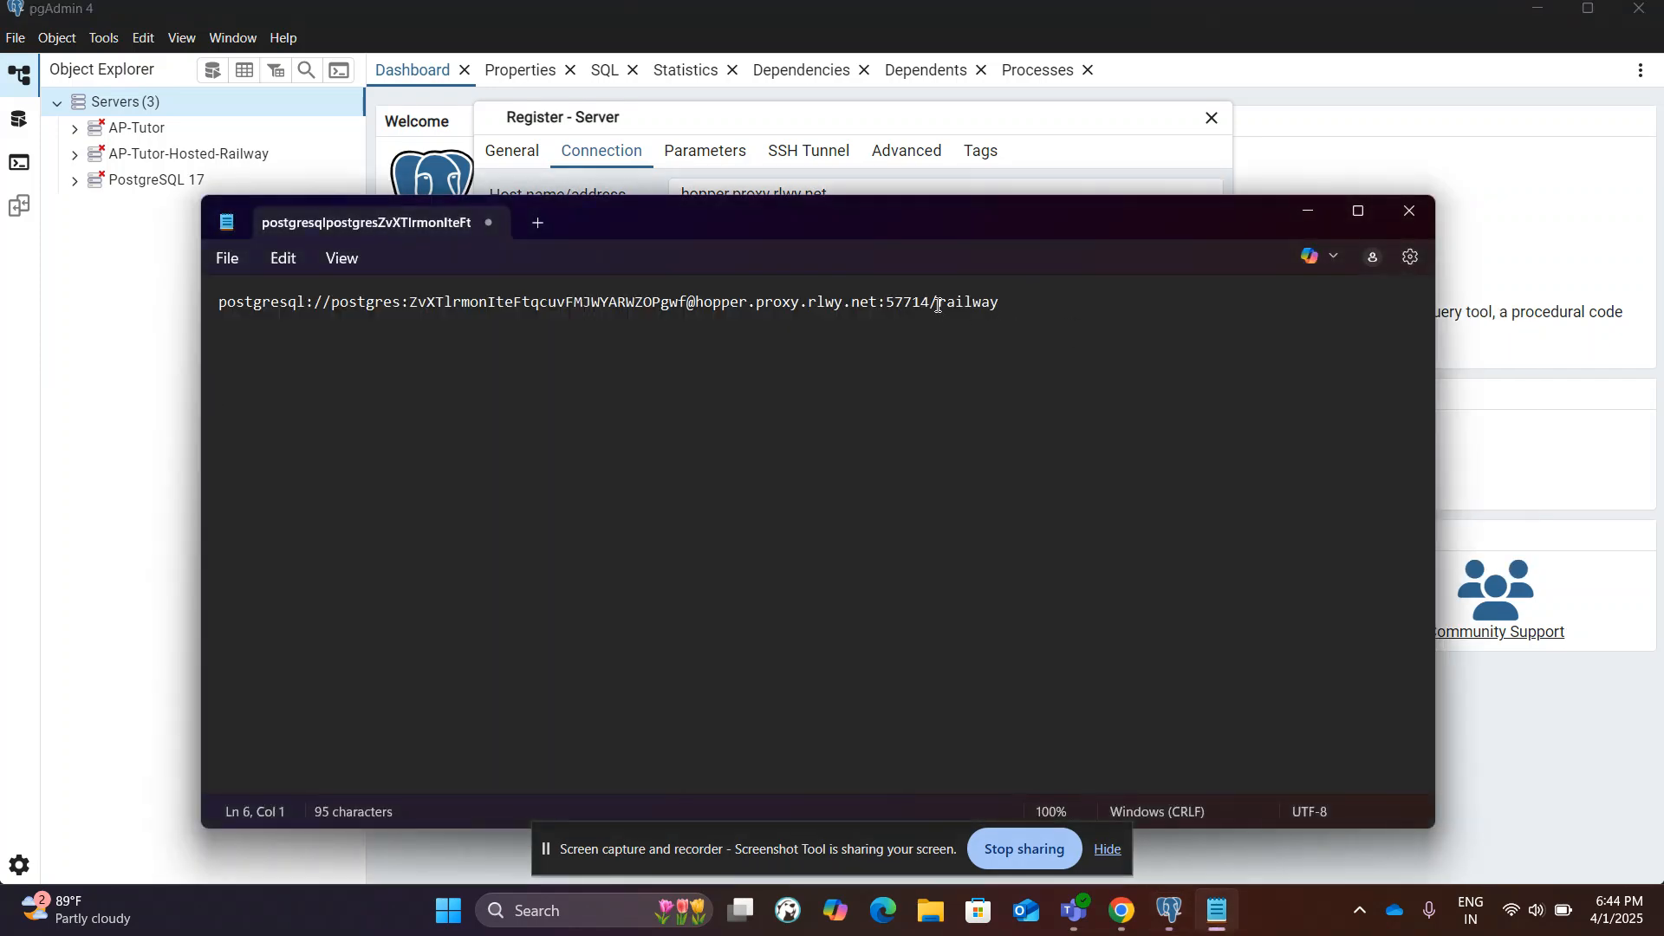
pyautogui.moveTo(931, 303); pyautogui.dragTo(885, 304)
pyautogui.hotkey('ctrl', 'c')
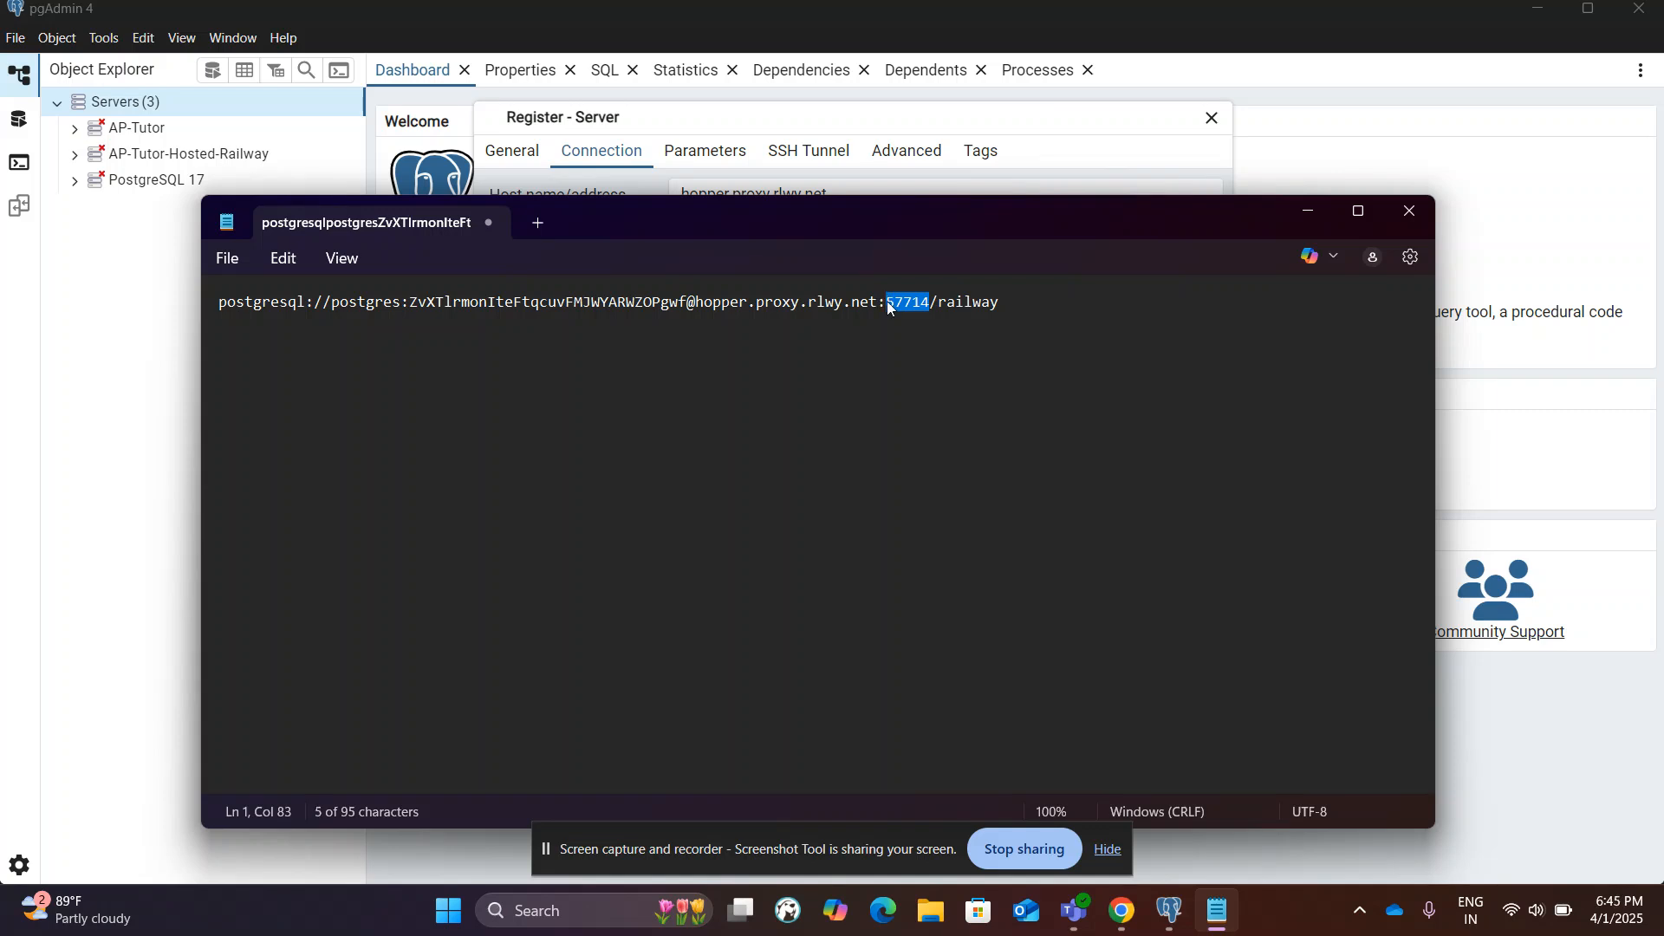
pyautogui.hotkey('alt', 'Tab')
pyautogui.doubleClick(753, 246)
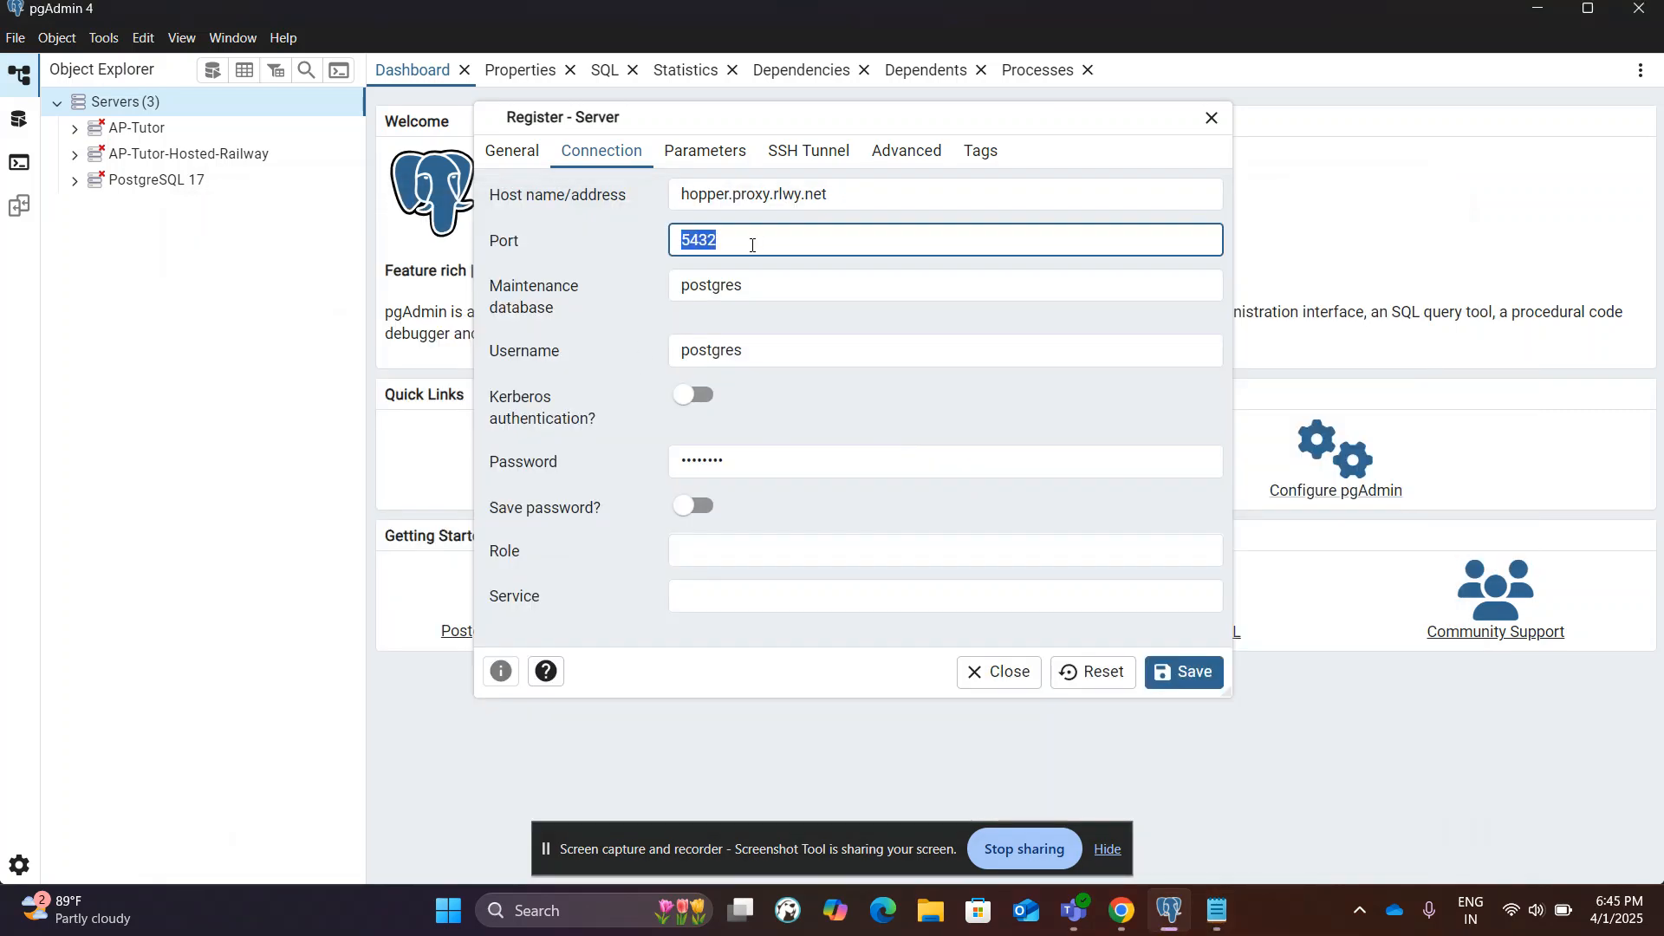
pyautogui.hotkey('ctrl', 'v')
# - Look up the database name at the end of the URL in Notepad and set the maintenance database to railway
pyautogui.hotkey('alt', 'Tab')
pyautogui.hotkey('alt', 'Tab')
pyautogui.click(571, 304)
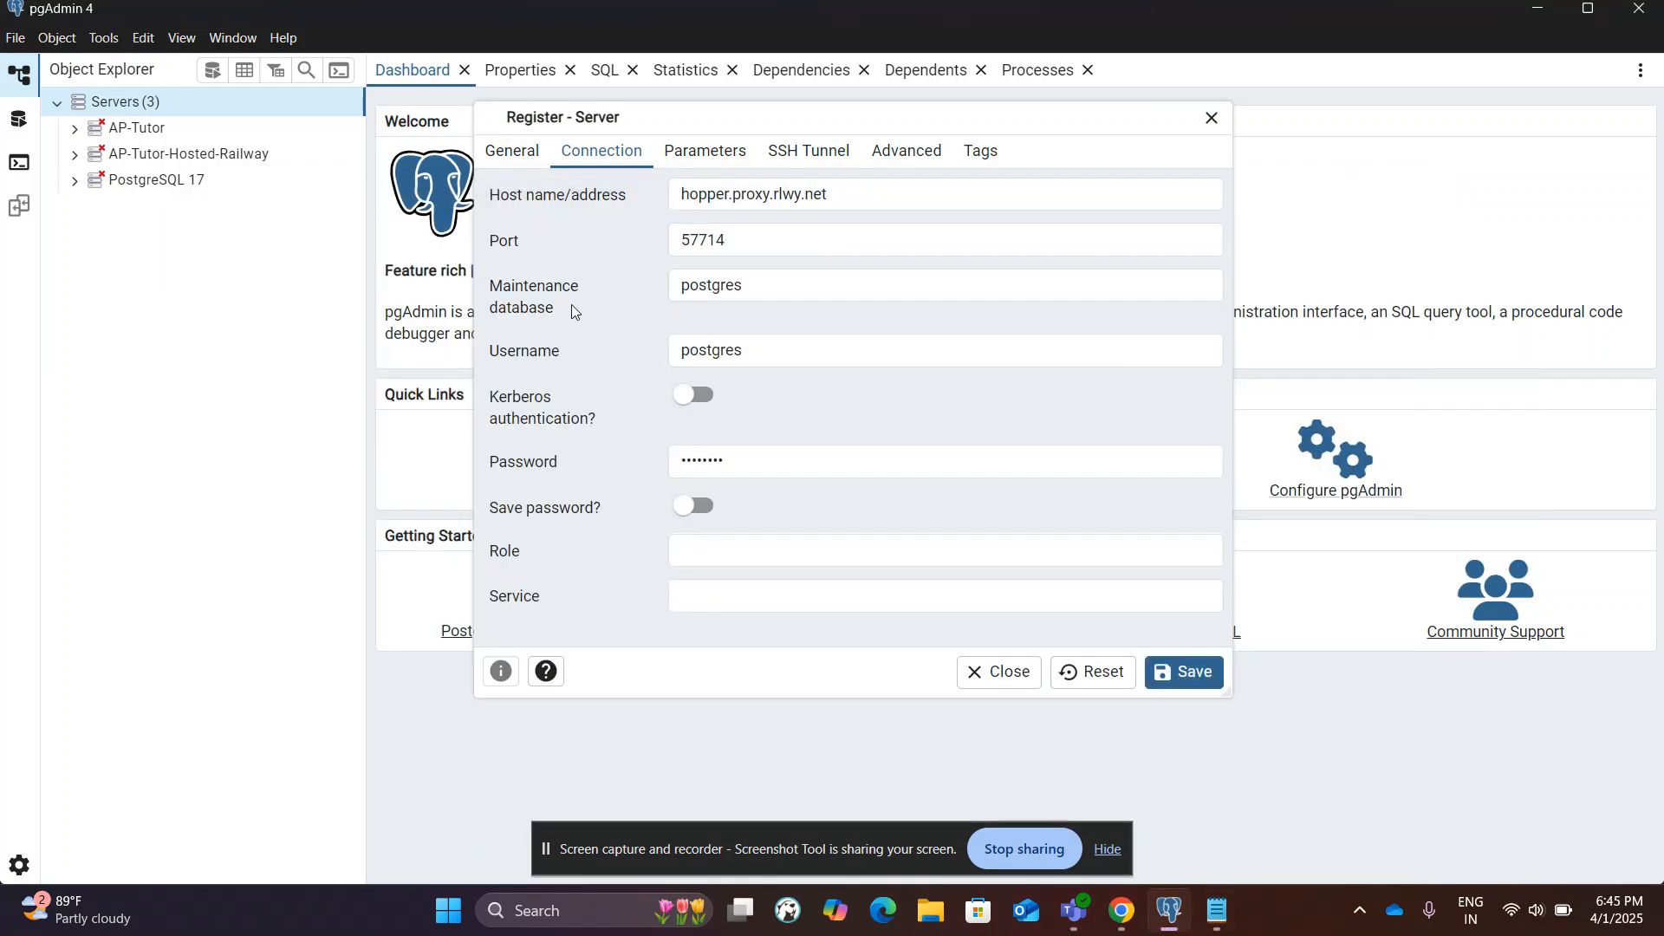
pyautogui.doubleClick(807, 295)
pyautogui.hotkey('alt', 'Tab')
pyautogui.click(929, 395)
pyautogui.moveTo(1008, 309); pyautogui.dragTo(942, 300)
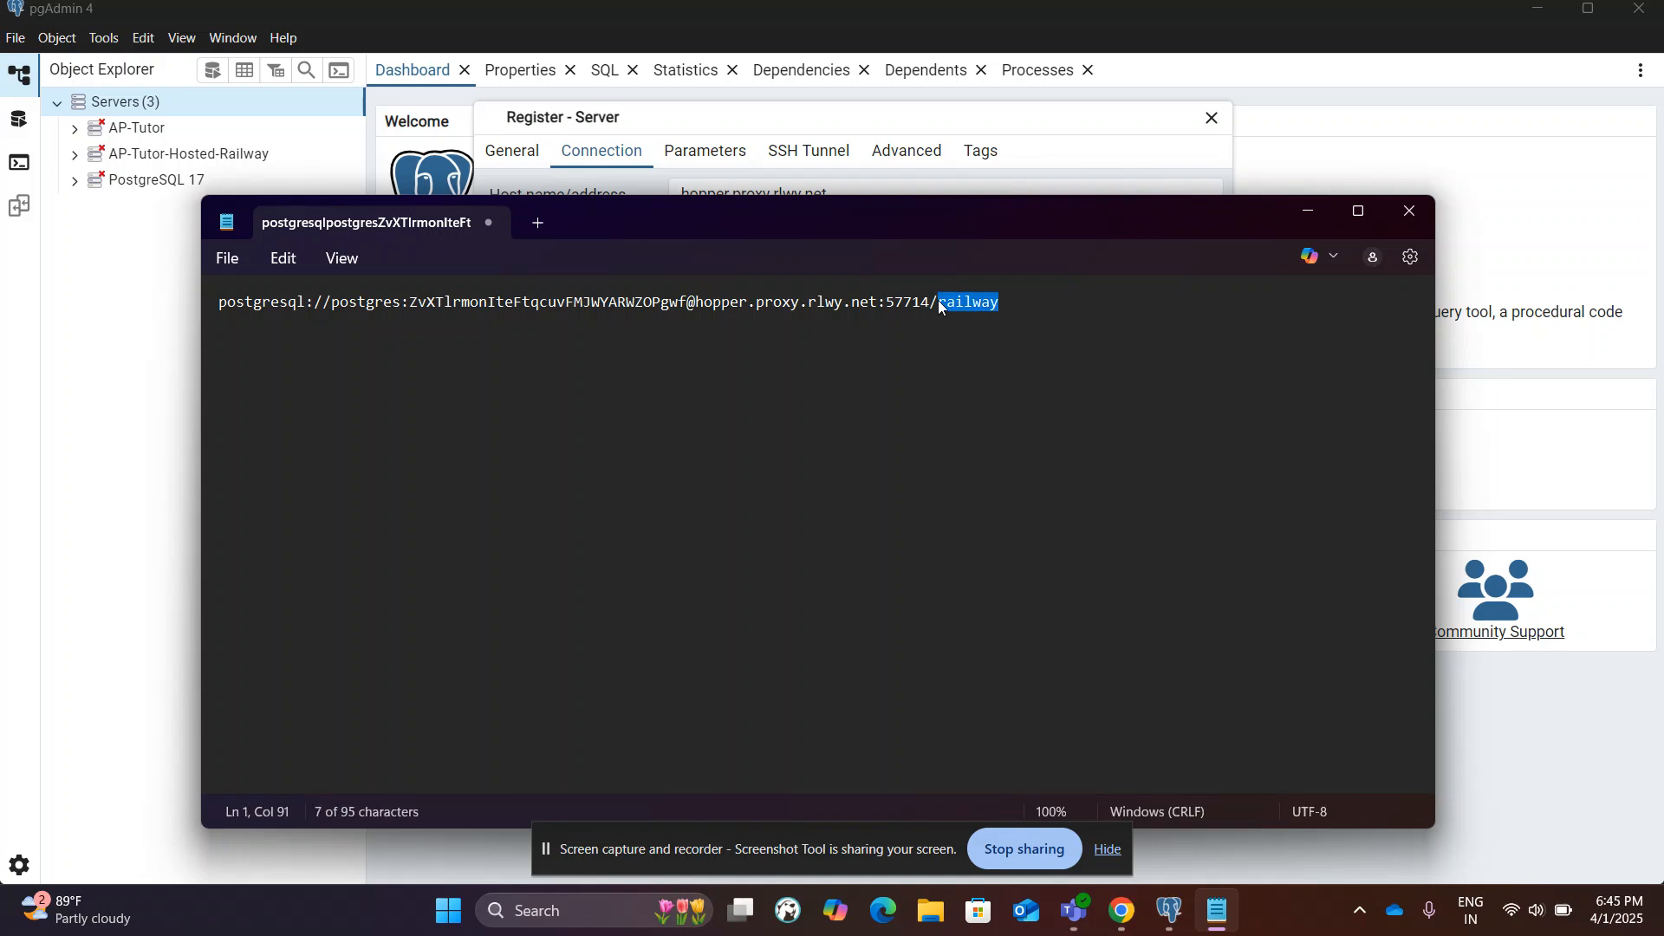
pyautogui.hotkey('alt', 'Tab')
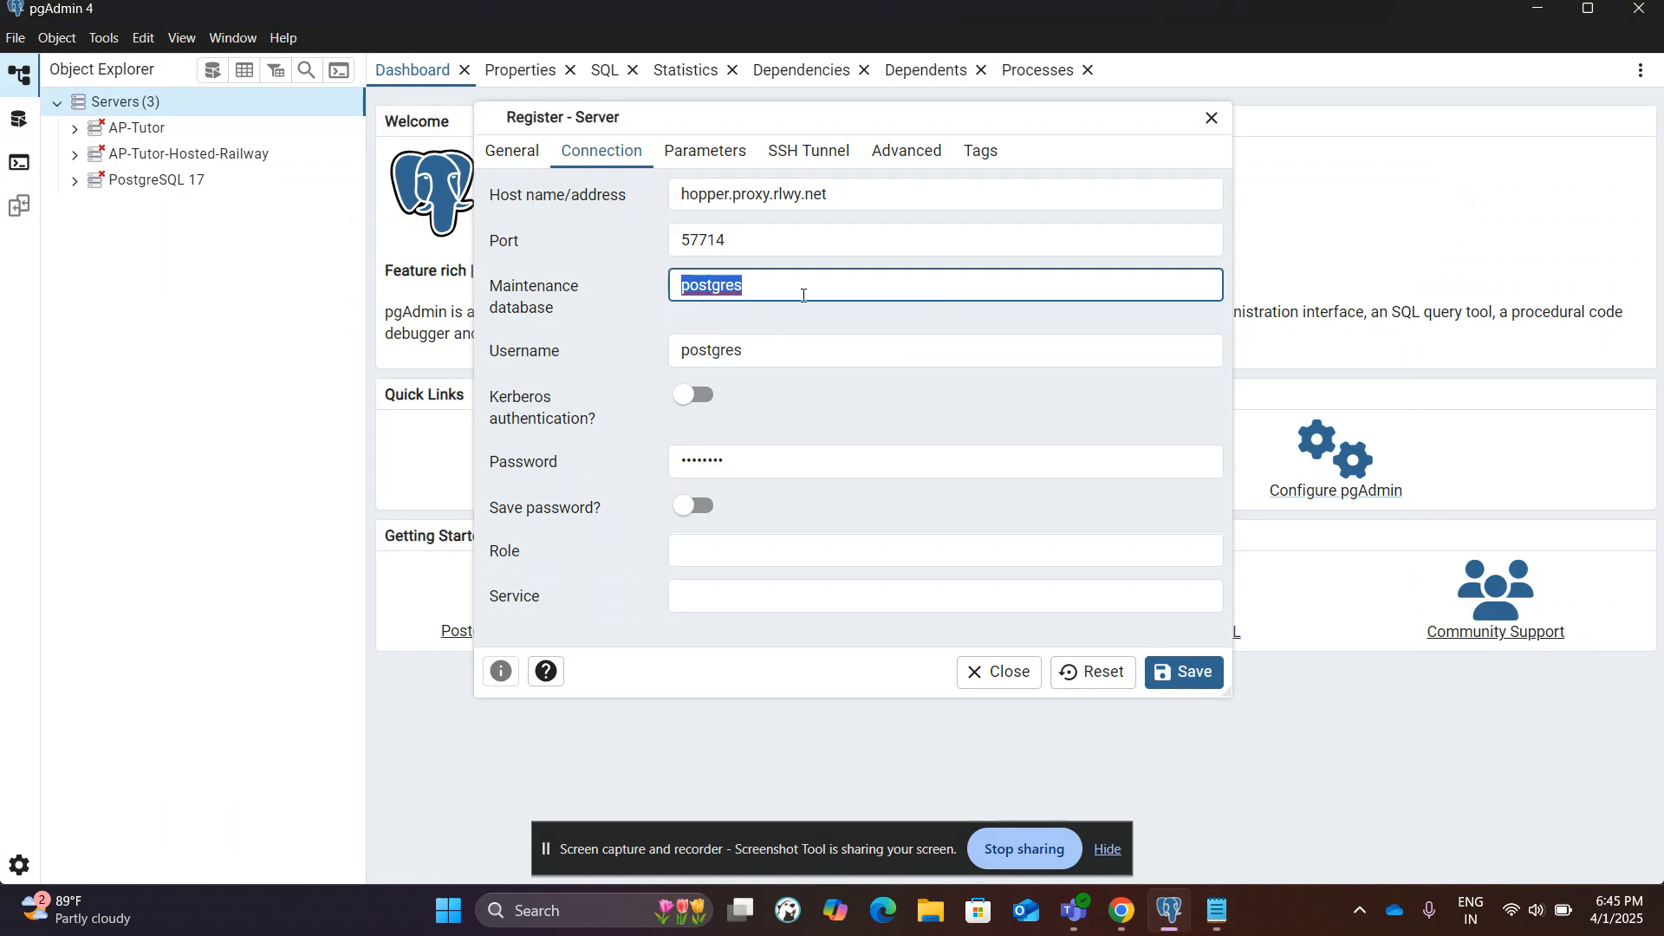
pyautogui.write('railway')
# - Compare the registration's username with the user name in the connection URL in Notepad
pyautogui.click(783, 356)
pyautogui.hotkey('alt', 'Tab')
pyautogui.click(624, 358)
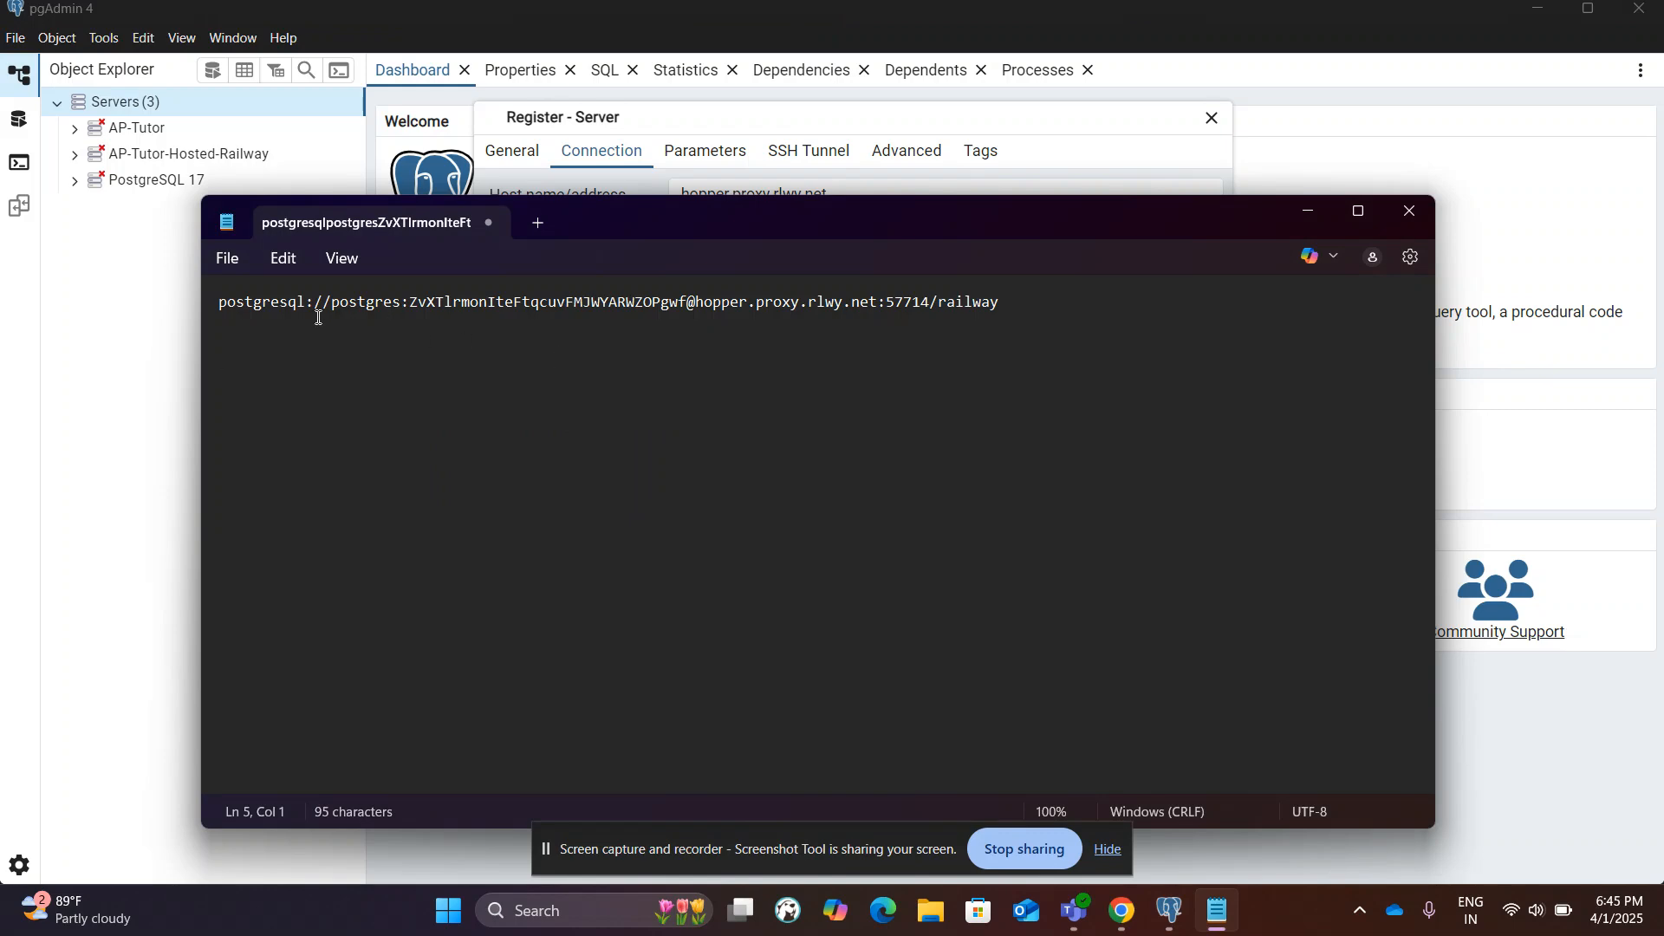
pyautogui.hotkey('alt', 'Tab')
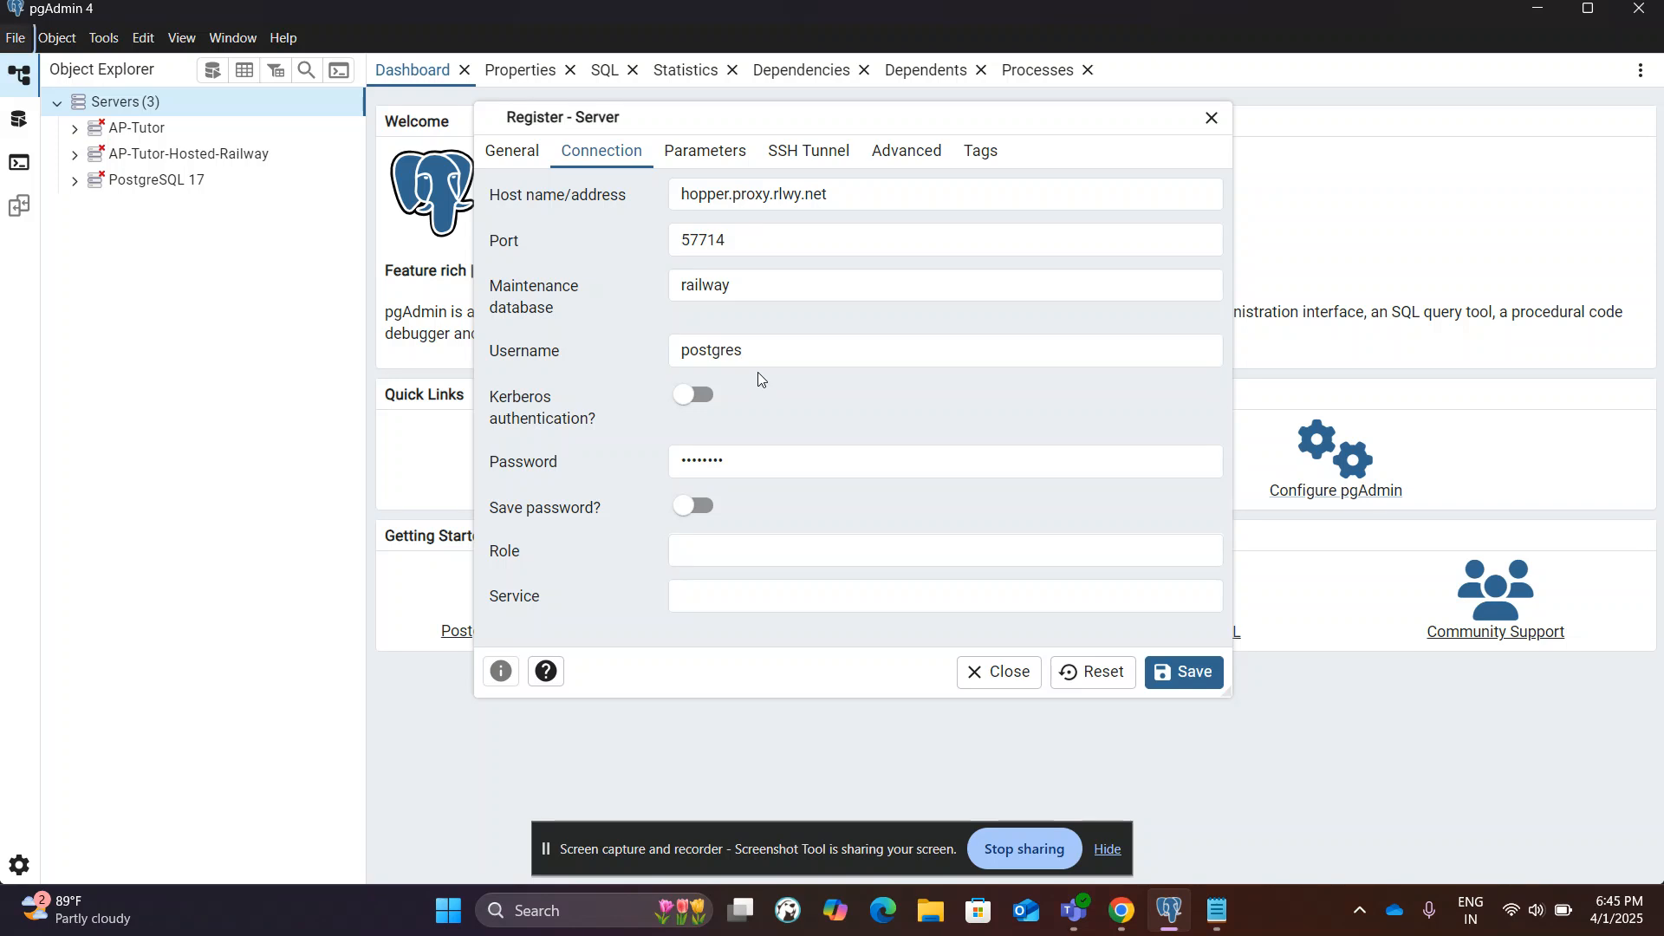
# - Copy the password from the connection URL in Notepad and paste it over the registration's existing password
pyautogui.hotkey('alt', 'Tab')
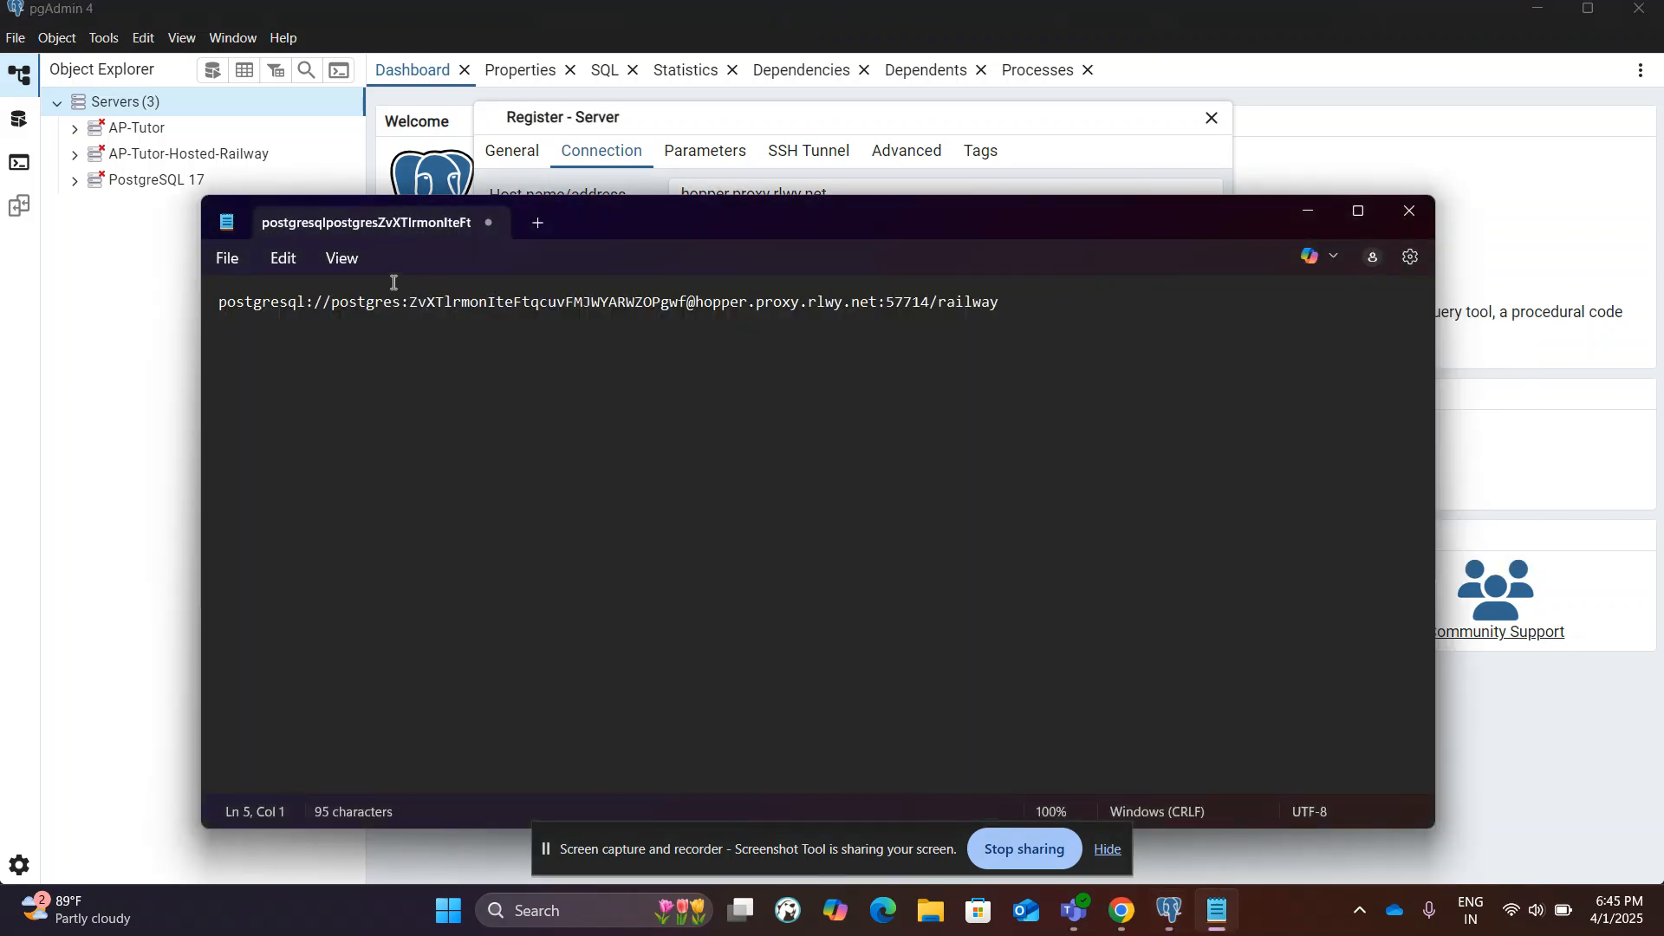
pyautogui.moveTo(410, 304); pyautogui.dragTo(689, 305)
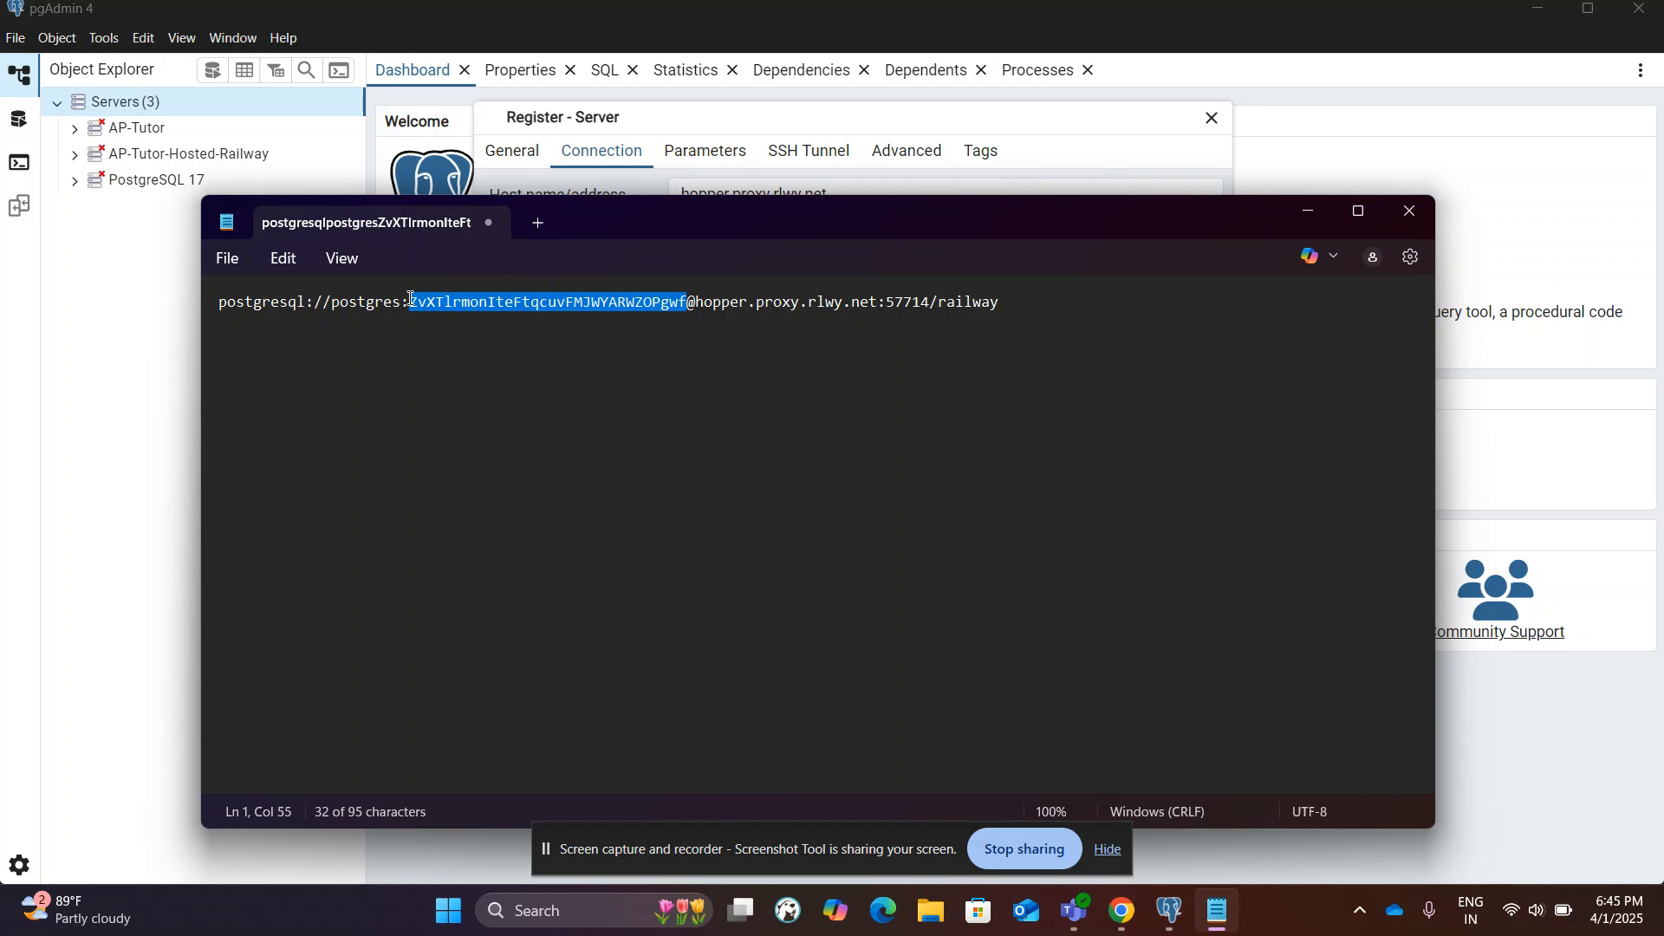
pyautogui.hotkey('alt', 'Tab')
pyautogui.click(747, 461)
pyautogui.hotkey('ctrl', 'a')
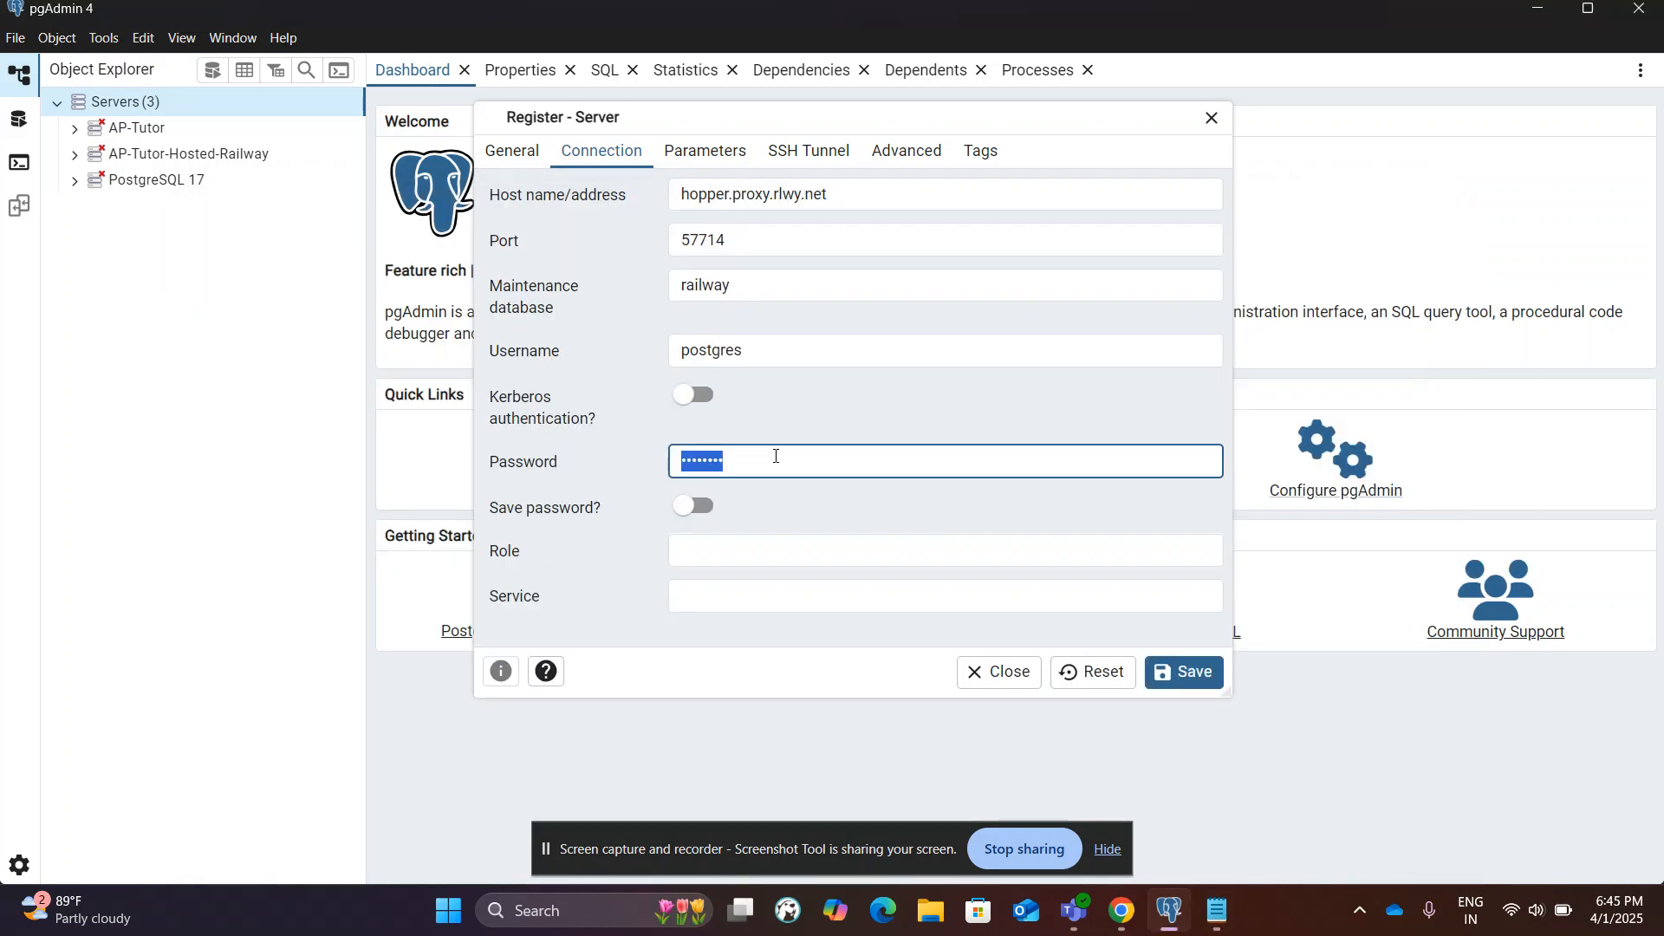
pyautogui.hotkey('ctrl', 'v')
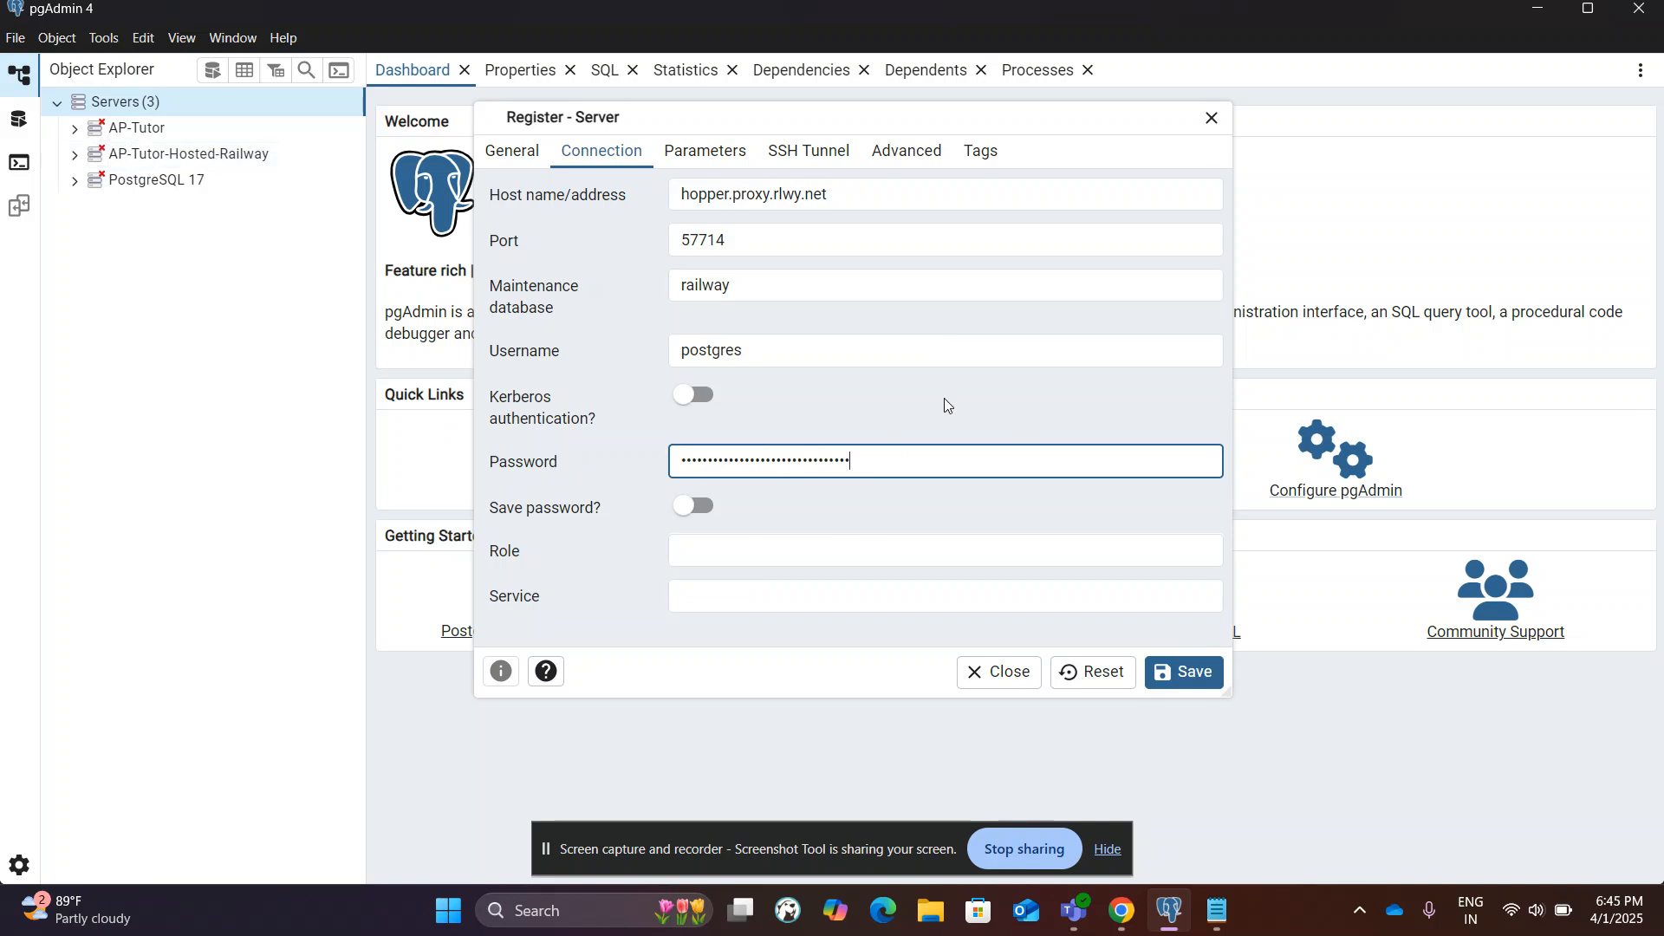
# - Try to save the Application-hotestedRailway registration, rechecking the URL in Notepad and keeping the dialog open while it saves
pyautogui.click(1191, 676)
pyautogui.hotkey('alt', 'Tab')
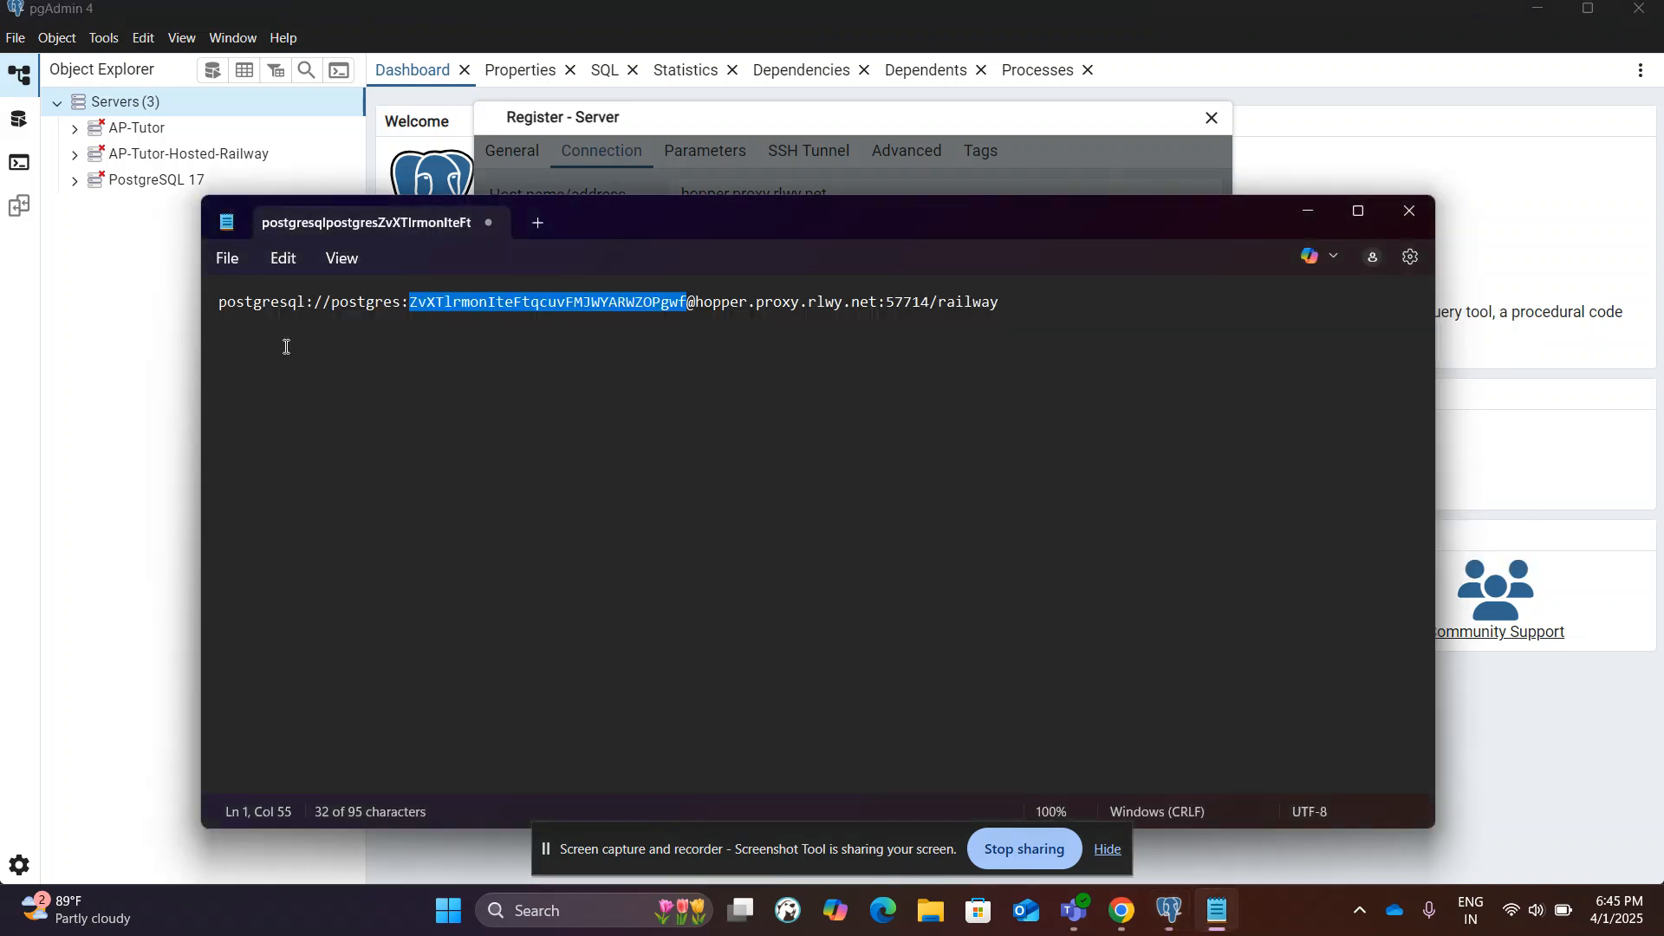
pyautogui.click(390, 336)
pyautogui.hotkey('alt', 'Tab')
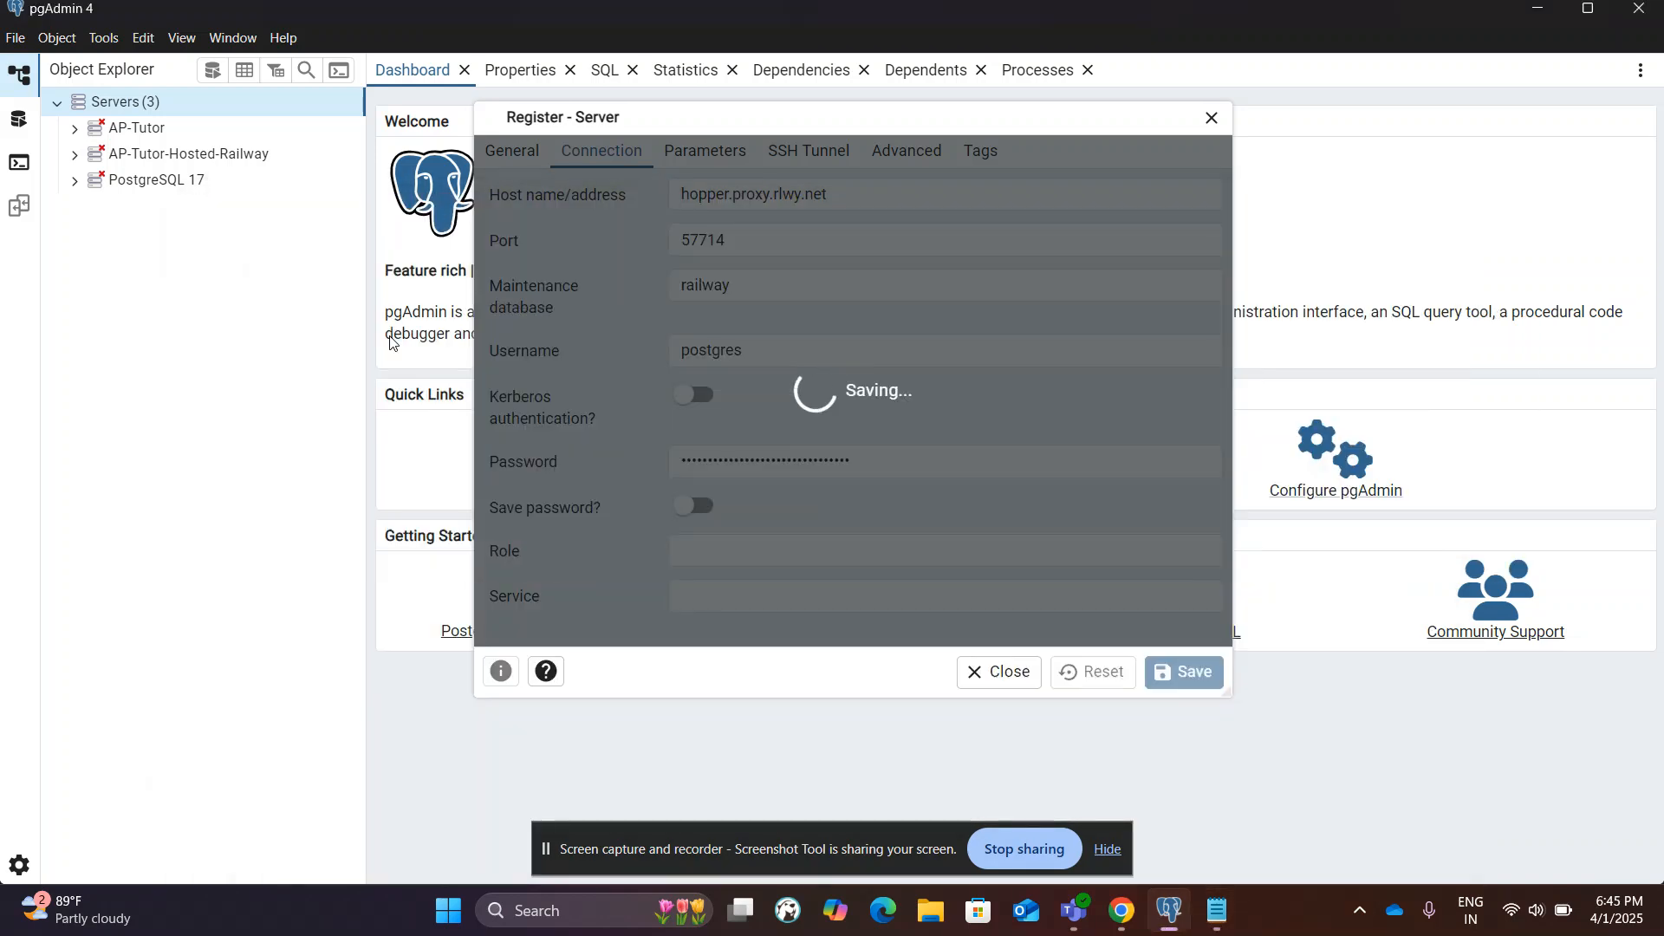
pyautogui.click(979, 677)
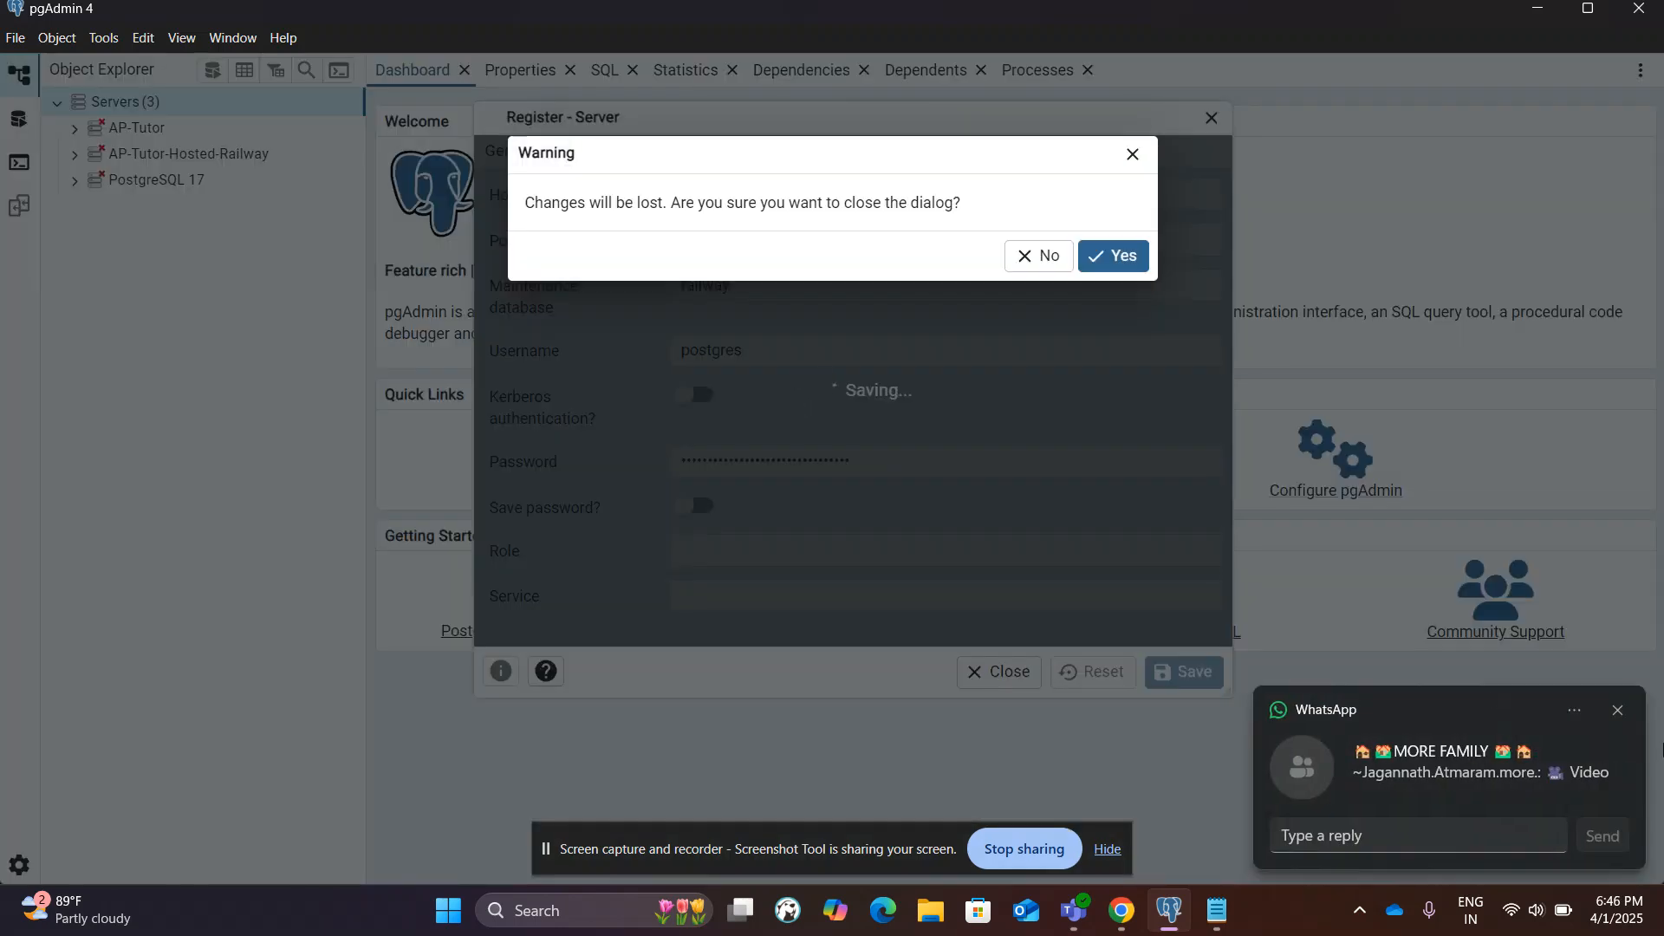
pyautogui.click(1039, 256)
# - Try to connect to the existing AP-Tutor-Hosted-Railway server by entering the database user's password
pyautogui.doubleClick(171, 154)
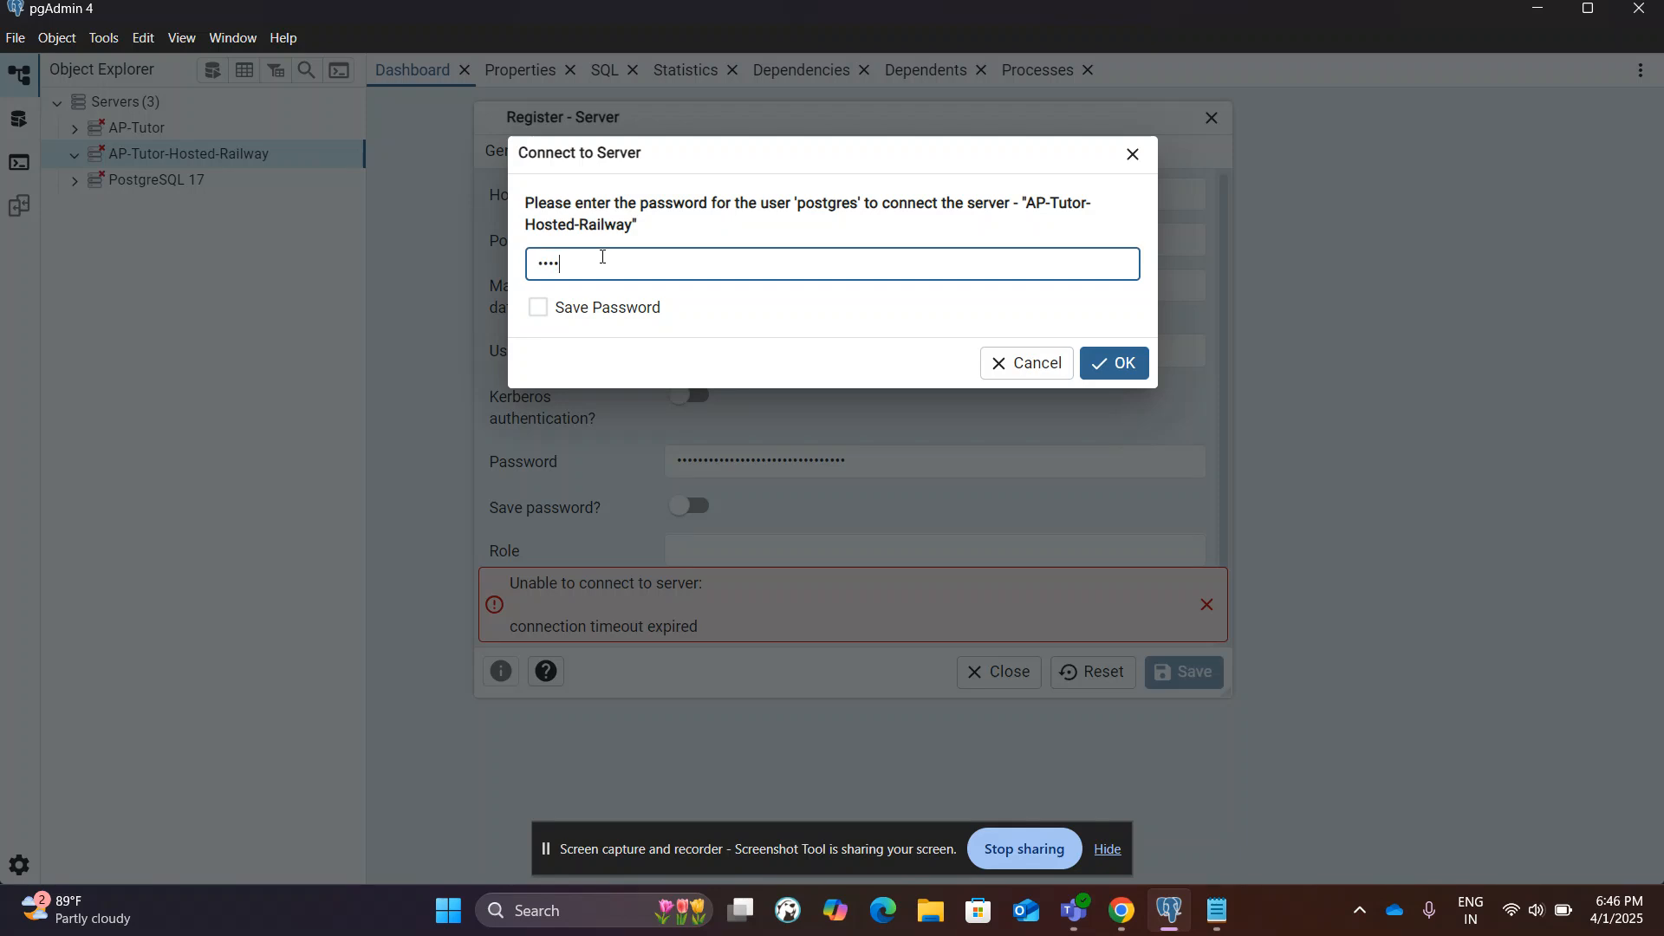
pyautogui.press('Return')
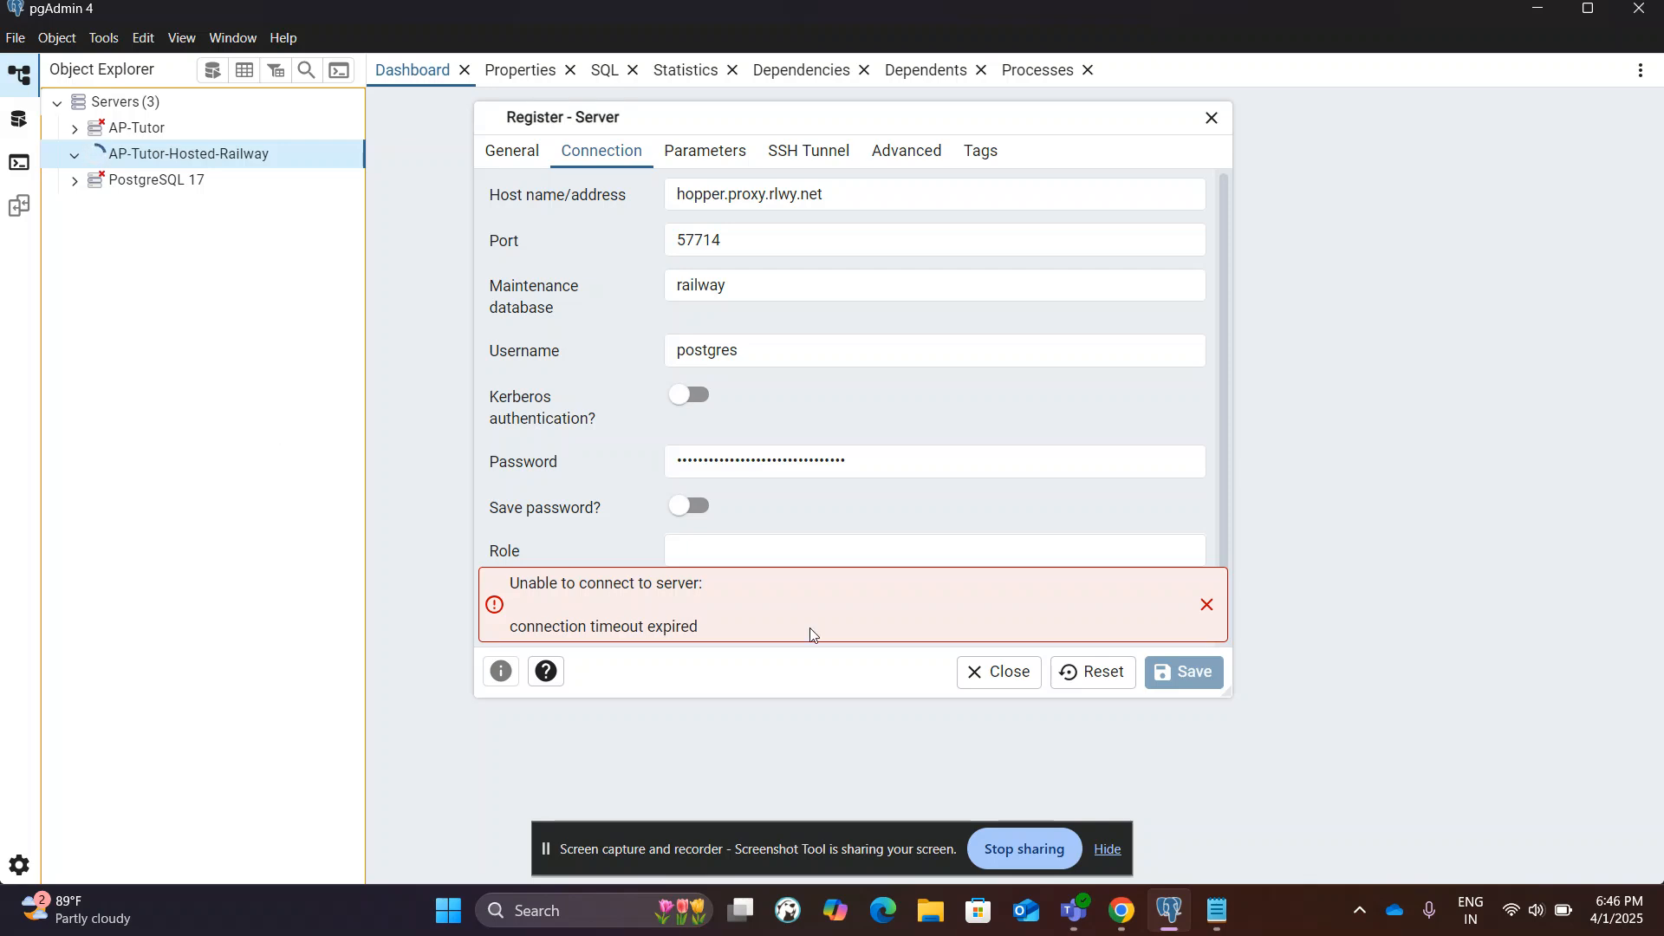
# - Dismiss the registration error, retry the AP-Tutor-Hosted-Railway connection, and close the Register - Server dialog, discarding its changes
pyautogui.click(1206, 607)
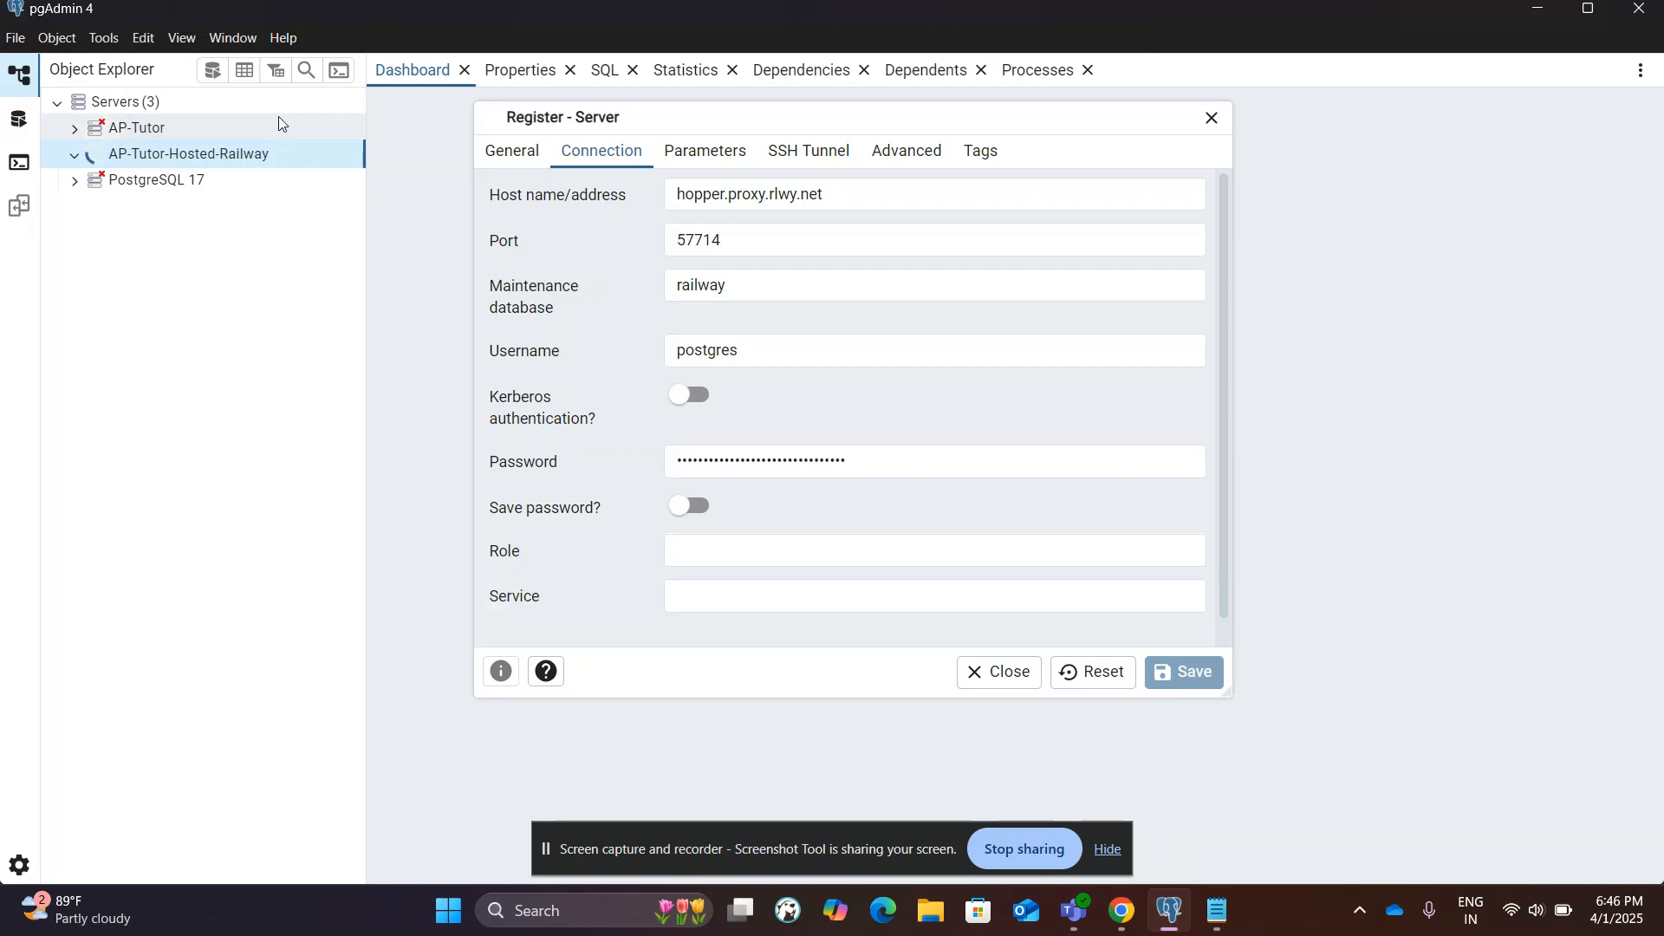
pyautogui.click(1032, 672)
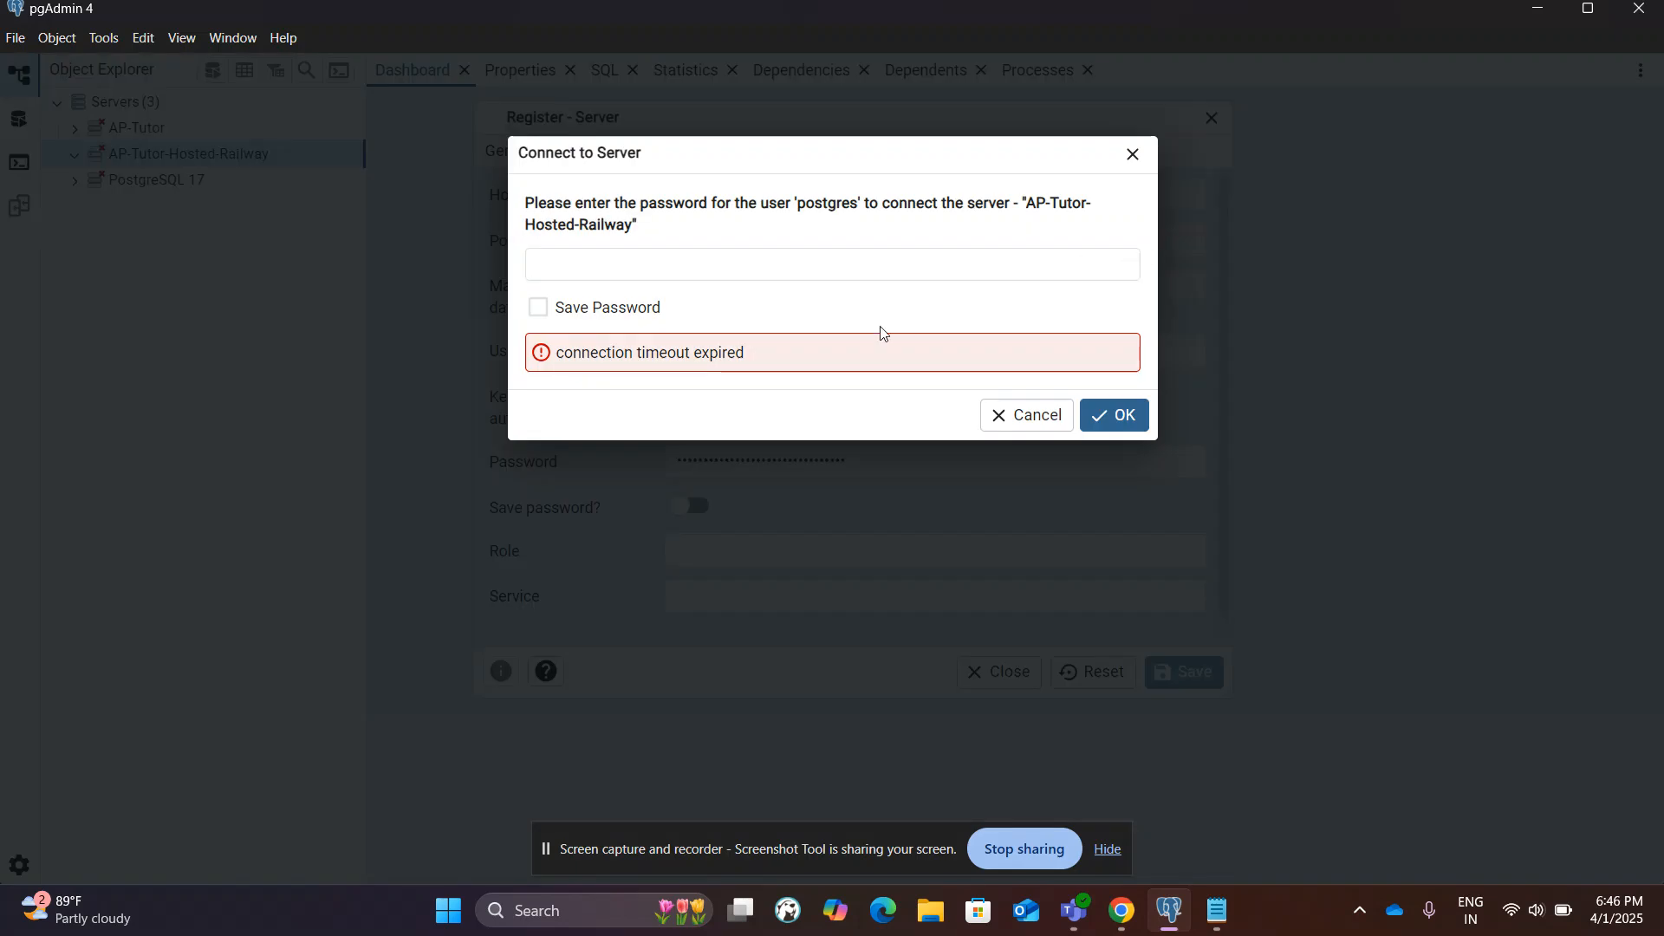
pyautogui.click(1112, 418)
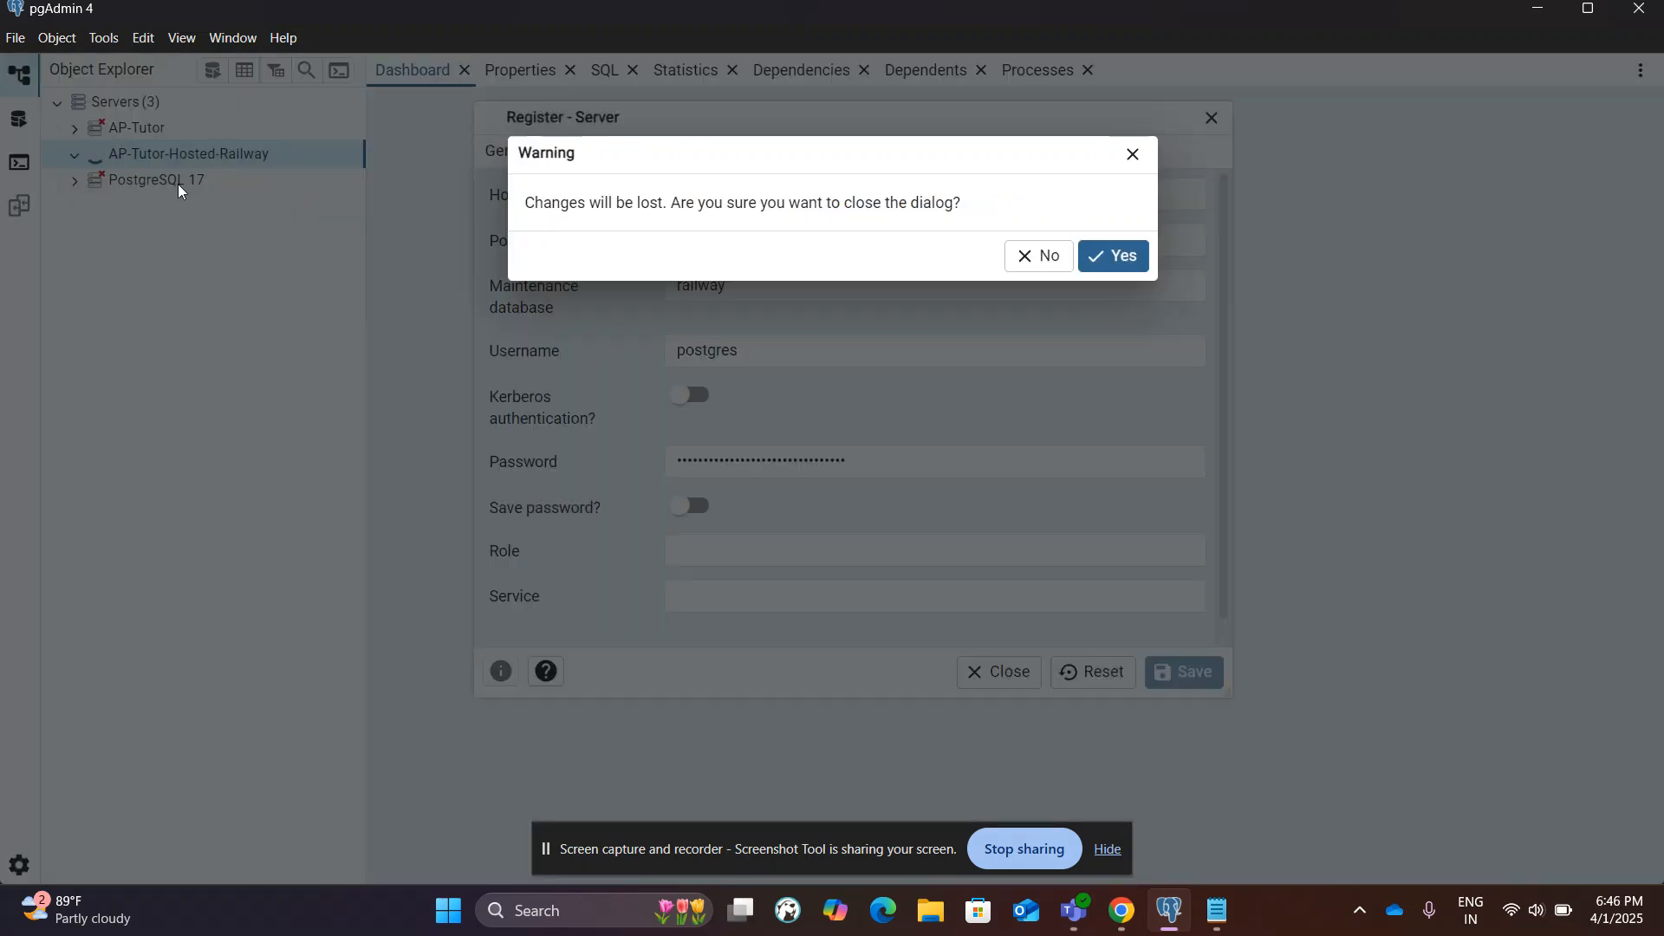
pyautogui.click(1123, 264)
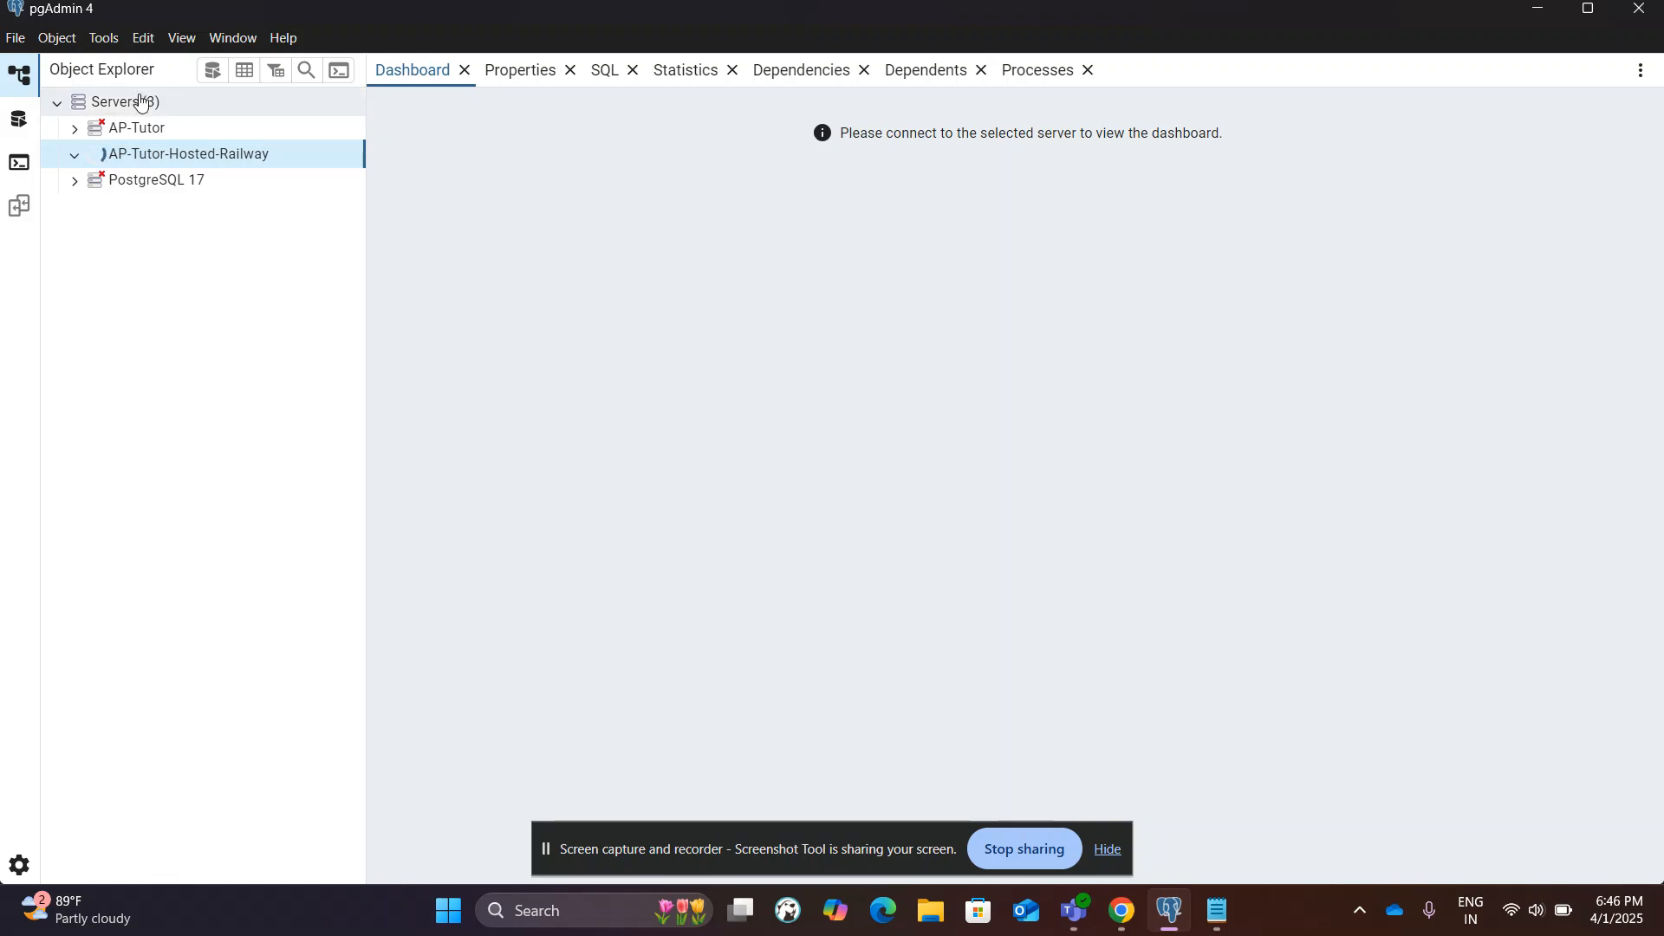
# - Switch to the Railway project in Chrome and examine the landing_page table in the Postgres service's data
pyautogui.hotkey('alt', 'Tab')
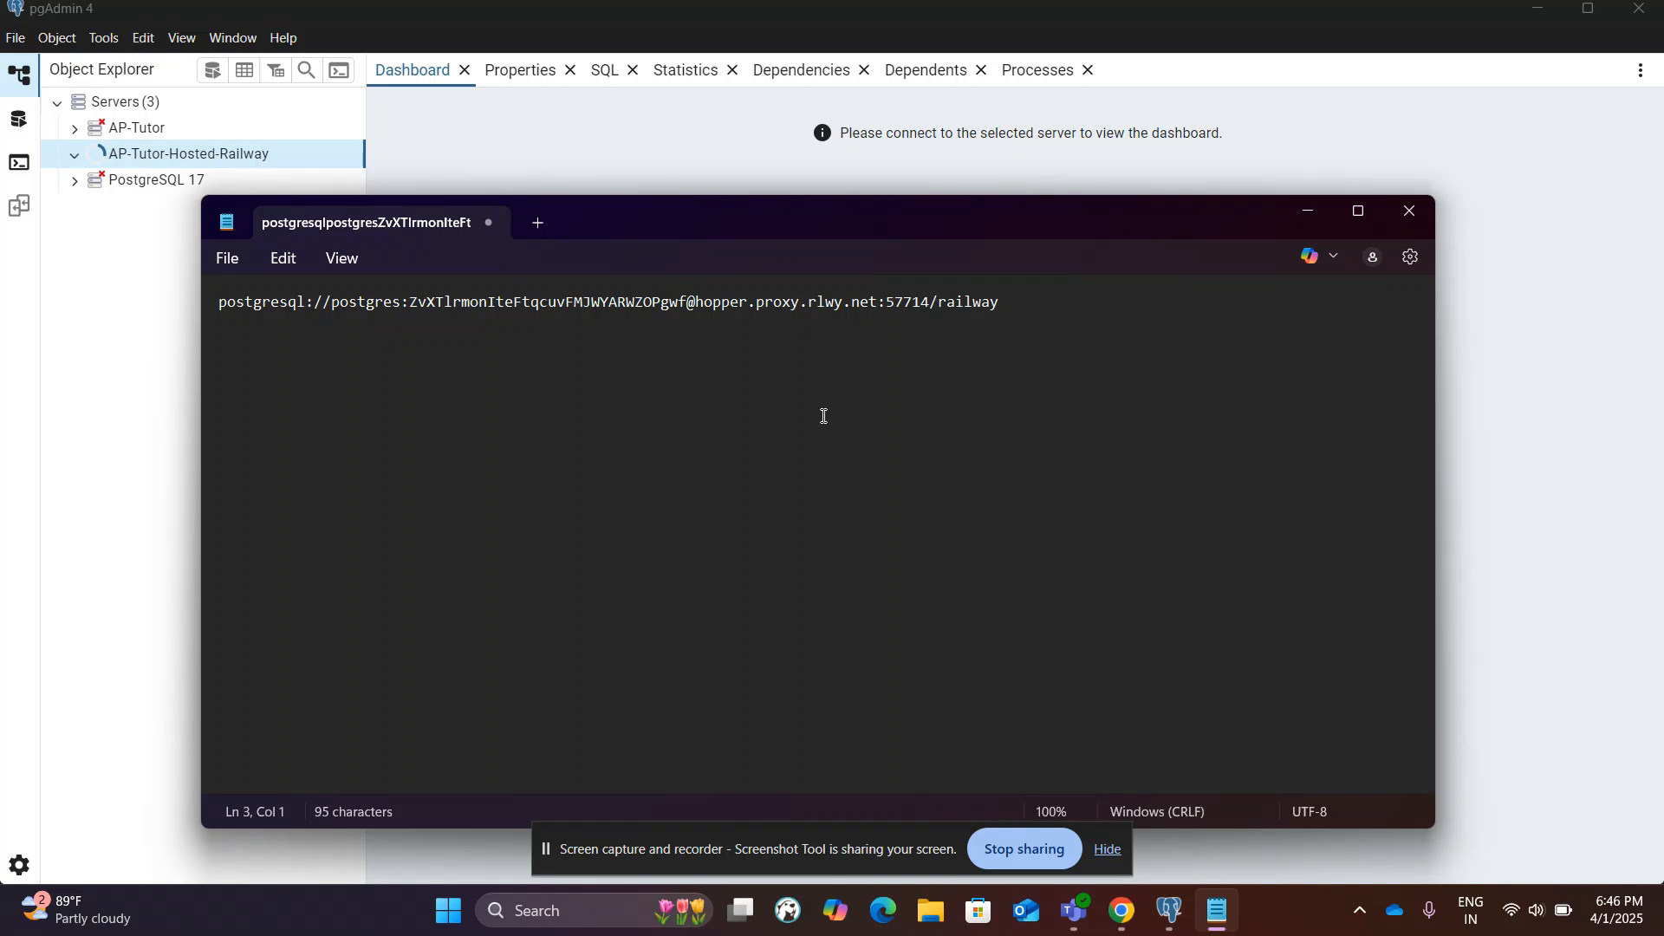
pyautogui.hotkey('alt', 'Tab')
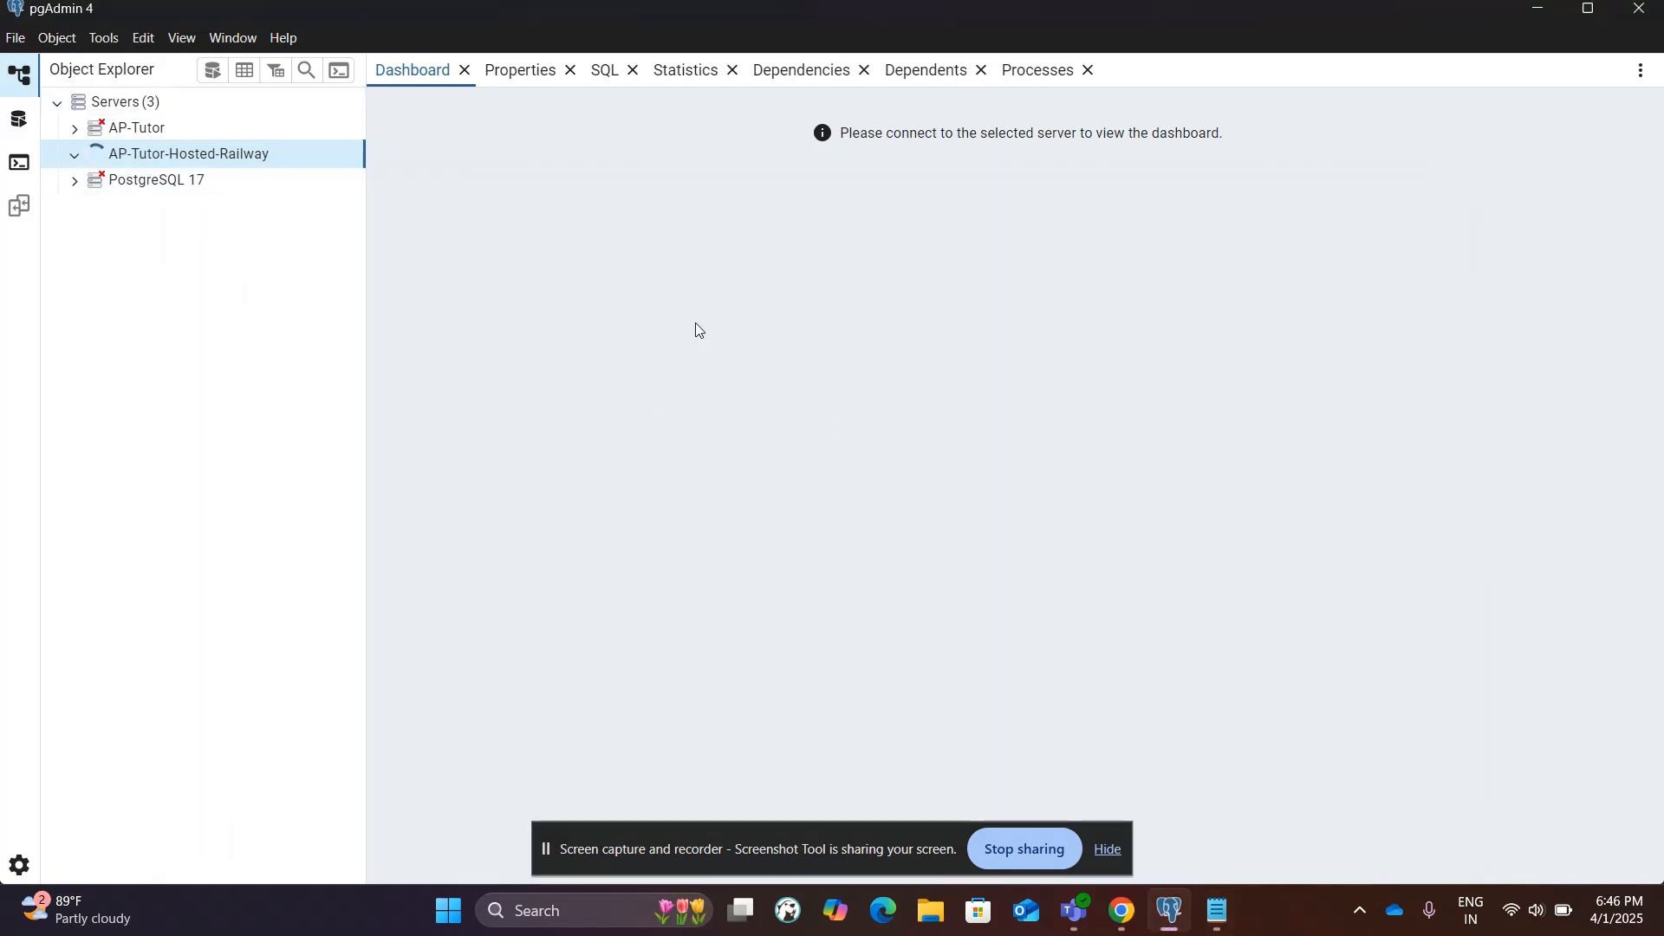
pyautogui.hotkey('alt', 'Tab')
pyautogui.hotkey('alt', 'Tab')
pyautogui.hotkey('alt', 'Tab')
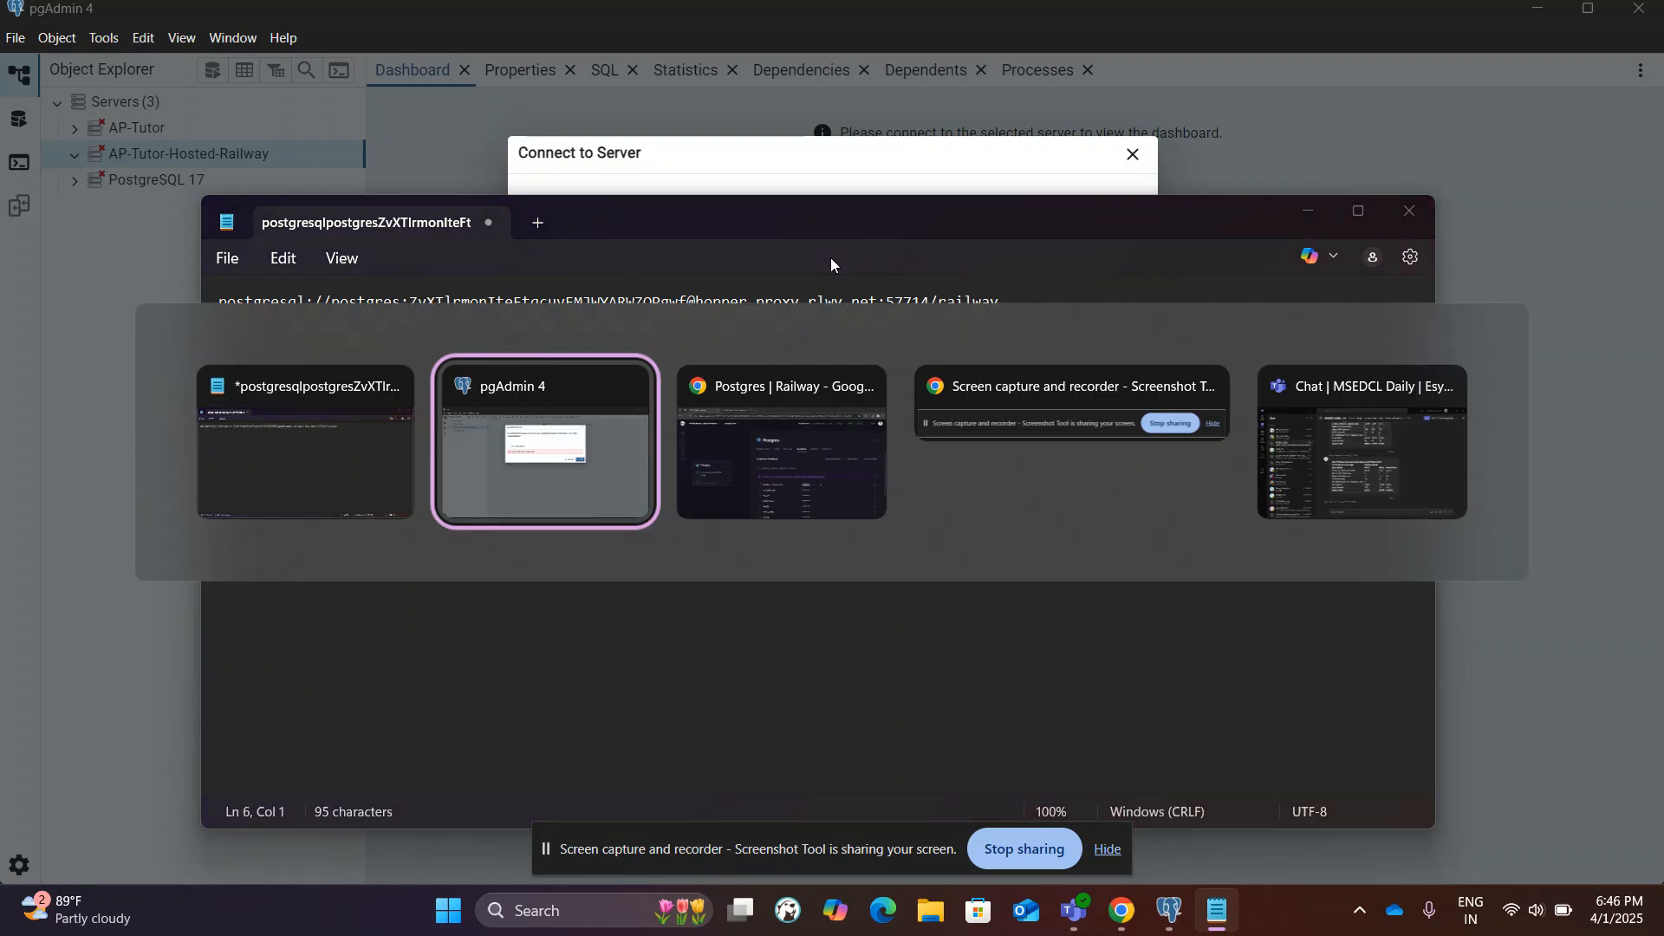
pyautogui.scroll(-3, 867, 584)
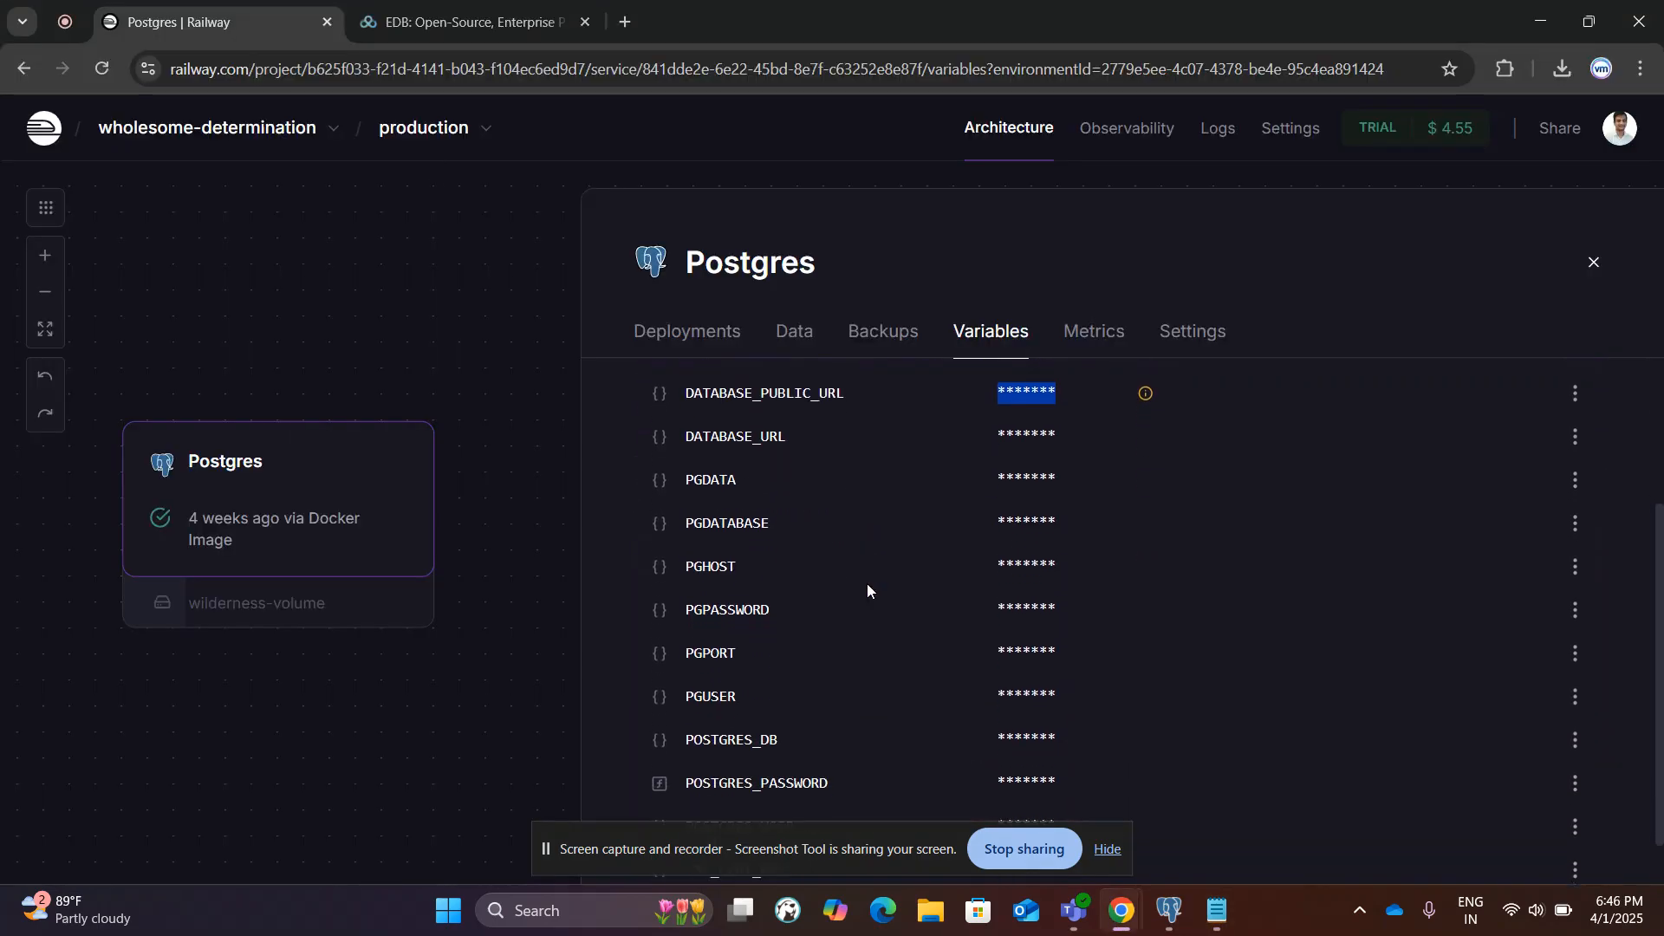
pyautogui.click(807, 355)
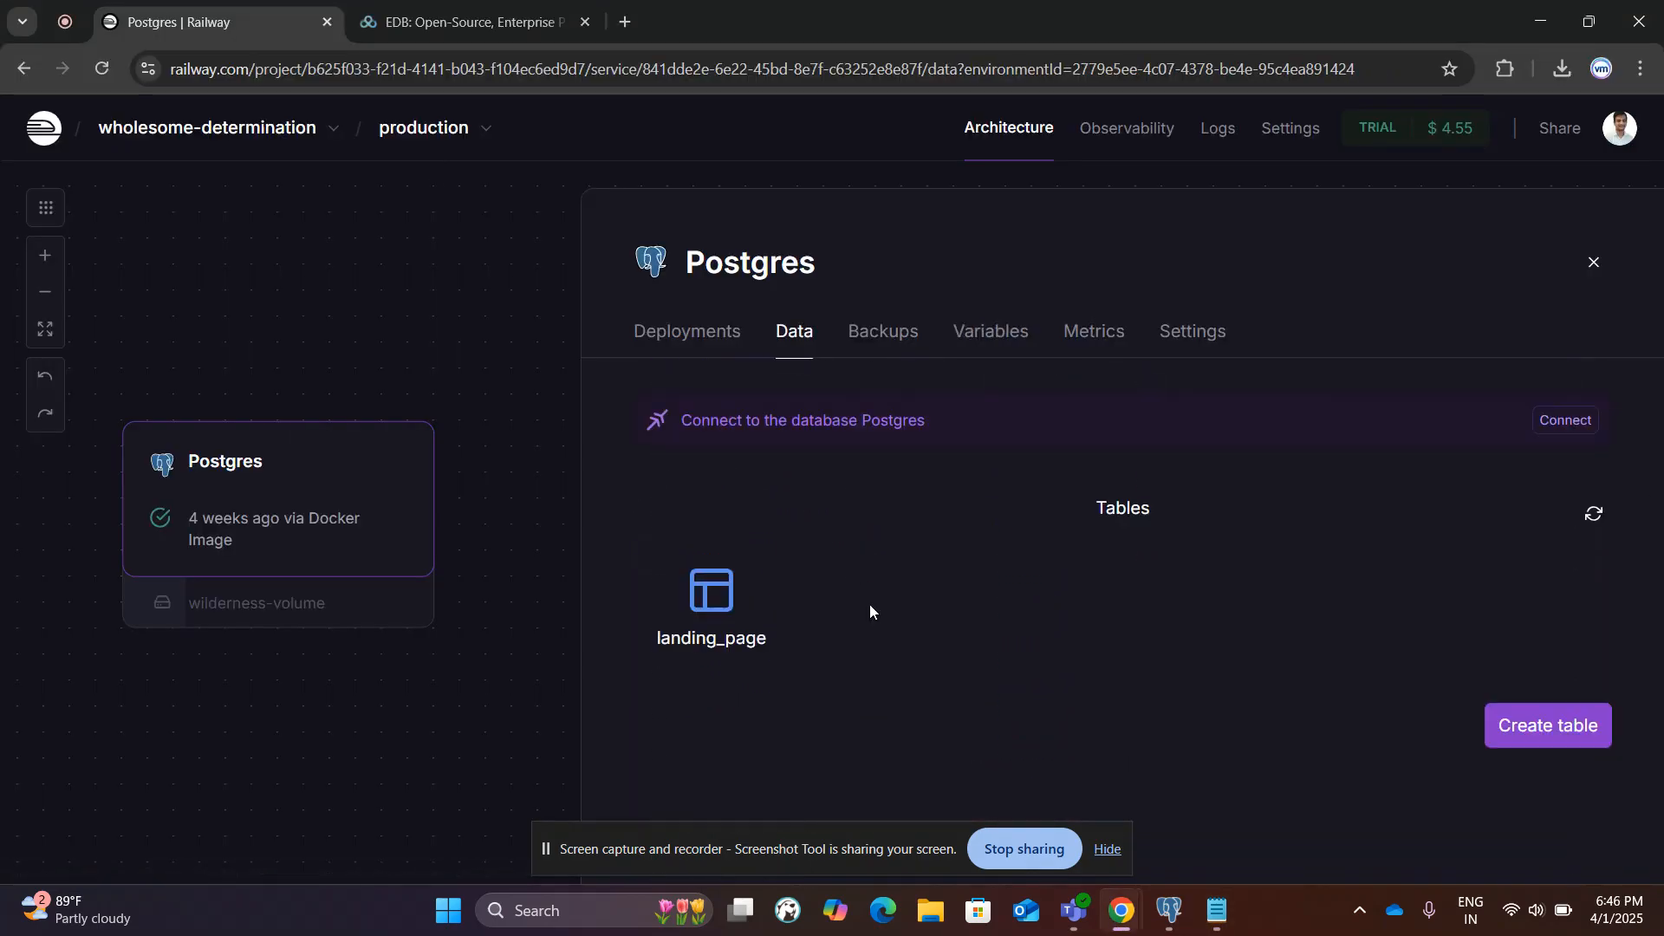
pyautogui.click(689, 591)
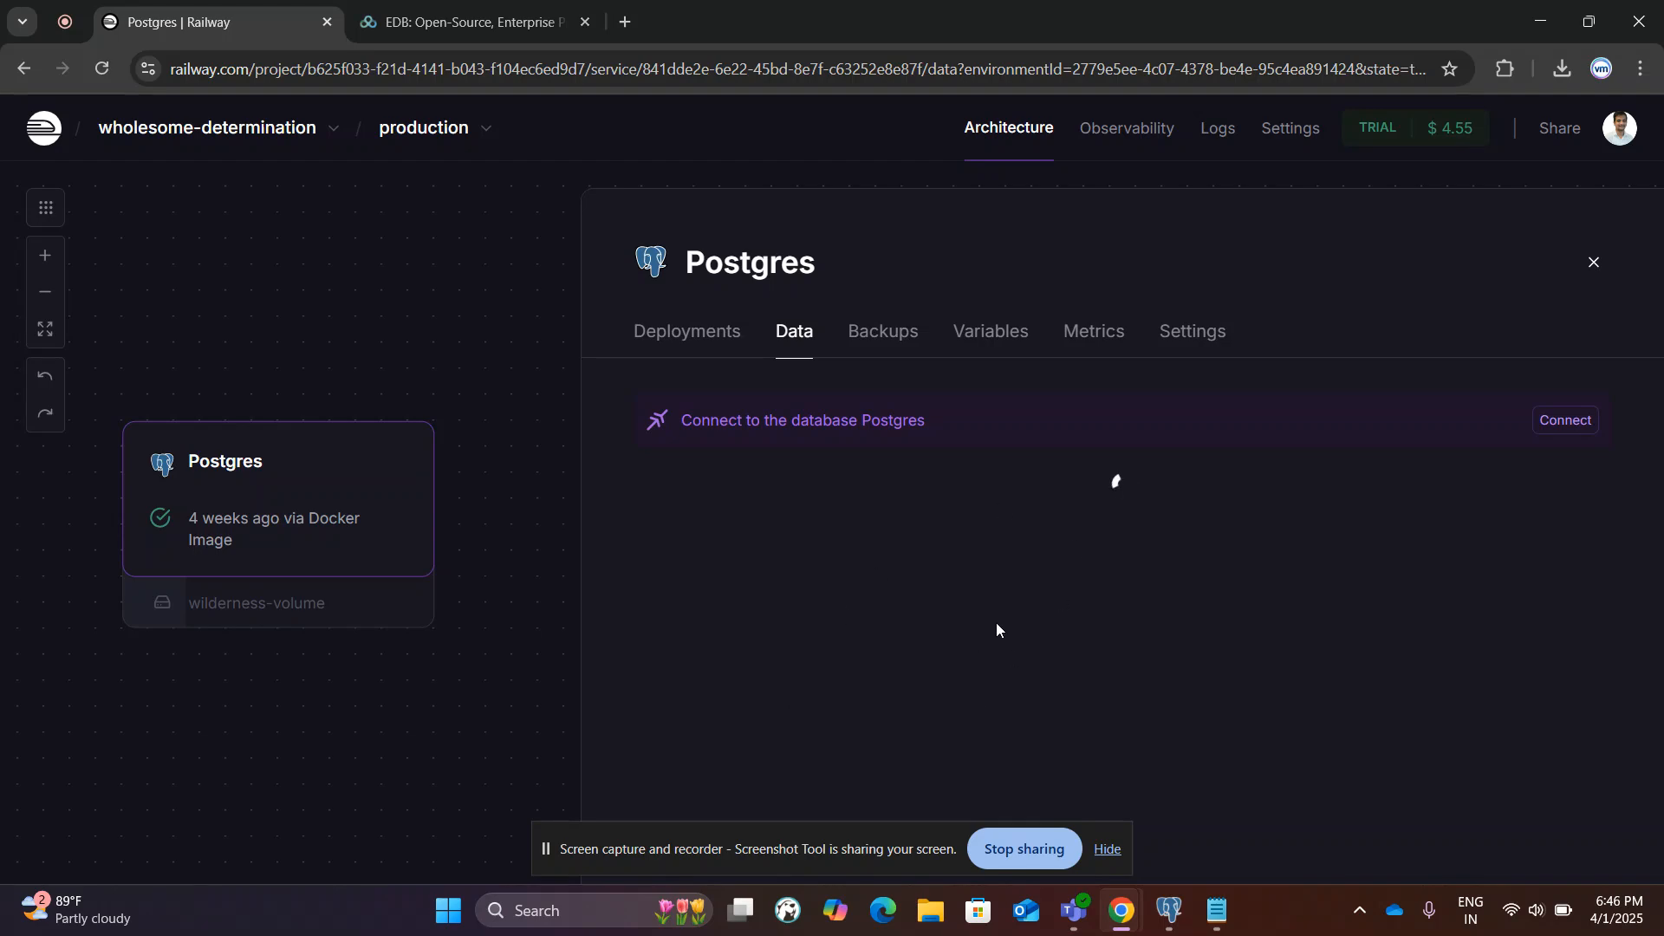
pyautogui.click(905, 710)
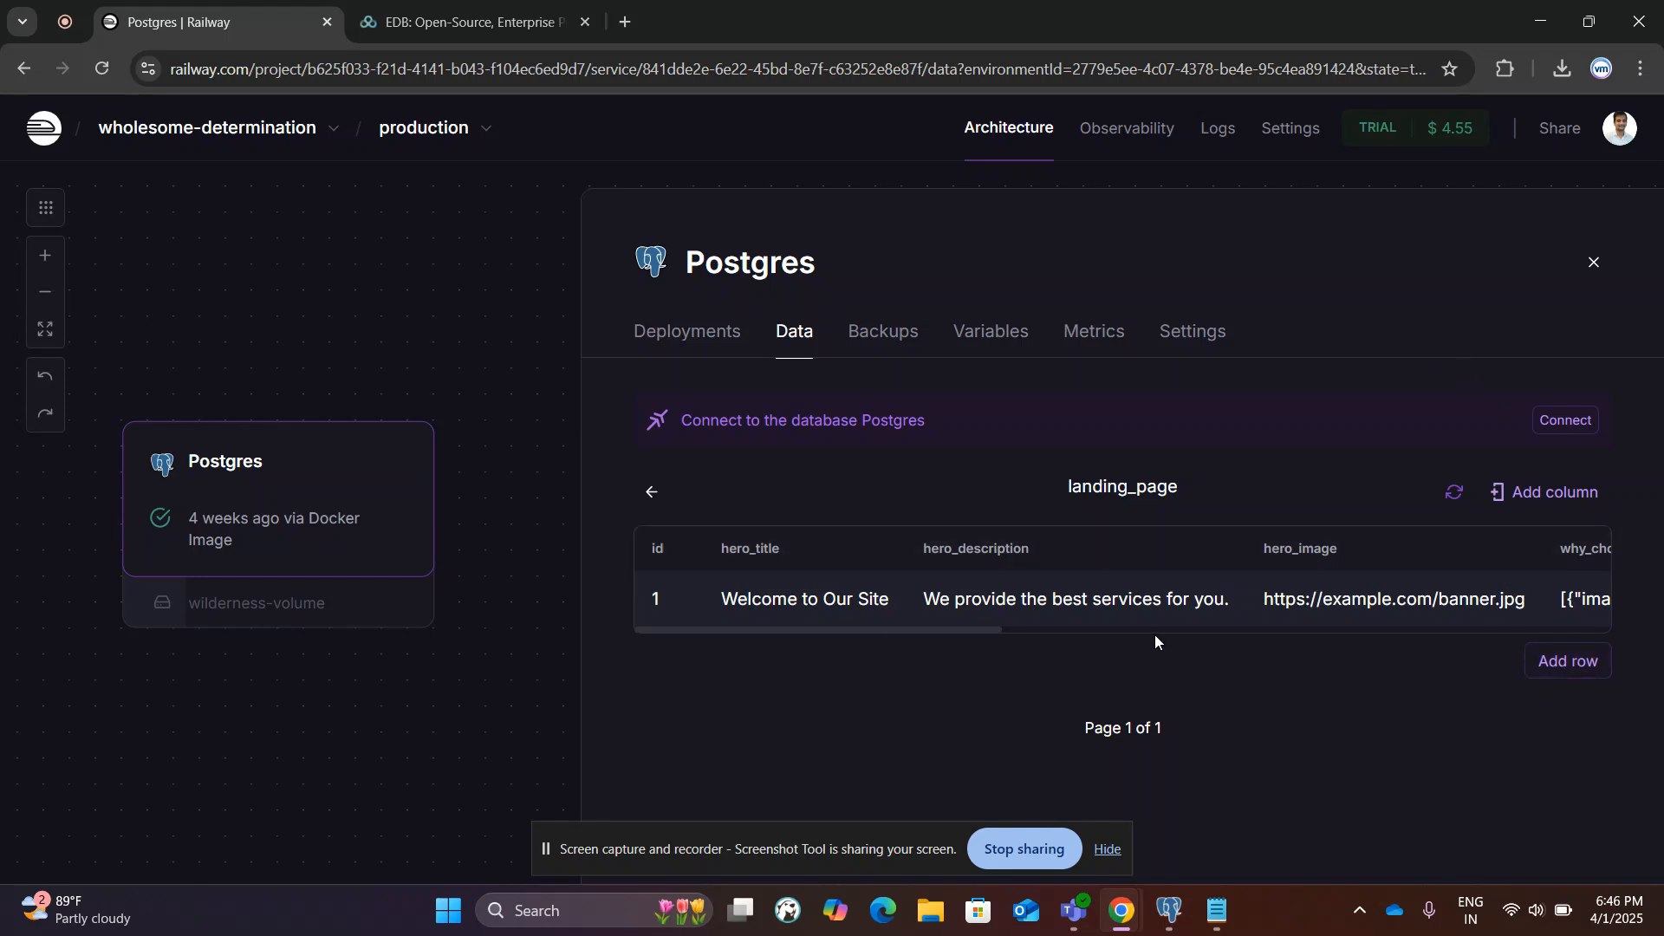
# - Switch back to pgAdmin 4 and cancel the password prompt for the AP-Tutor-Hosted-Railway server
pyautogui.hotkey('alt', 'Tab')
pyautogui.hotkey('alt', 'Tab')
pyautogui.press('Tab')
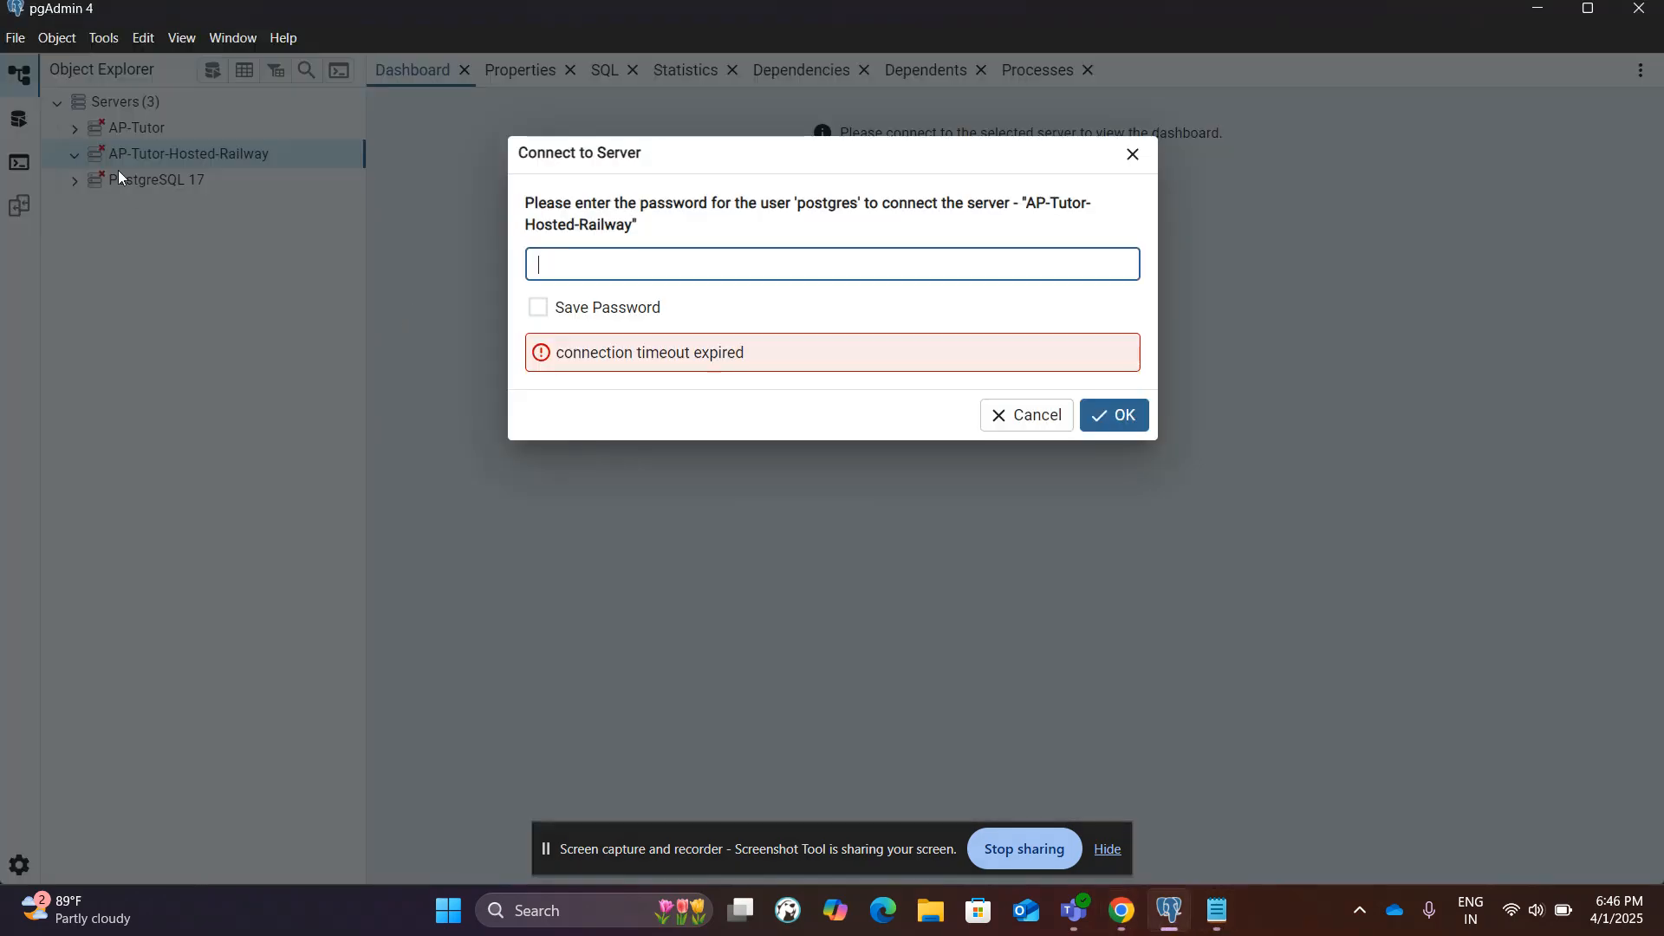
pyautogui.click(1036, 416)
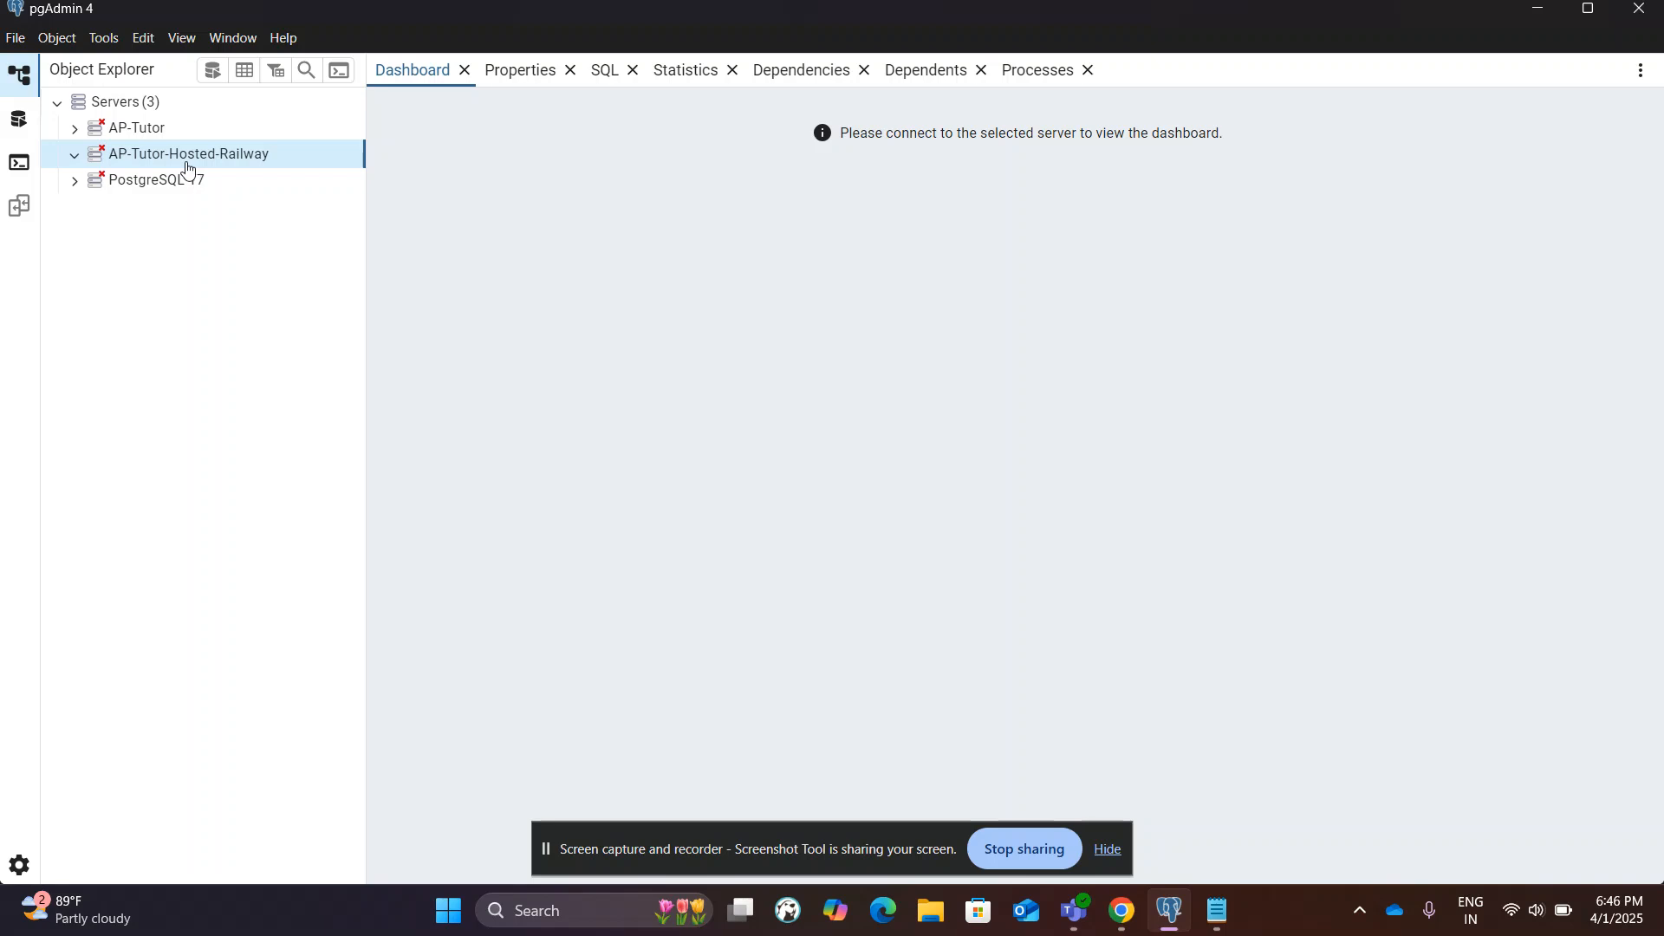
# - Try to connect to the AP-Tutor server by entering the database user's password
pyautogui.click(146, 130)
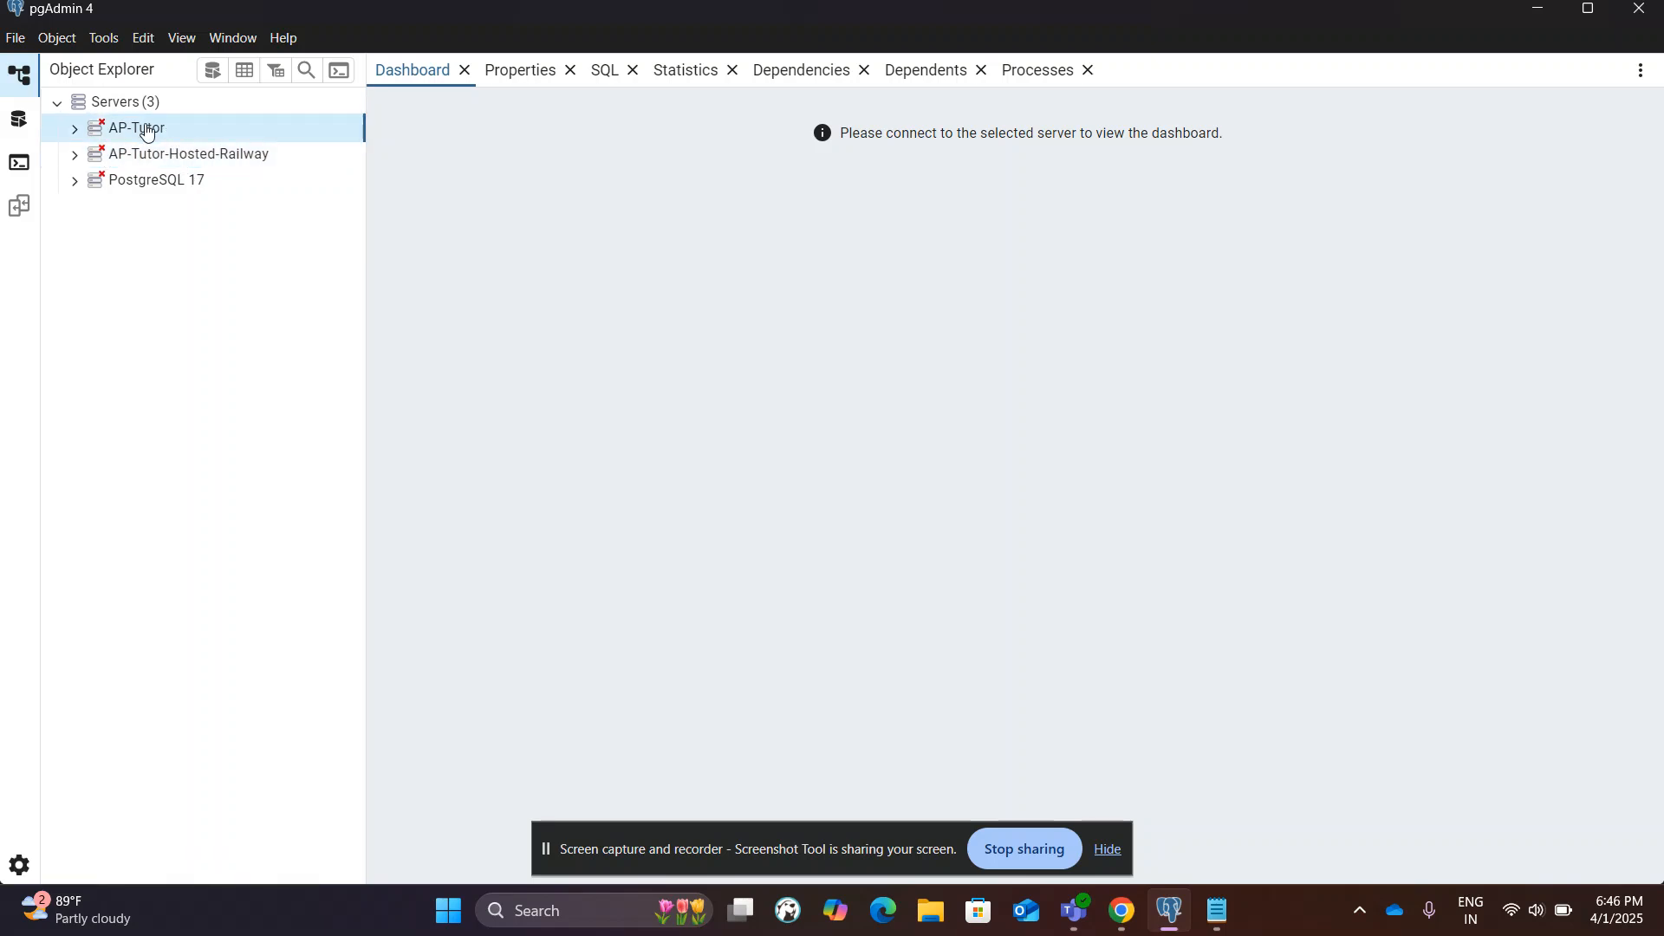
pyautogui.doubleClick(146, 130)
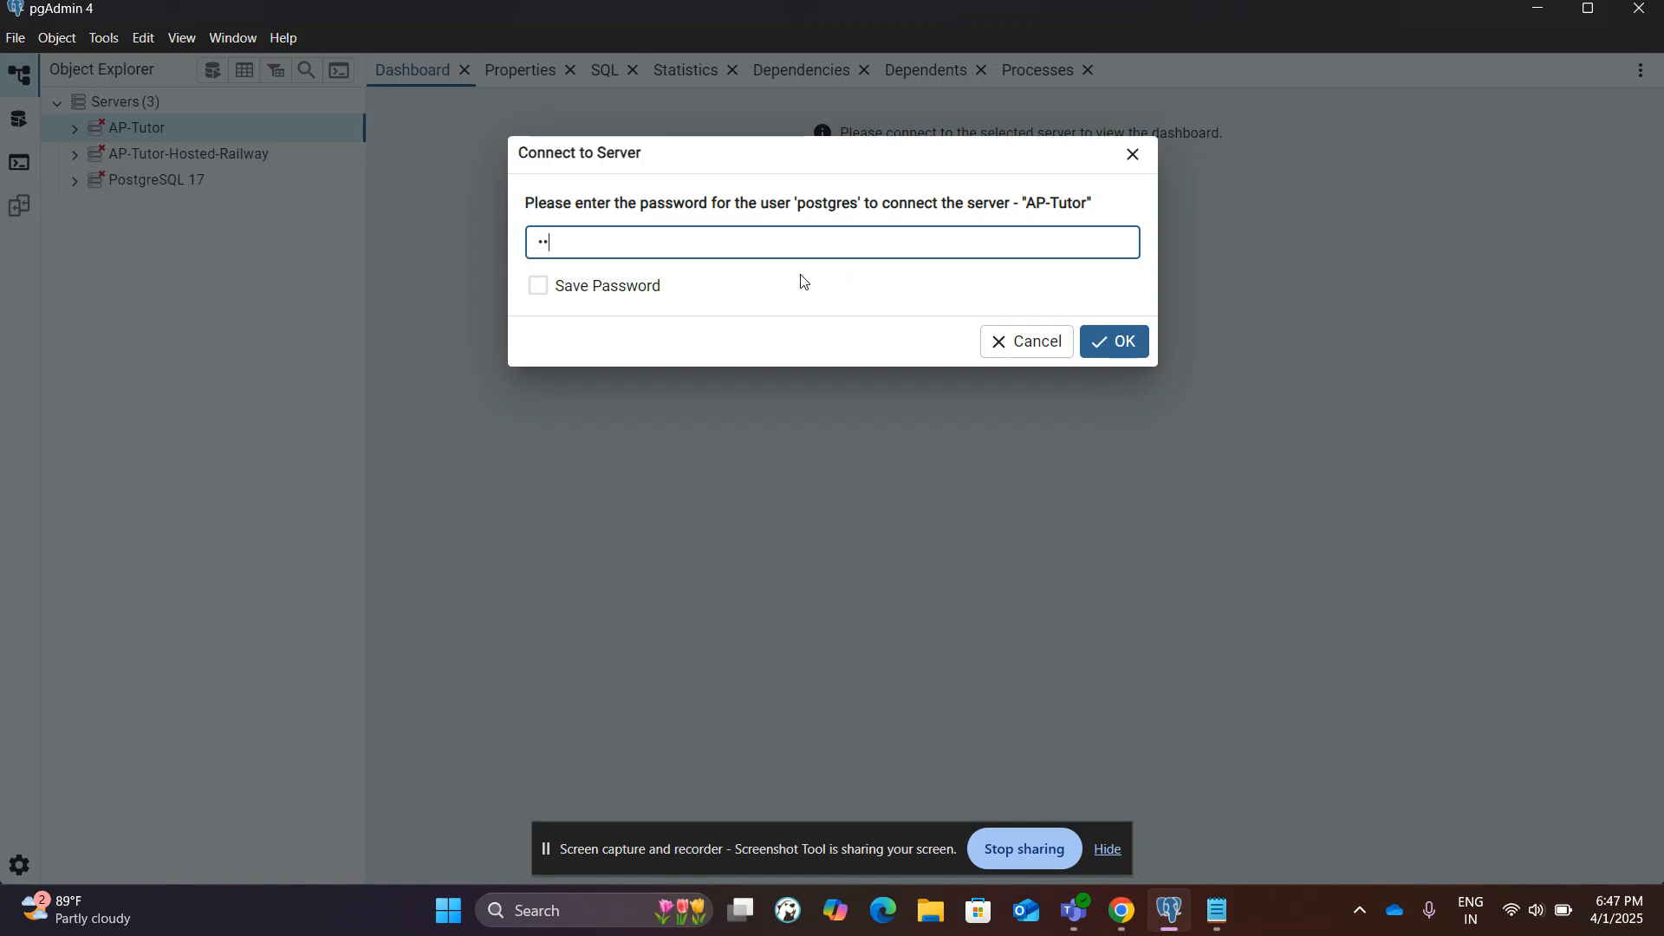
pyautogui.press('Return')
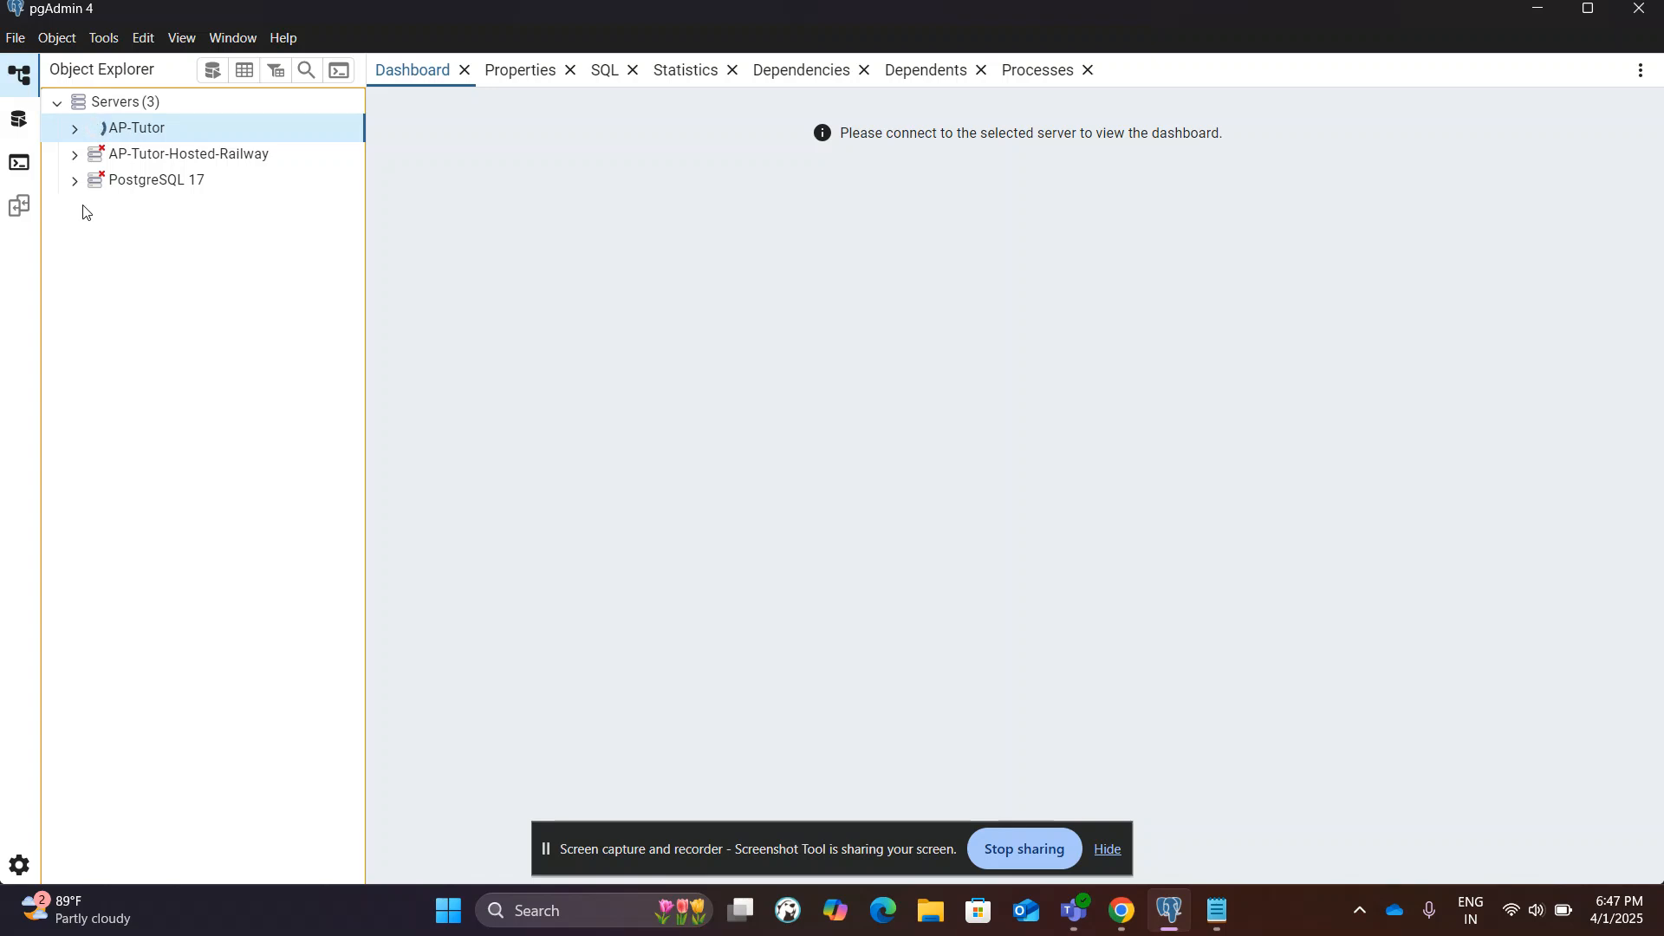
pyautogui.click(17, 42)
pyautogui.click(171, 374)
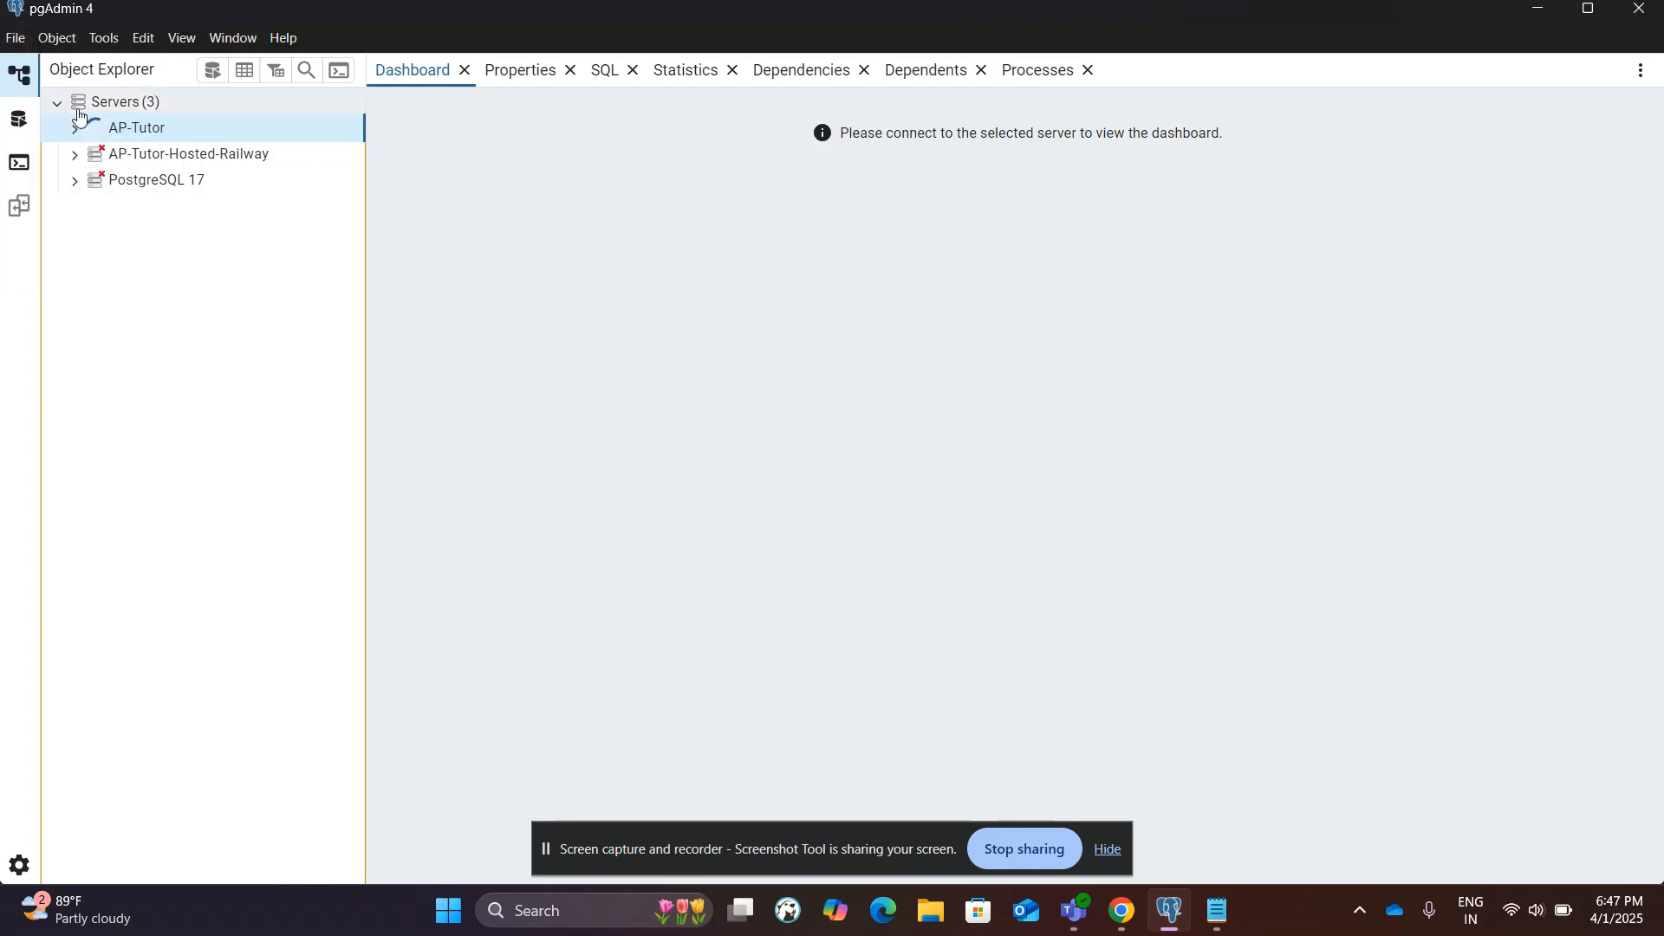
pyautogui.click(104, 103)
pyautogui.rightClick(105, 102)
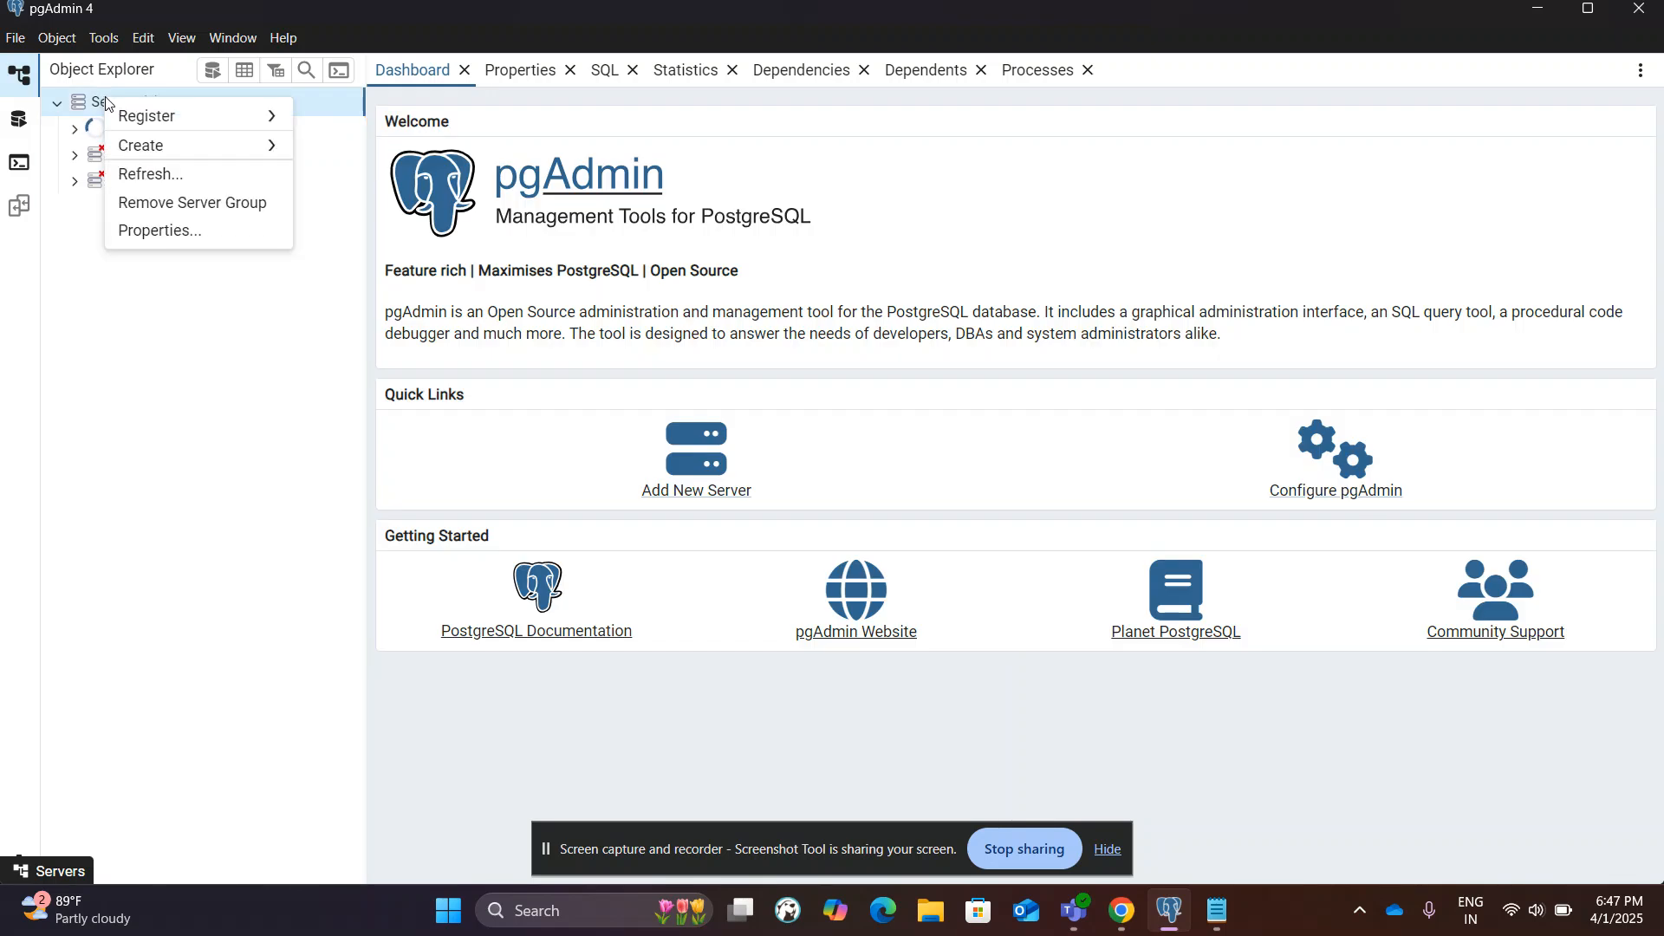
pyautogui.moveTo(210, 146)
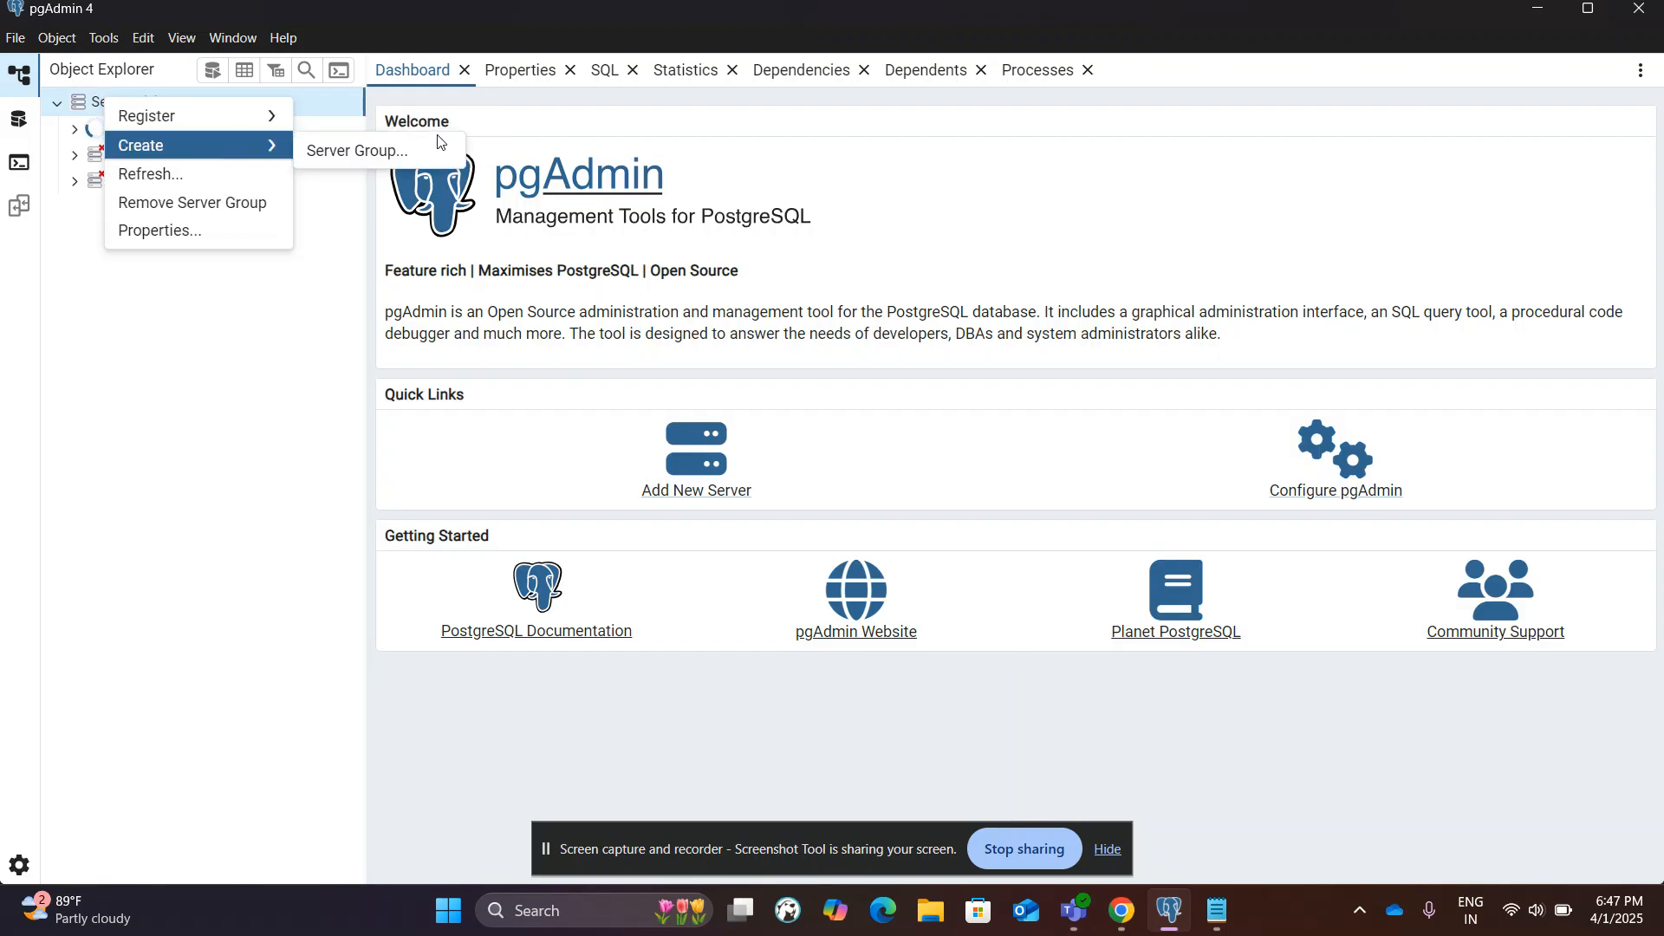
pyautogui.moveTo(260, 116)
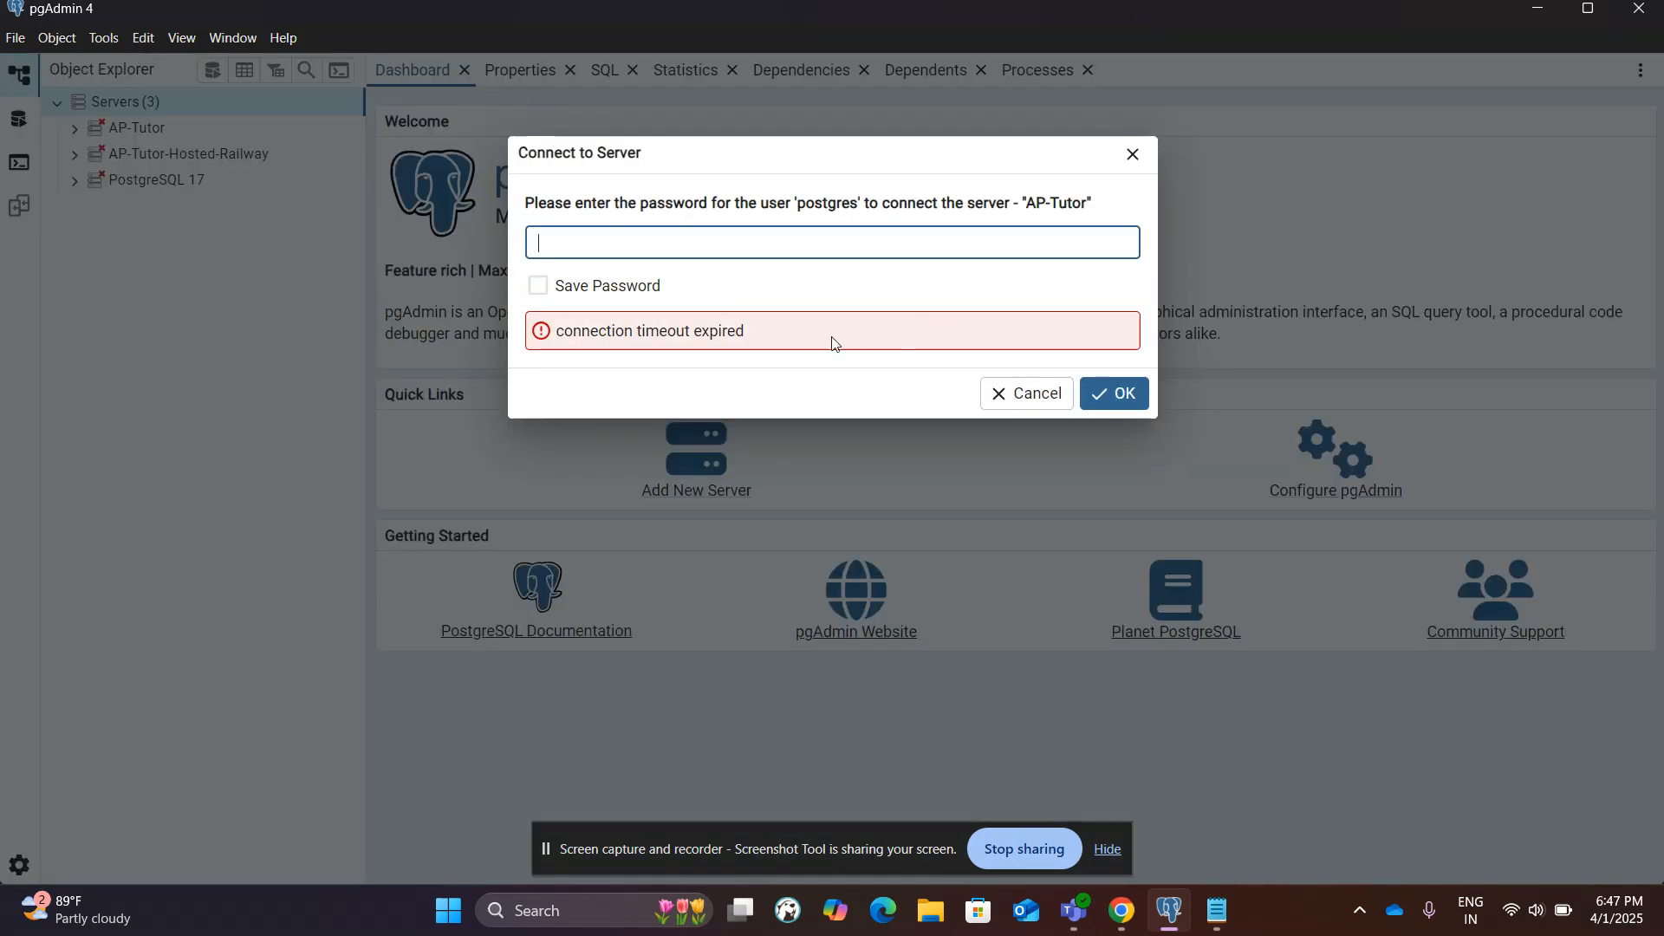
# - Cancel the AP-Tutor connection prompt and dismiss the quit confirmation to keep the application open
pyautogui.click(1029, 396)
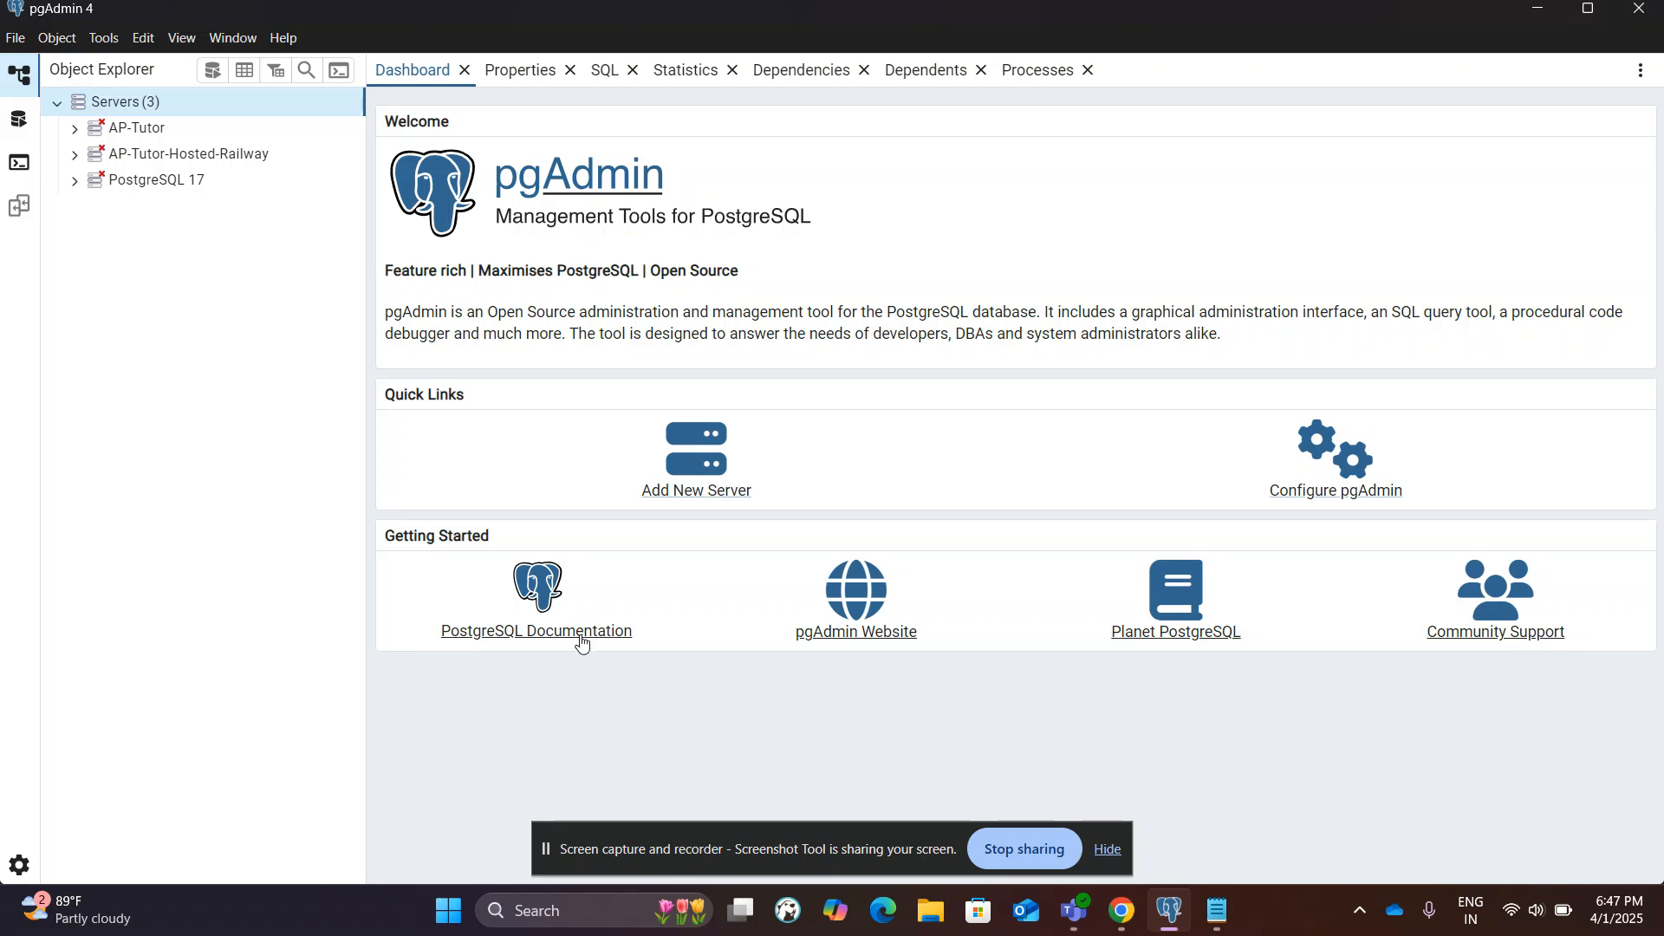
pyautogui.click(1635, 9)
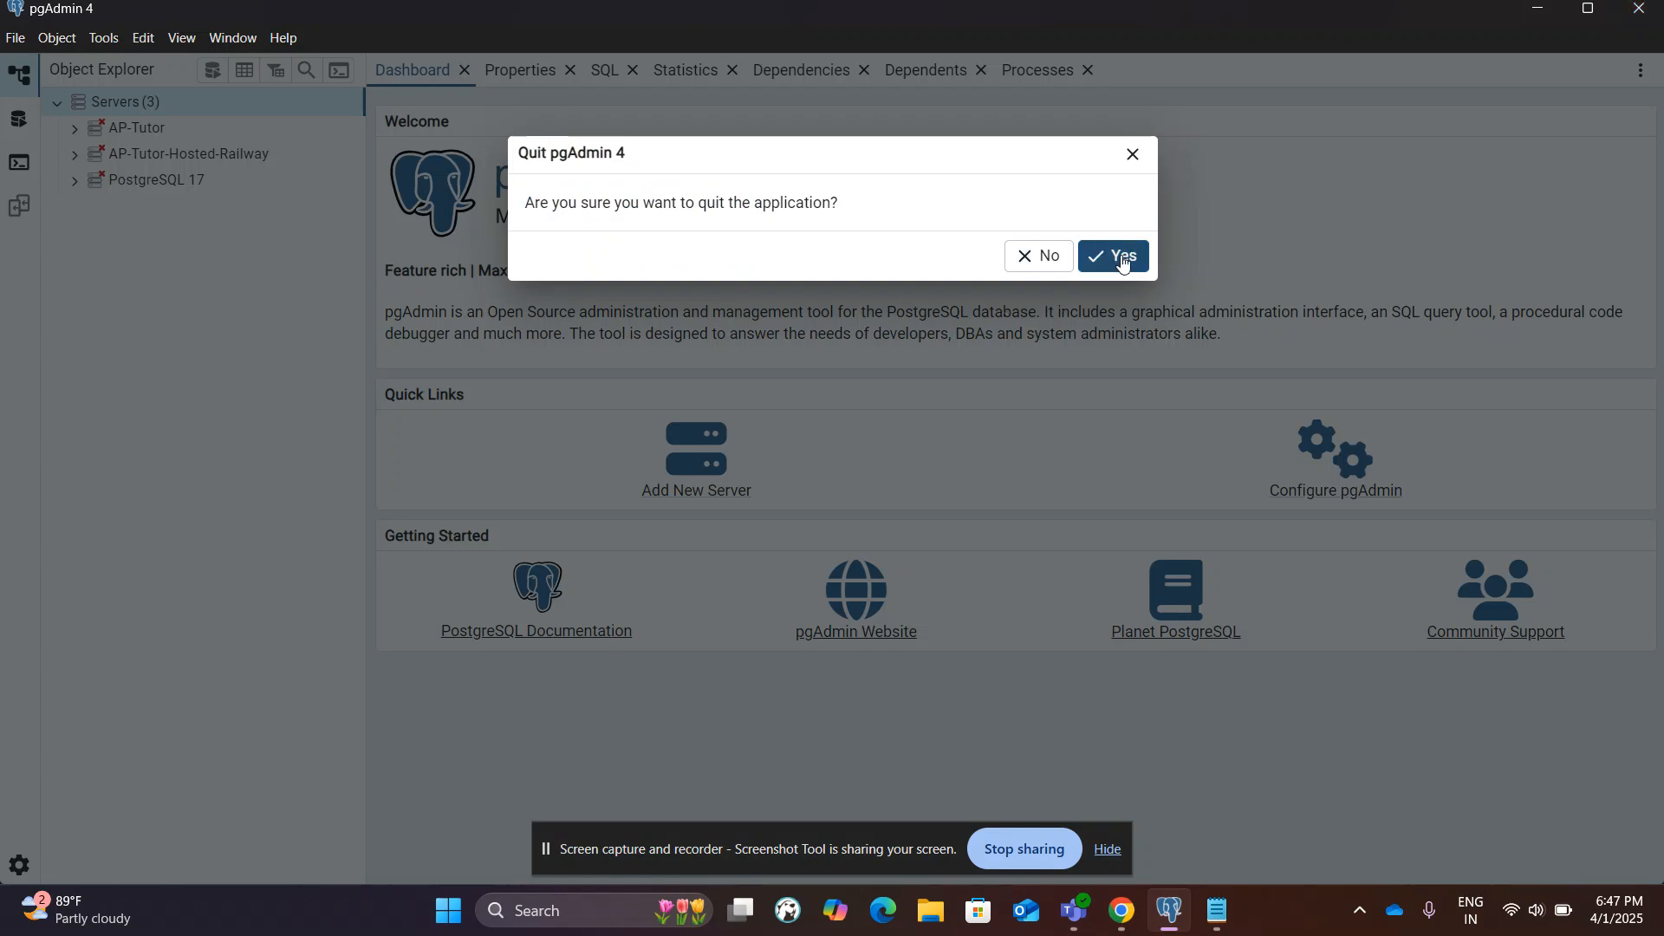
pyautogui.click(1134, 157)
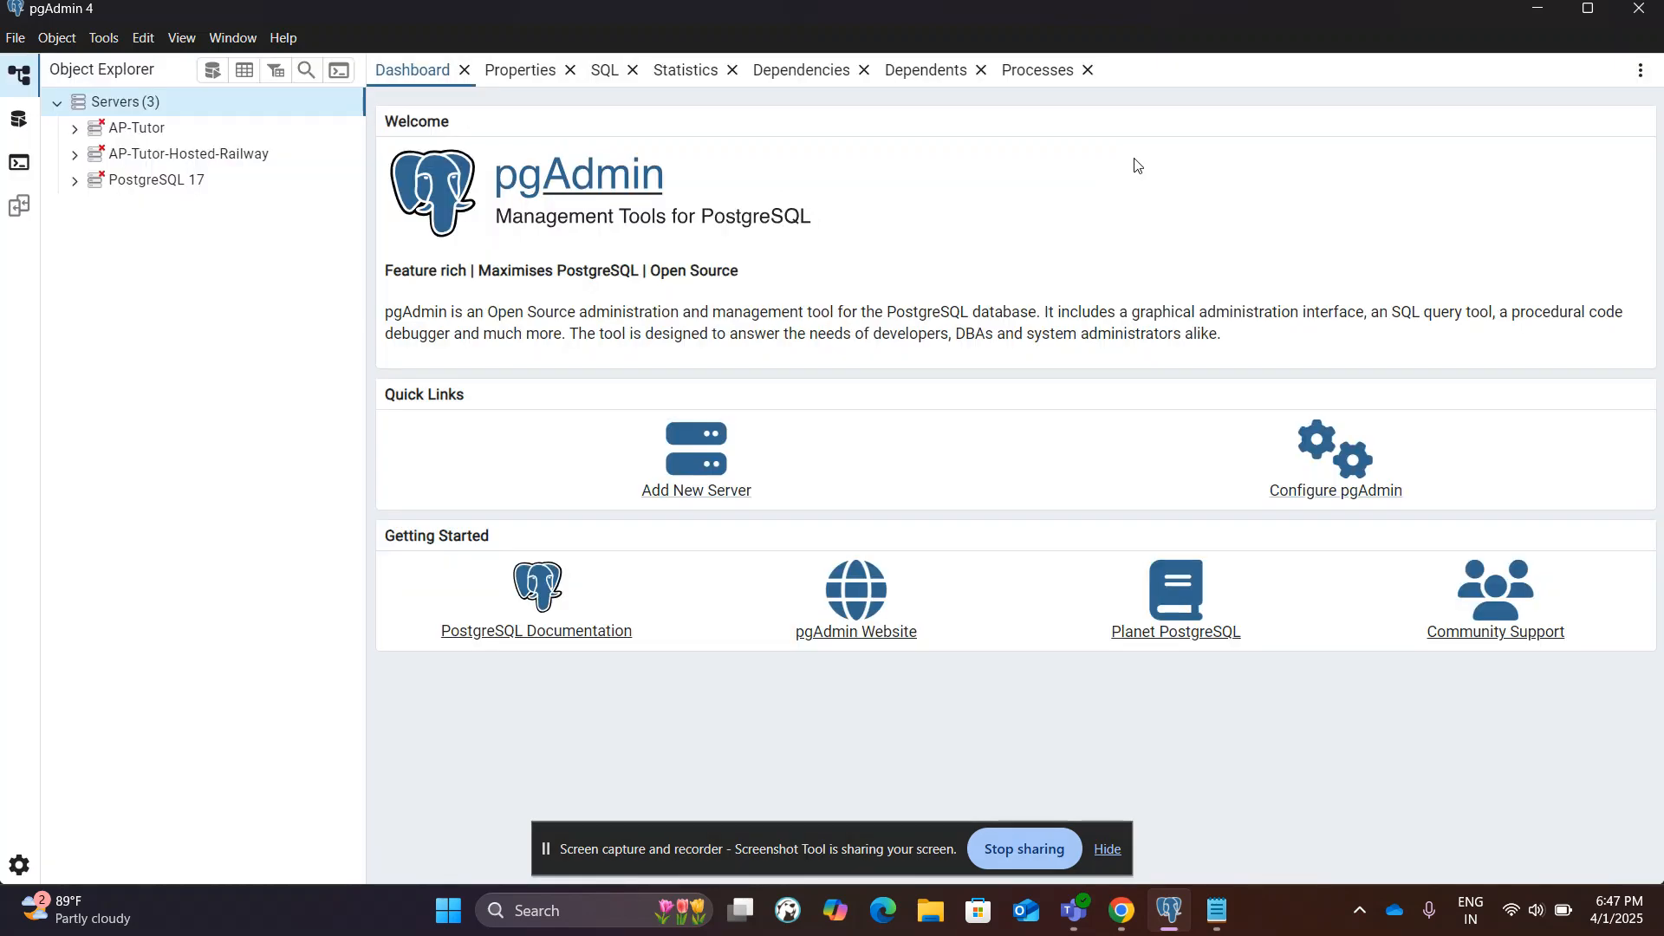